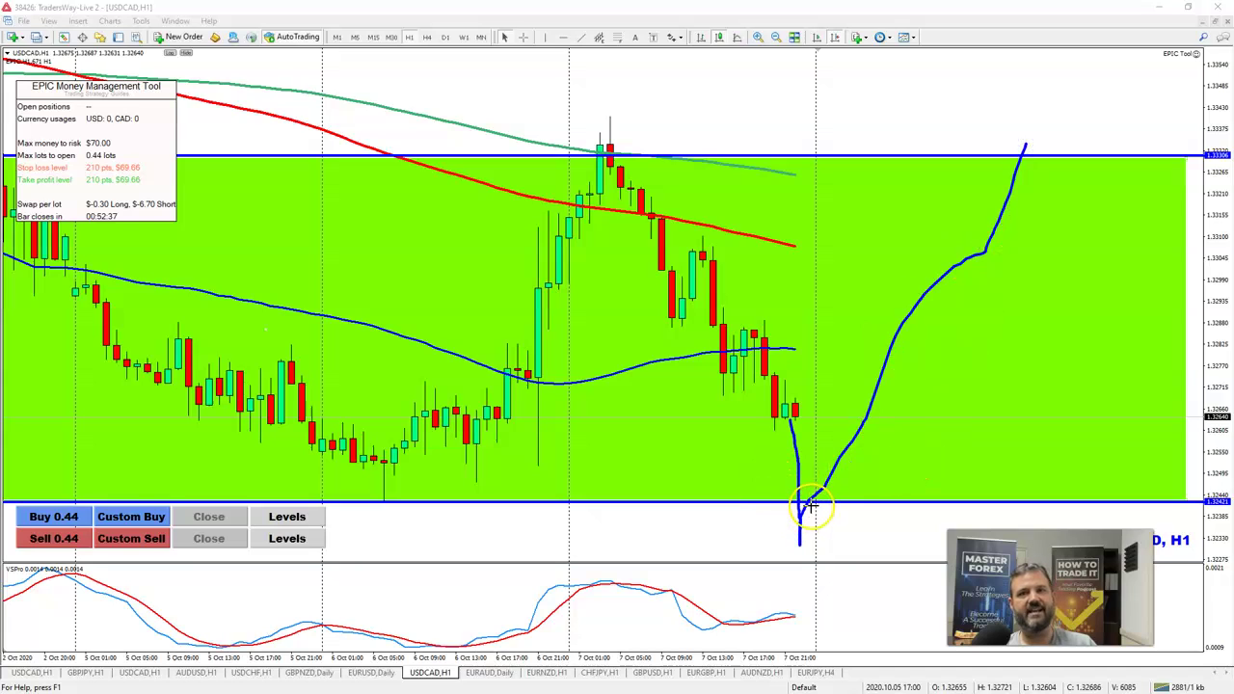
# - Sketch freehand marks around the dip at the 1.32421 support line and two rising price paths toward the 1.33306 resistance line
pyautogui.moveTo(808, 497)
pyautogui.mouseDown()
pyautogui.moveTo(806, 557)
pyautogui.moveTo(763, 497)
pyautogui.mouseUp()
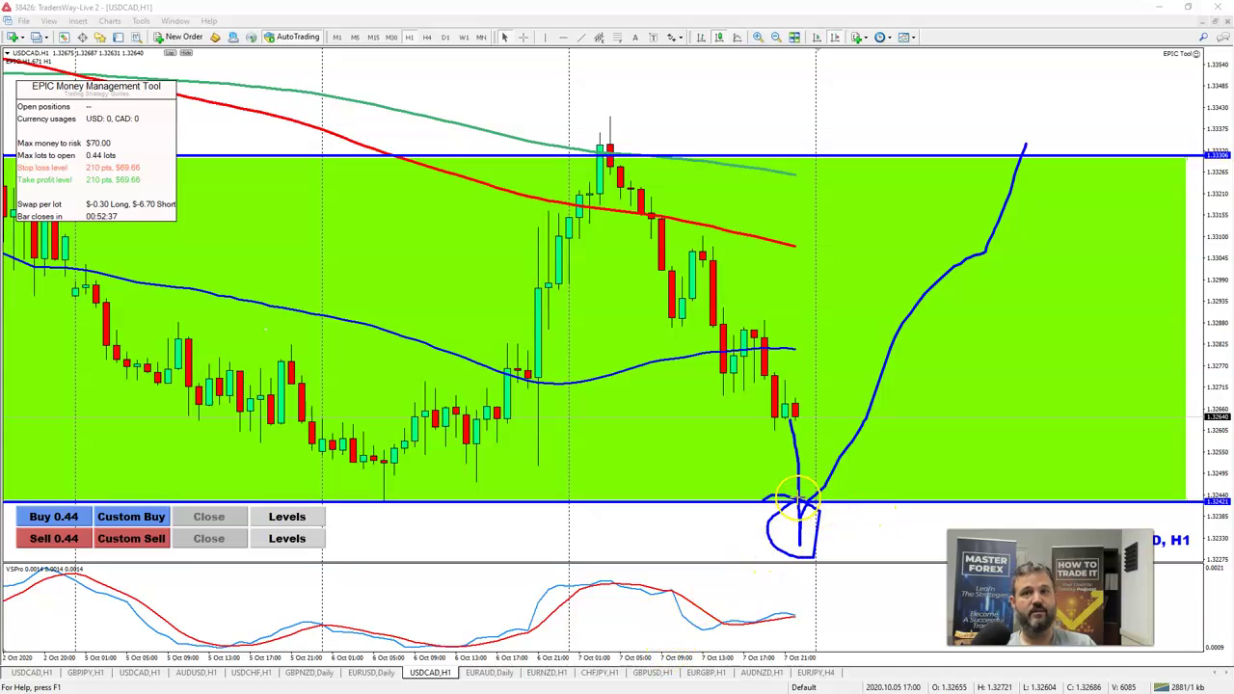
pyautogui.moveTo(839, 493)
pyautogui.mouseDown()
pyautogui.moveTo(854, 497)
pyautogui.moveTo(816, 556)
pyautogui.mouseUp()
pyautogui.moveTo(827, 504); pyautogui.dragTo(980, 254)
pyautogui.moveTo(828, 503)
pyautogui.mouseDown()
pyautogui.moveTo(761, 489)
pyautogui.moveTo(827, 493)
pyautogui.moveTo(772, 482)
pyautogui.moveTo(765, 527)
pyautogui.moveTo(833, 515)
pyautogui.mouseUp()
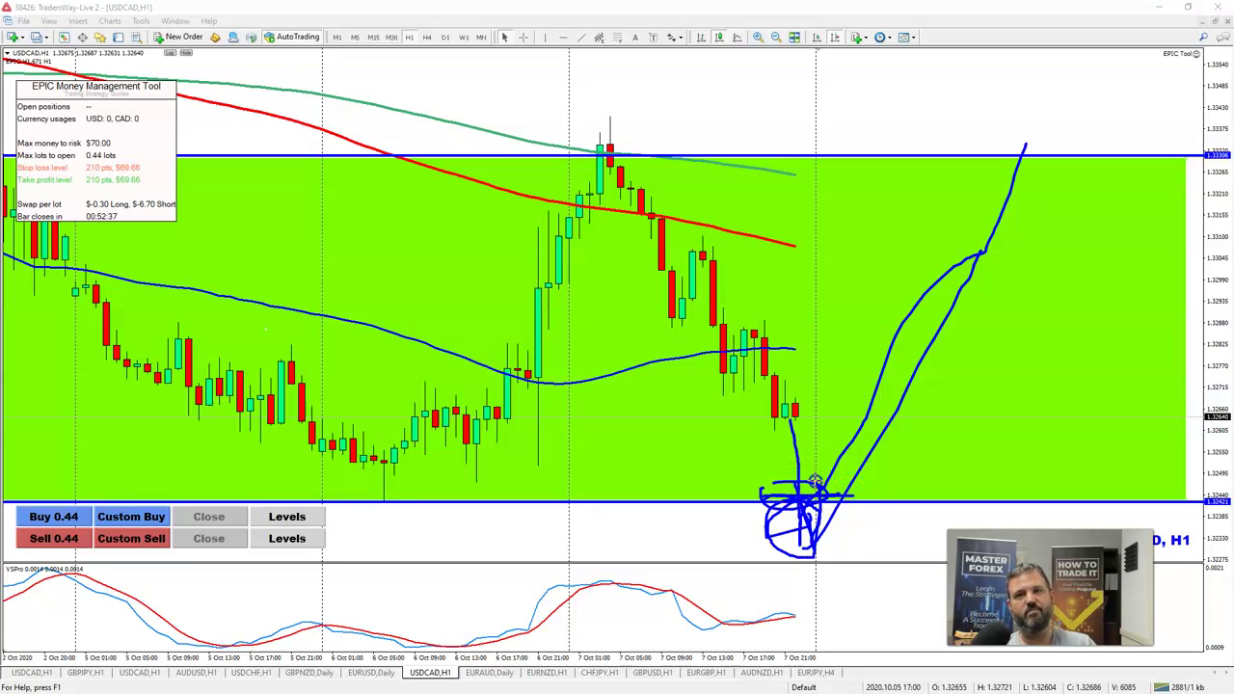
pyautogui.moveTo(880, 521)
pyautogui.mouseDown()
pyautogui.moveTo(885, 490)
pyautogui.moveTo(920, 487)
pyautogui.moveTo(913, 554)
pyautogui.mouseUp()
pyautogui.moveTo(873, 477)
pyautogui.mouseDown()
pyautogui.moveTo(927, 494)
pyautogui.moveTo(878, 477)
pyautogui.moveTo(887, 489)
pyautogui.moveTo(1028, 225)
pyautogui.mouseUp()
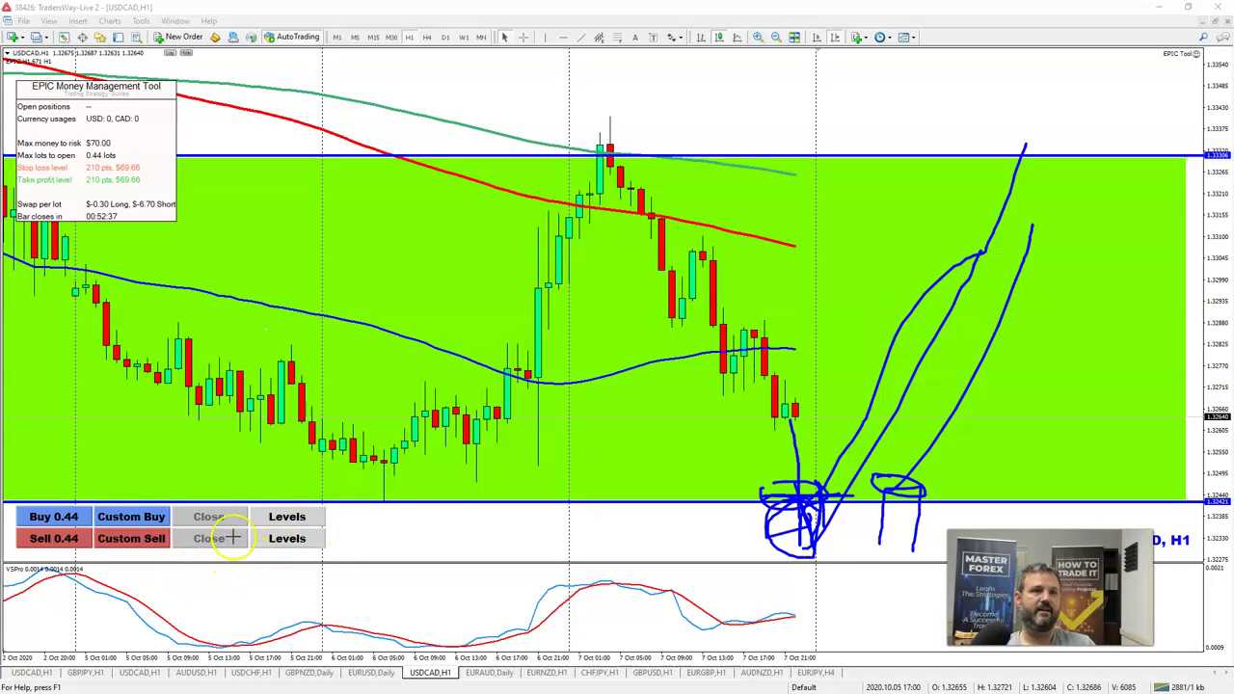
# - Switch to the trade tracker spreadsheet in Google Sheets and examine the average win, average loss and win percentage in the report
pyautogui.click(722, 16)
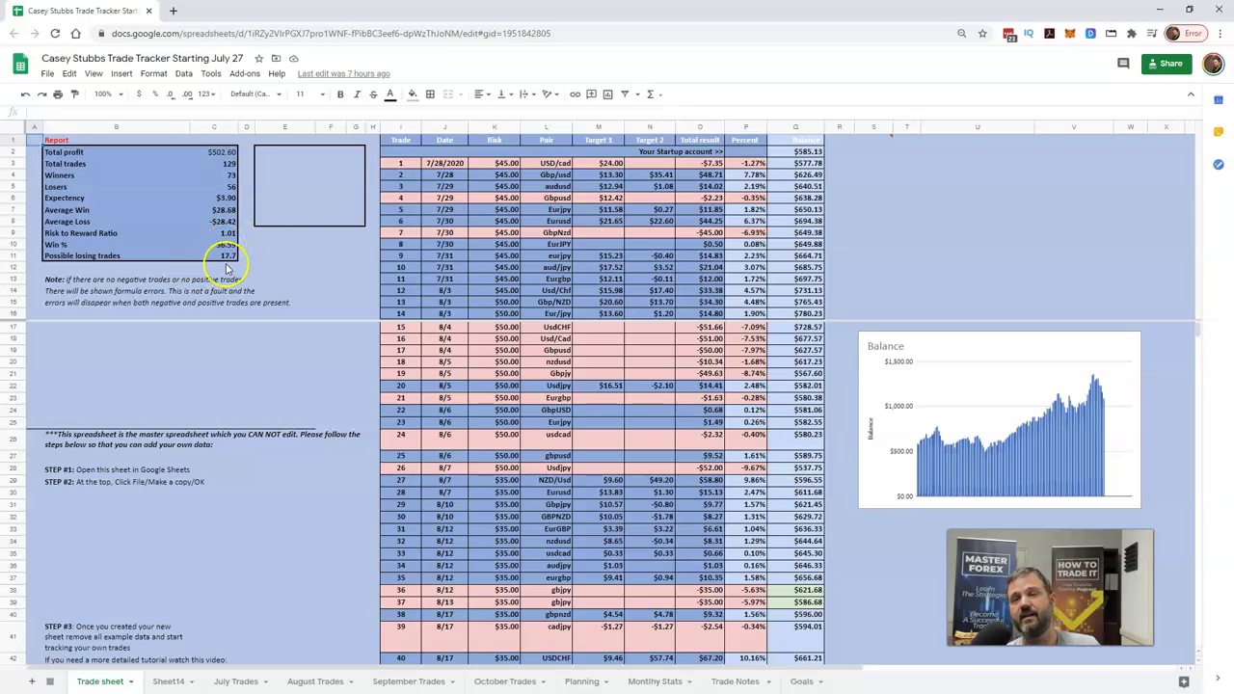
pyautogui.click(222, 211)
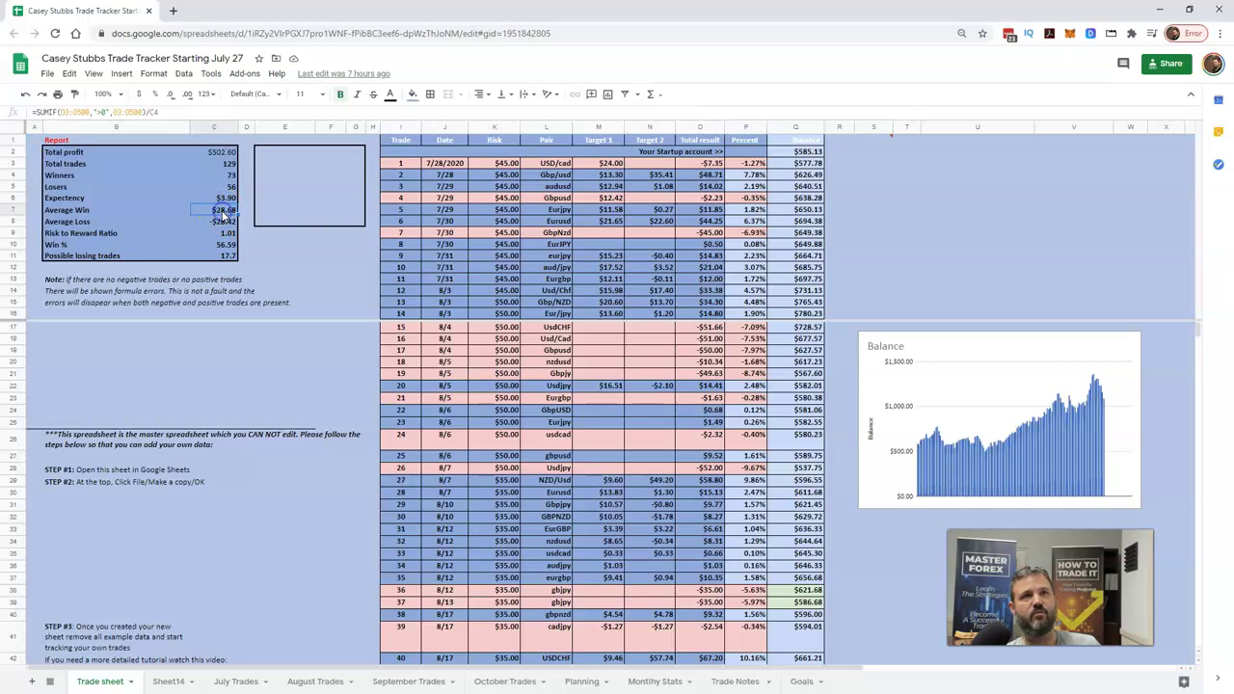
pyautogui.click(222, 221)
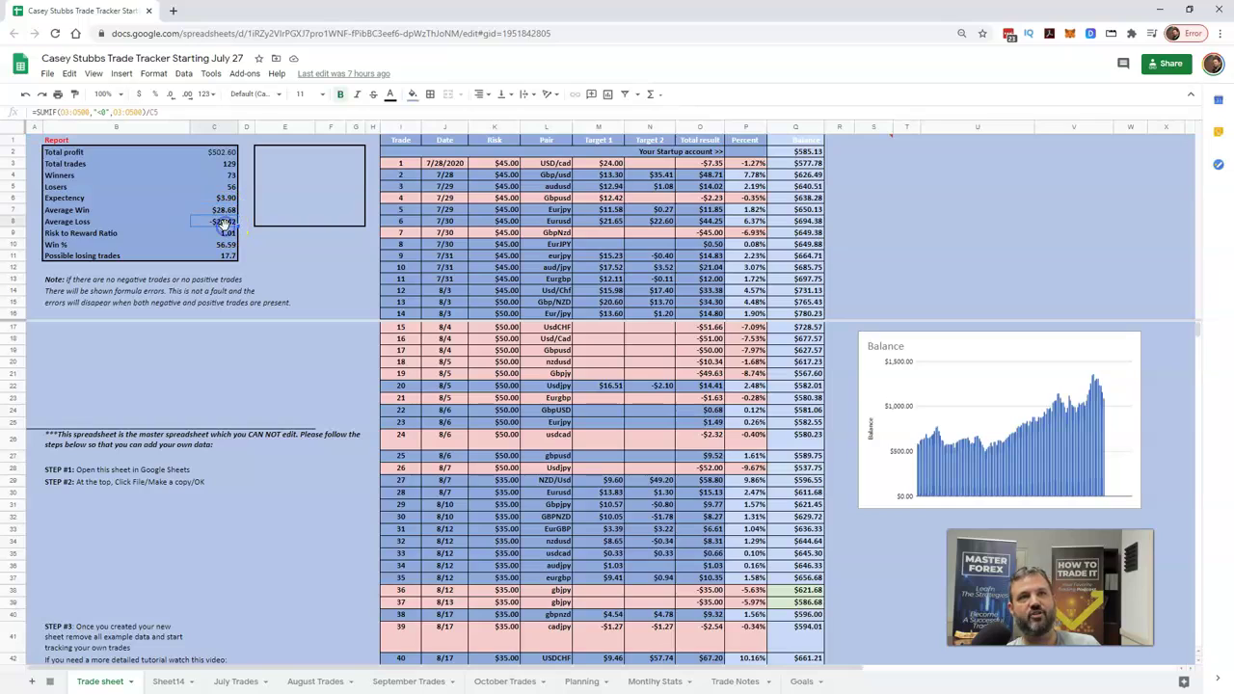
pyautogui.click(222, 210)
pyautogui.click(222, 222)
pyautogui.click(222, 211)
pyautogui.click(221, 221)
pyautogui.click(221, 245)
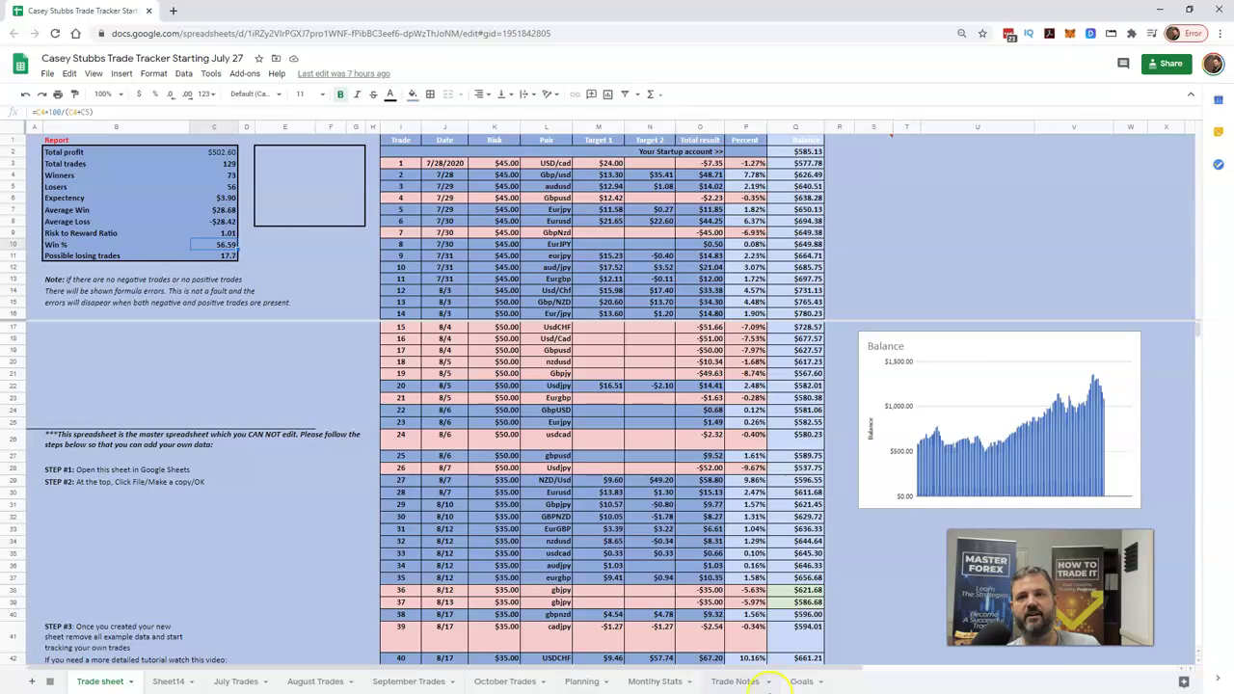
# - Open the Goals sheet and examine the planned monthly returns from September through February
pyautogui.click(804, 682)
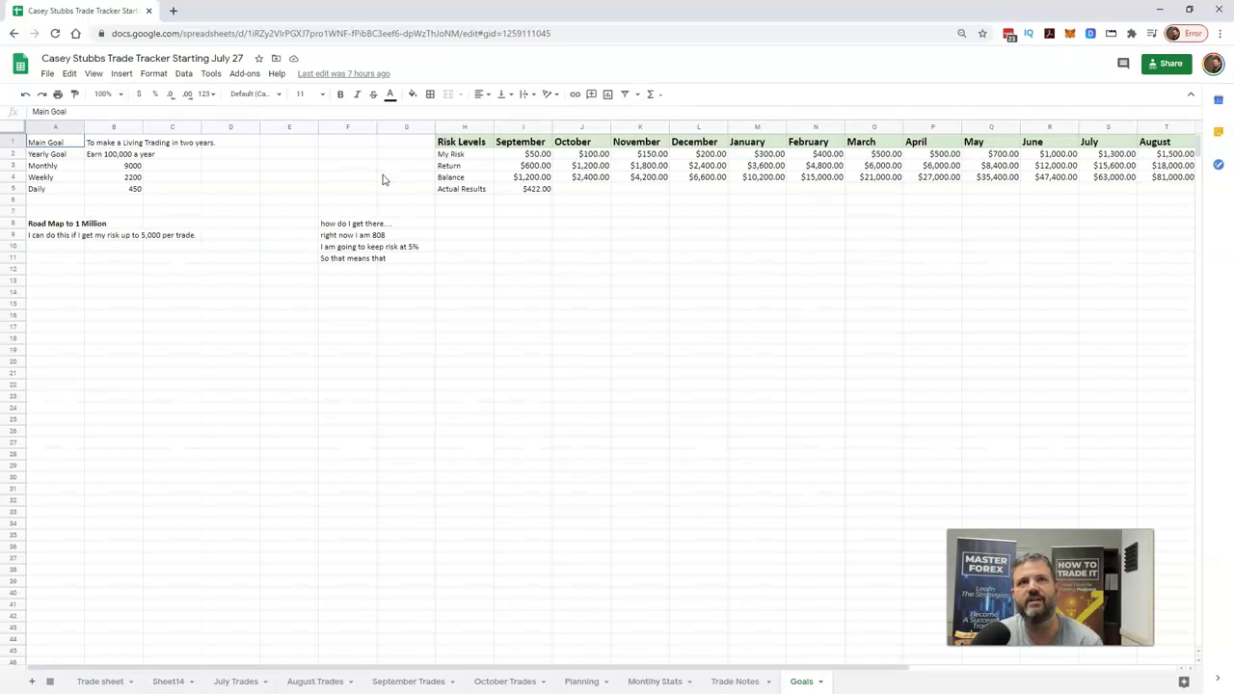
pyautogui.click(530, 165)
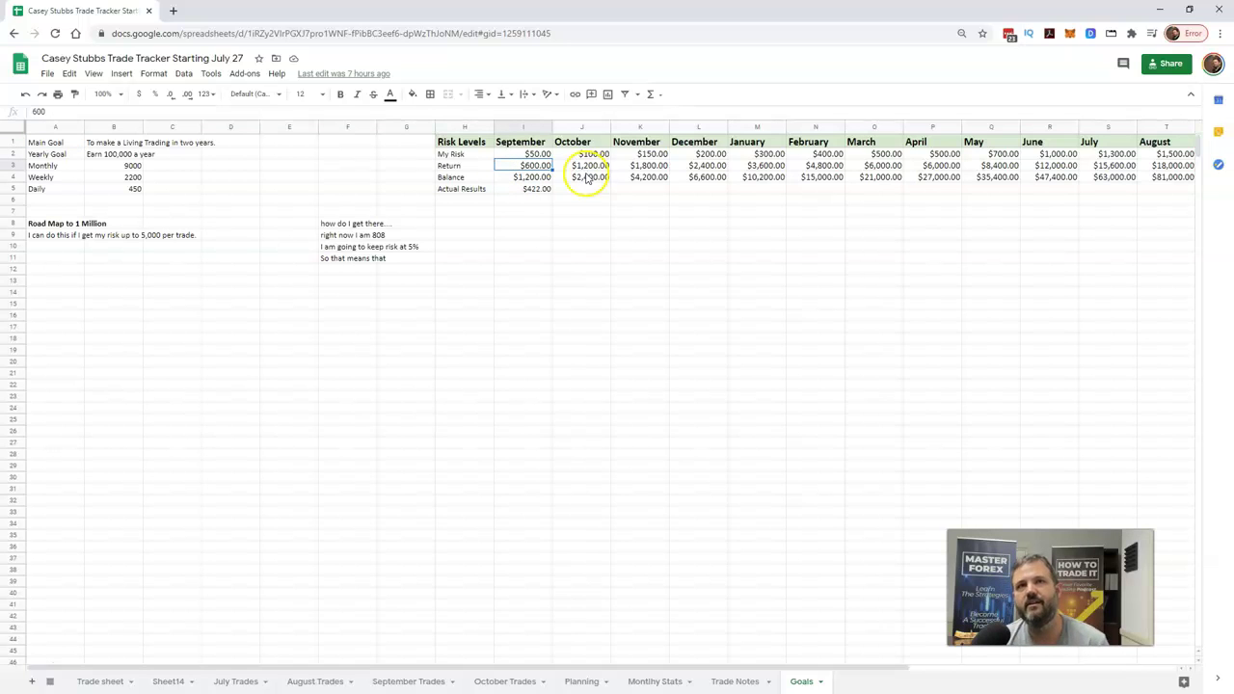
pyautogui.click(660, 166)
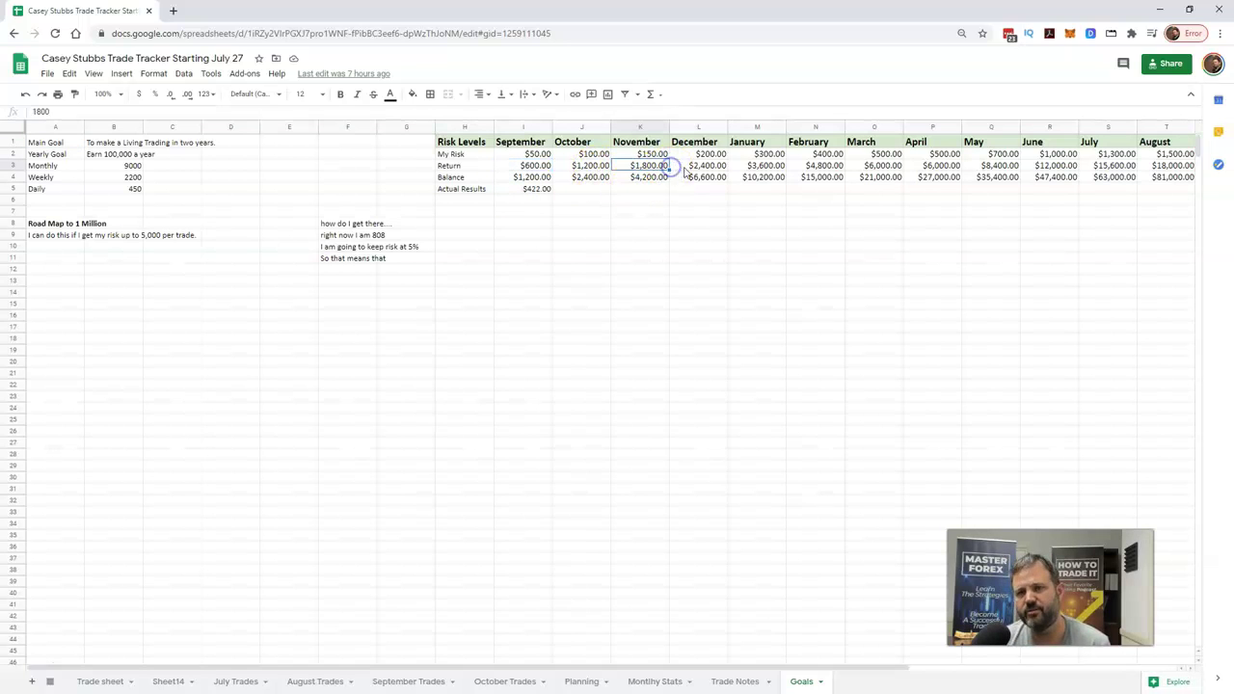
pyautogui.click(704, 166)
pyautogui.click(778, 167)
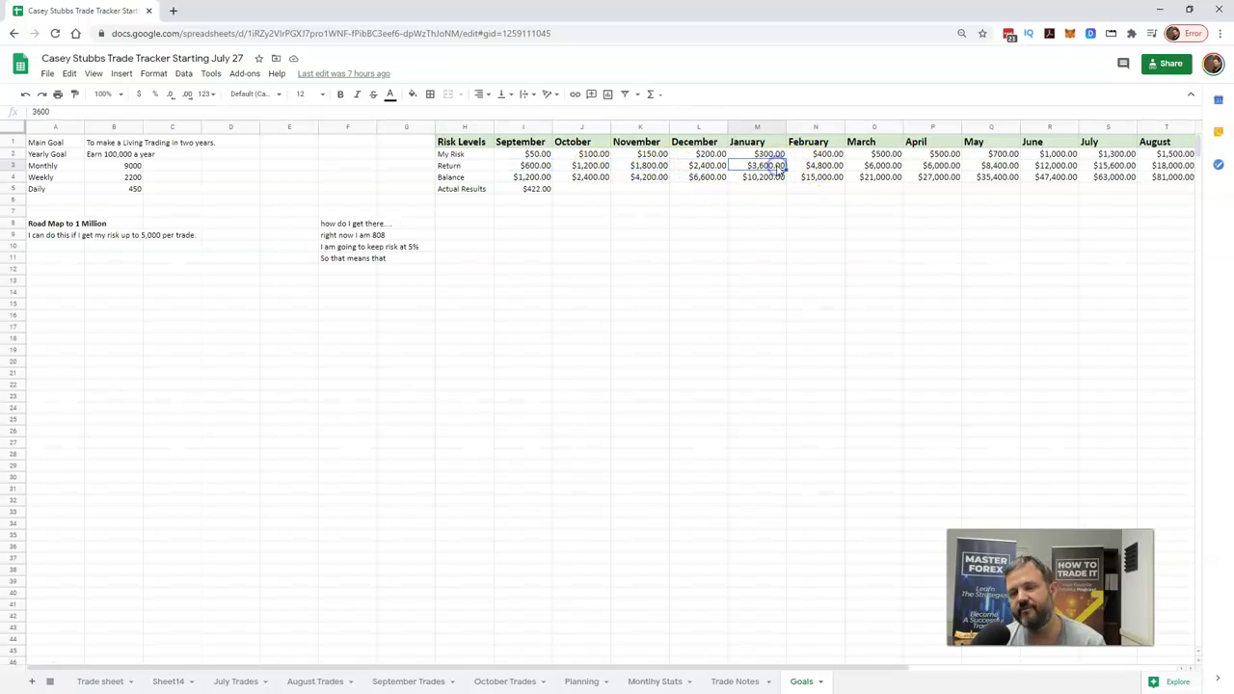
pyautogui.click(800, 167)
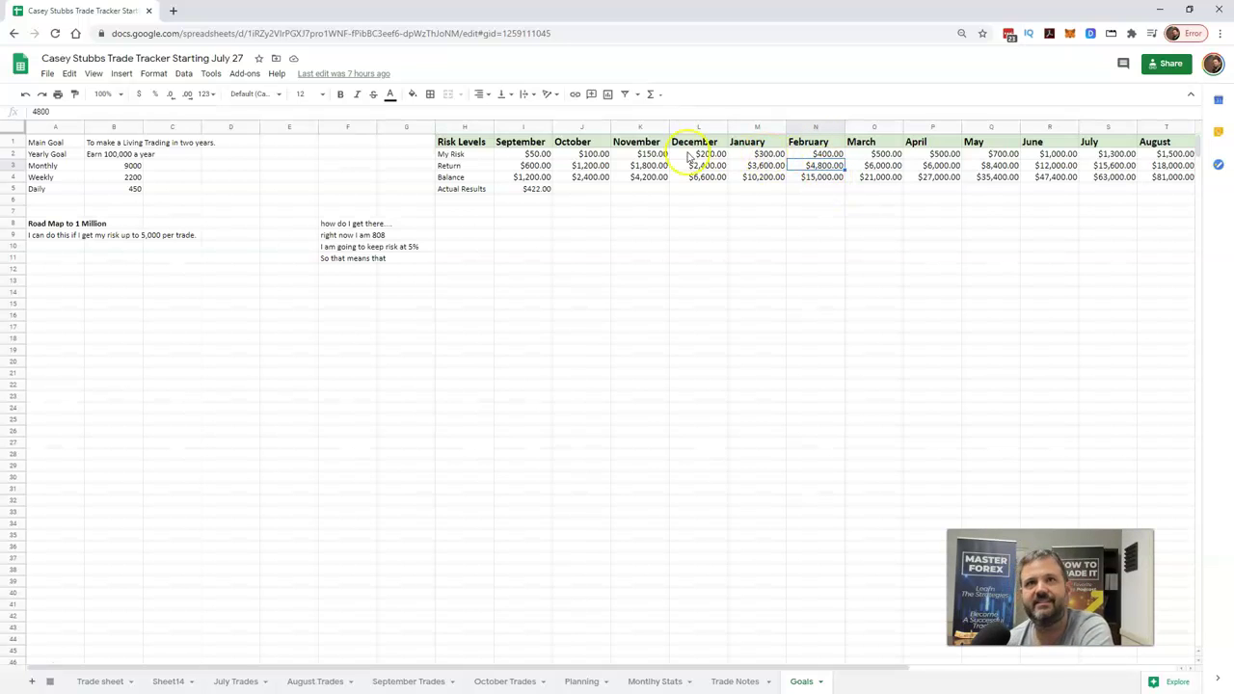
# - Examine the planned risk per trade for September, October, November and December
pyautogui.click(545, 156)
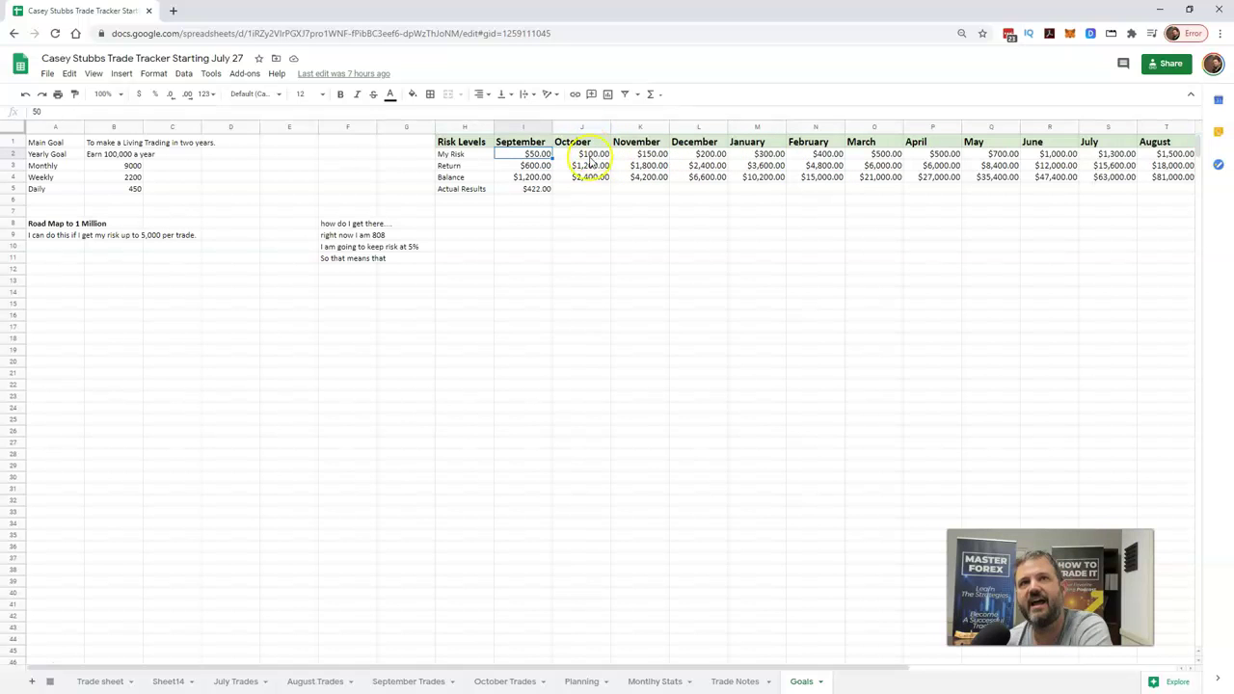
pyautogui.click(590, 157)
pyautogui.click(643, 156)
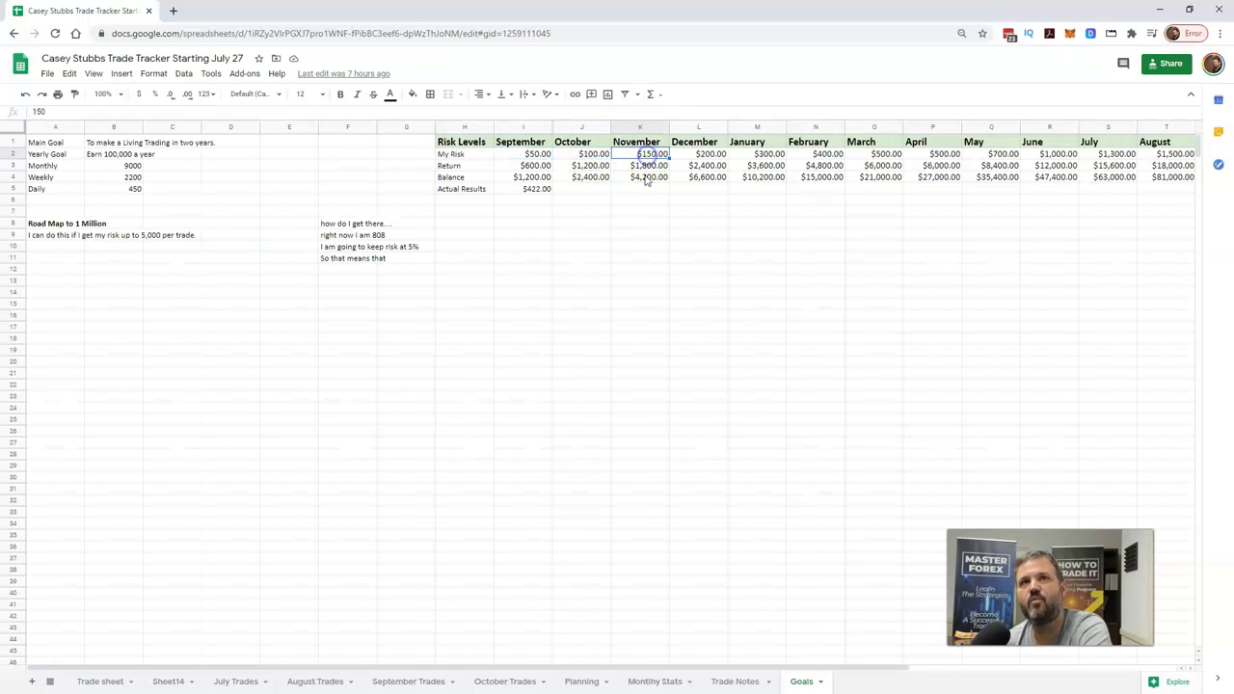
pyautogui.click(709, 156)
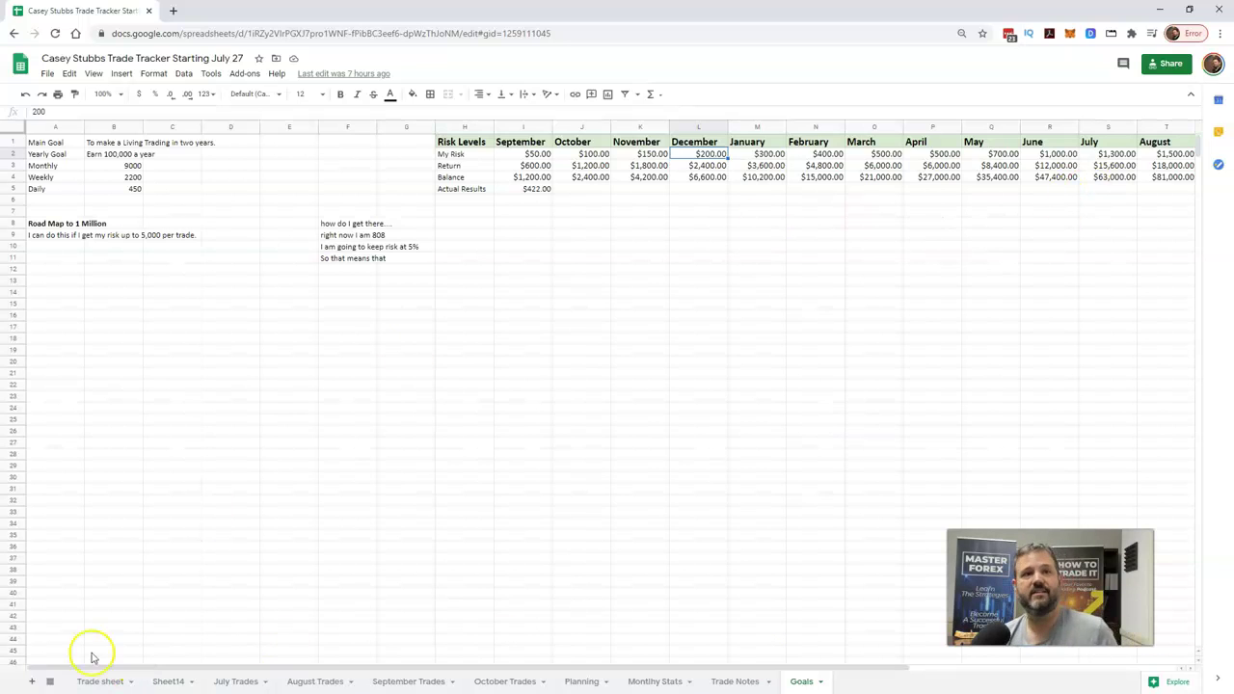
# - Go back to the Trade sheet and check the average loss and win percentage in the report
pyautogui.click(99, 682)
pyautogui.click(226, 223)
pyautogui.click(223, 246)
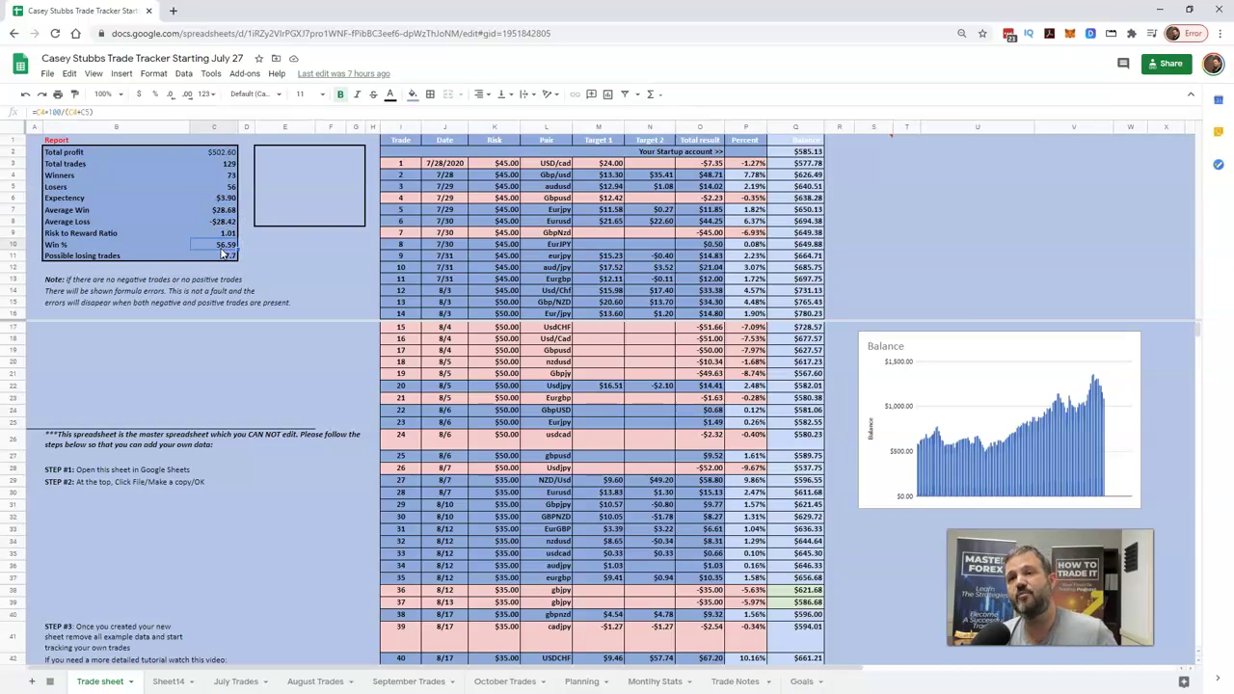
# - On the Goals sheet, duplicate the Risk Levels table in H1:T5 by copying it and pasting it at H9
pyautogui.click(801, 680)
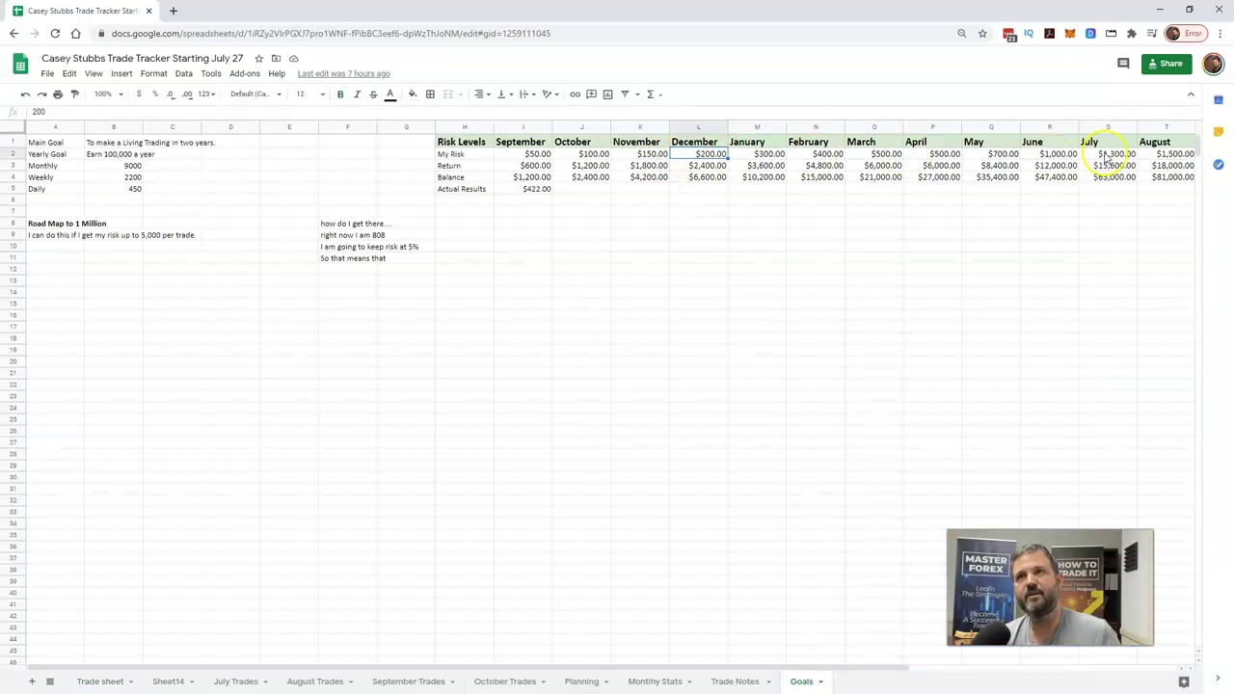
pyautogui.moveTo(775, 667); pyautogui.dragTo(838, 668)
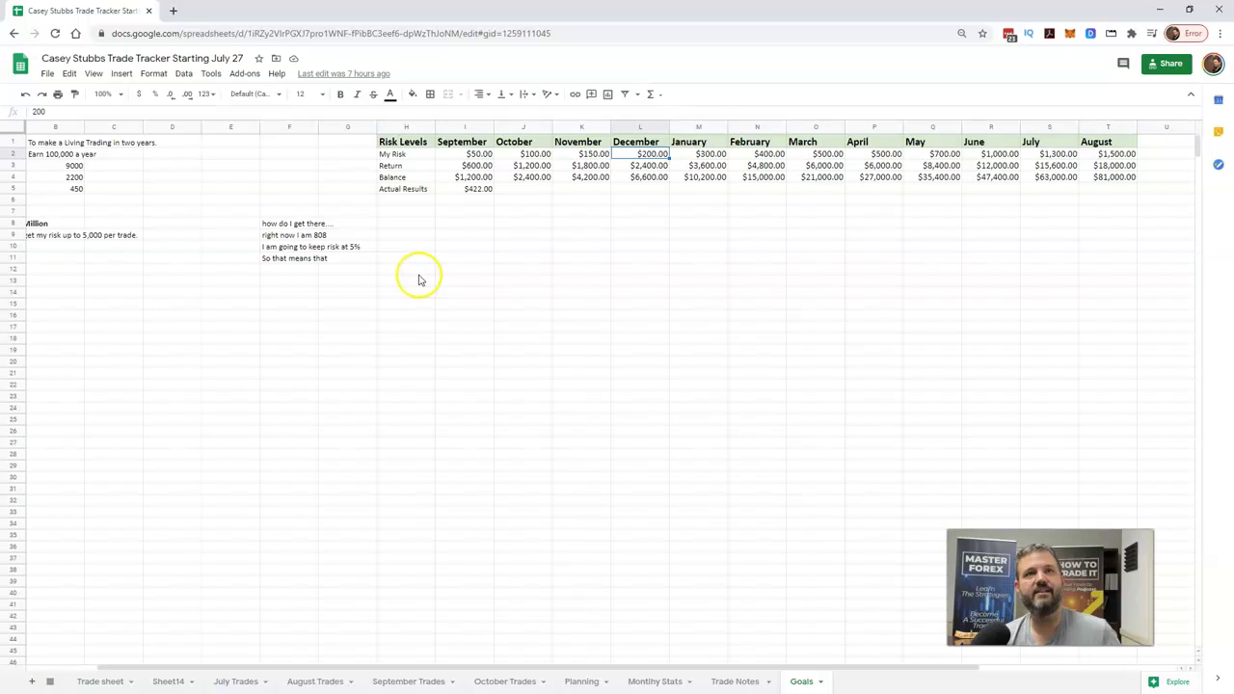
pyautogui.click(389, 142)
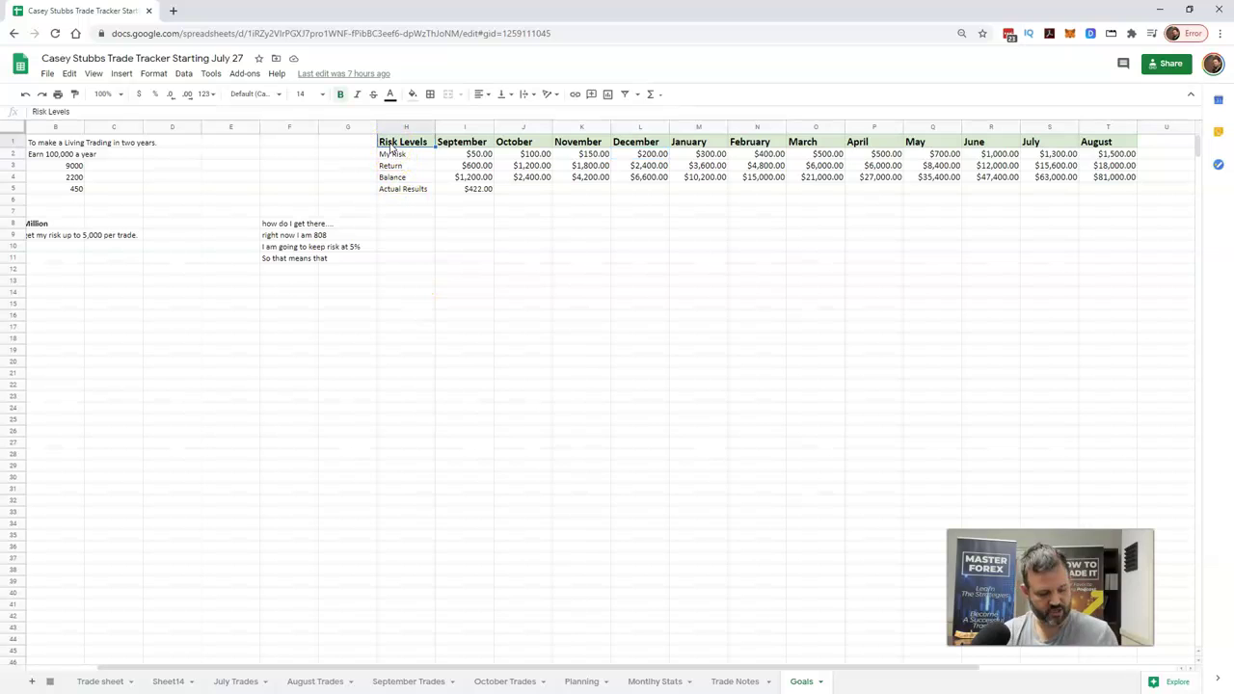
pyautogui.hotkey('shift', 'Down')
pyautogui.hotkey('shift', 'Down')
pyautogui.hotkey('shift', 'Down')
pyautogui.hotkey('shift', 'Down')
pyautogui.hotkey('shift', 'Right')
pyautogui.hotkey('shift', 'Right')
pyautogui.hotkey('shift', 'Right')
pyautogui.hotkey('shift', 'Right')
pyautogui.hotkey('shift', 'Right')
pyautogui.hotkey('shift', 'Right')
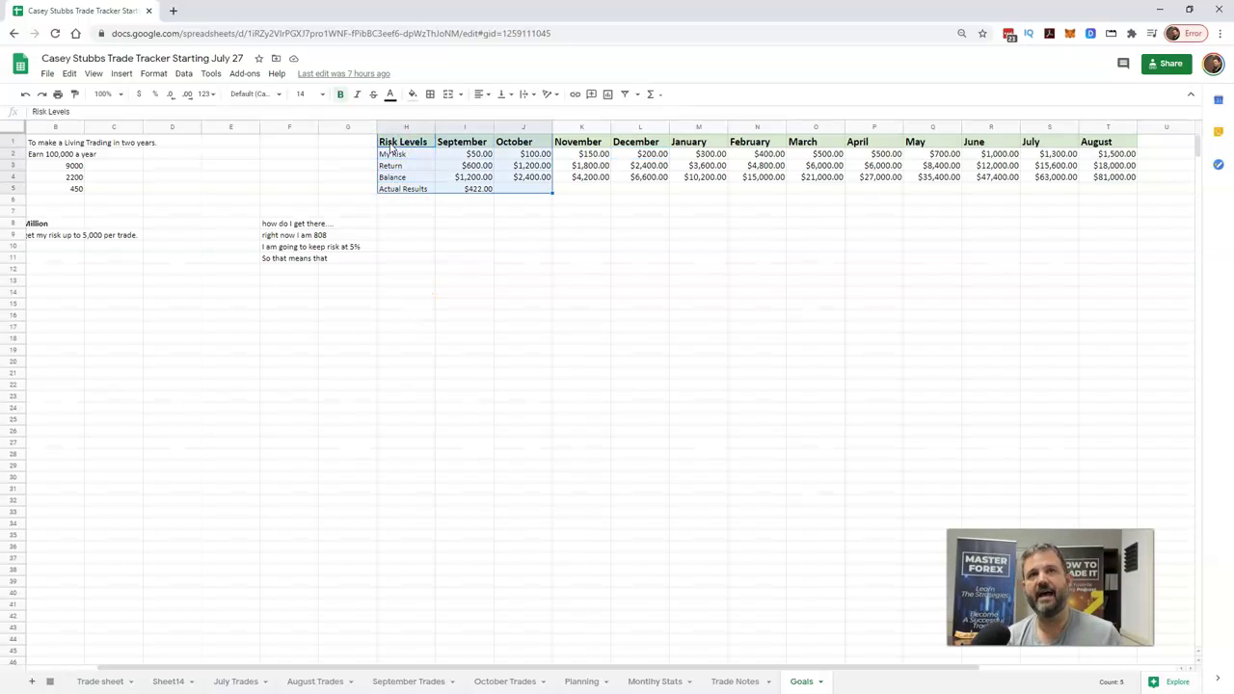
pyautogui.hotkey('shift', 'Right')
pyautogui.hotkey('shift', 'Right')
pyautogui.hotkey('shift', 'Right')
pyautogui.hotkey('shift', 'Right')
pyautogui.hotkey('shift', 'Right')
pyautogui.hotkey('shift', 'Right')
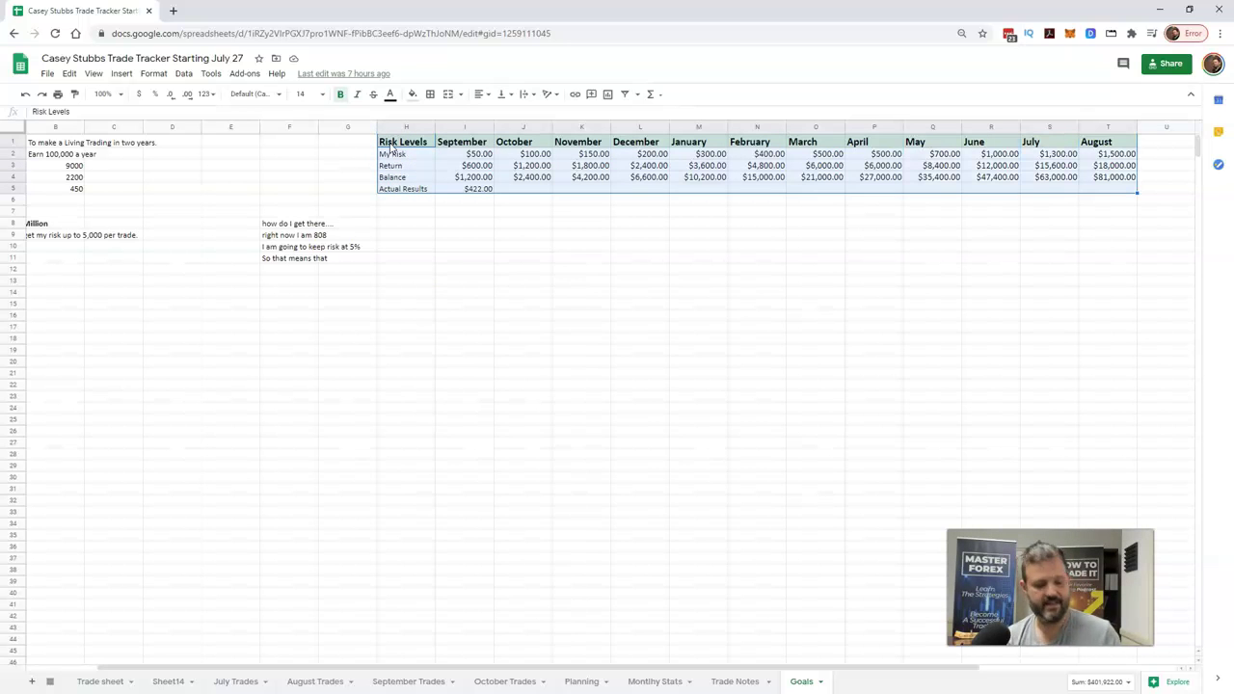
pyautogui.hotkey('ctrl', 'c')
pyautogui.press('Down')
pyautogui.press('Down')
pyautogui.press('Down')
pyautogui.press('Down')
pyautogui.press('Down')
pyautogui.press('Down')
pyautogui.press('Down')
pyautogui.press('Down')
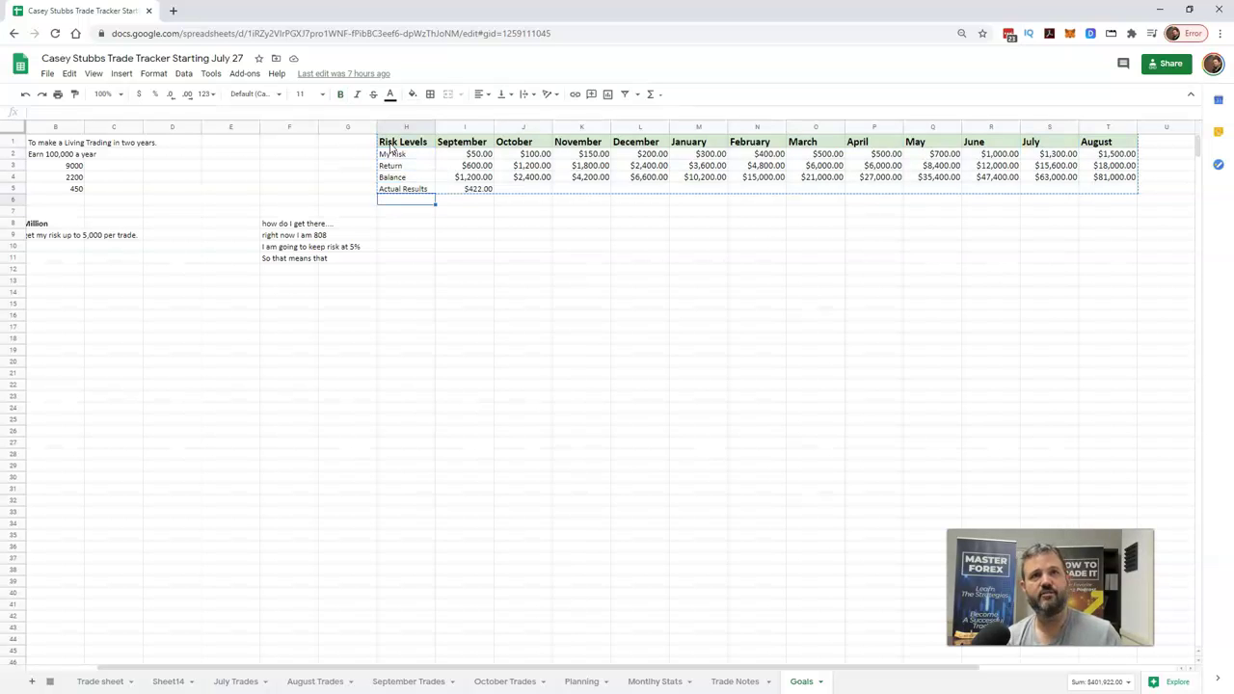
pyautogui.hotkey('ctrl', 'v')
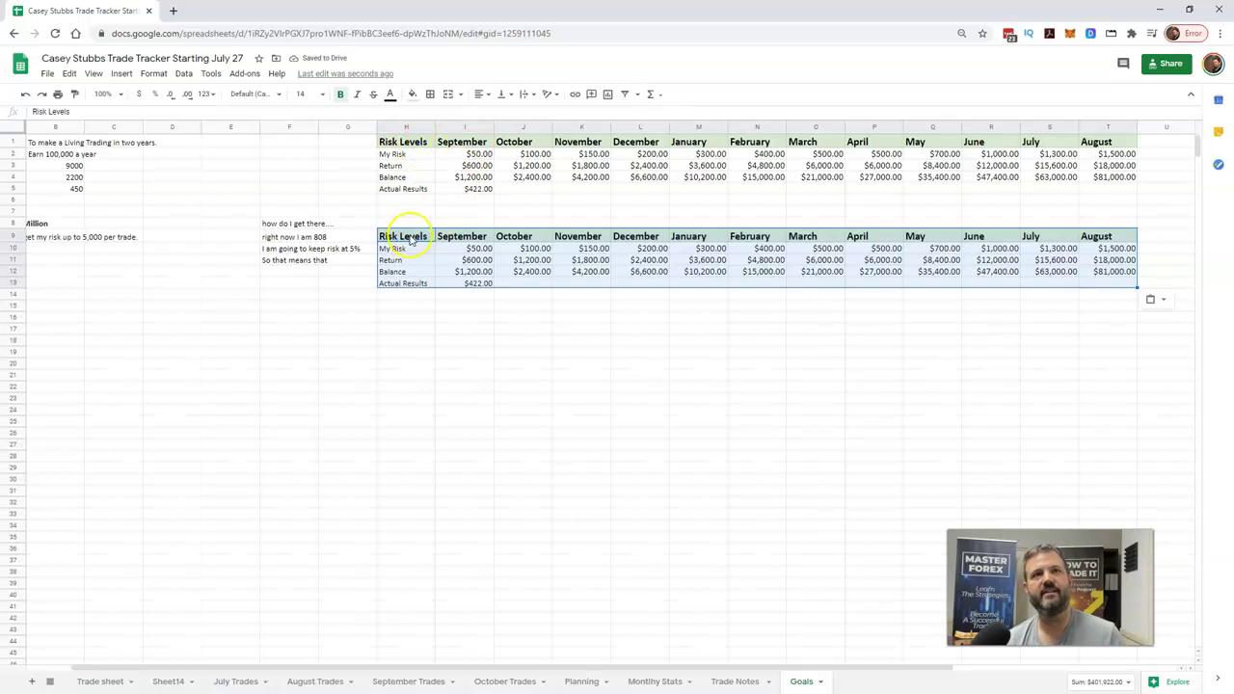
# - Label the copied table "Year 2" in cell G9, narrowing column E and slightly widening column G
pyautogui.click(369, 237)
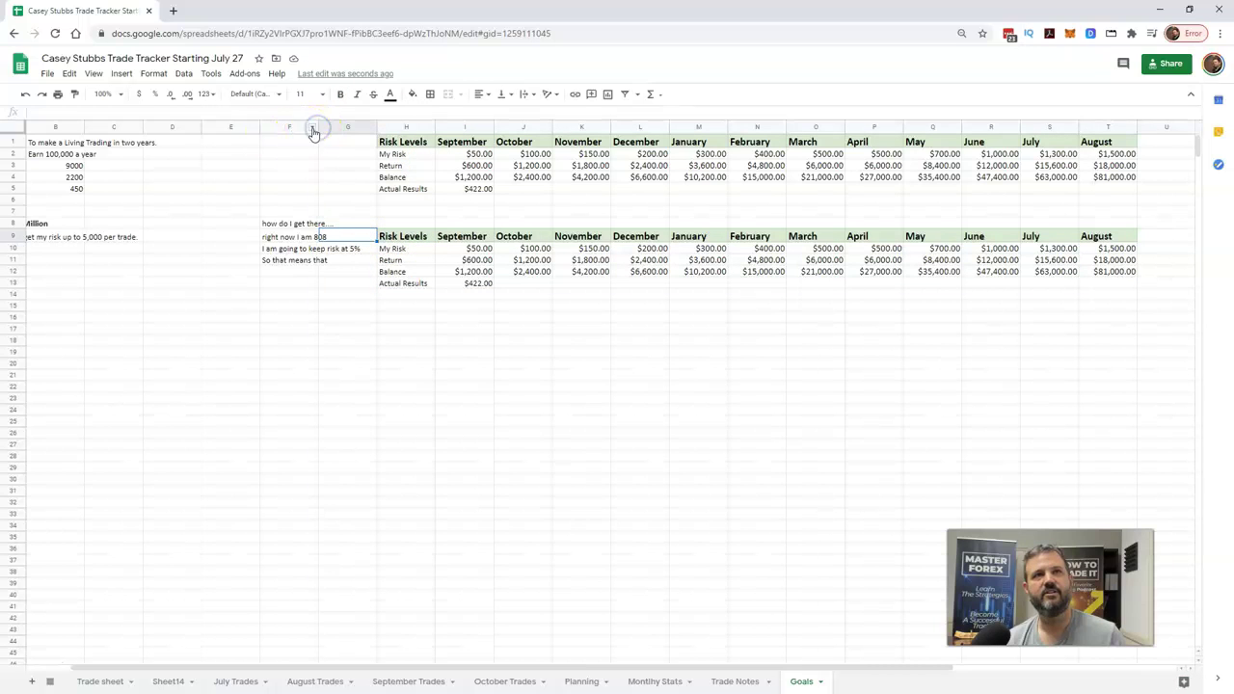
pyautogui.click(347, 129)
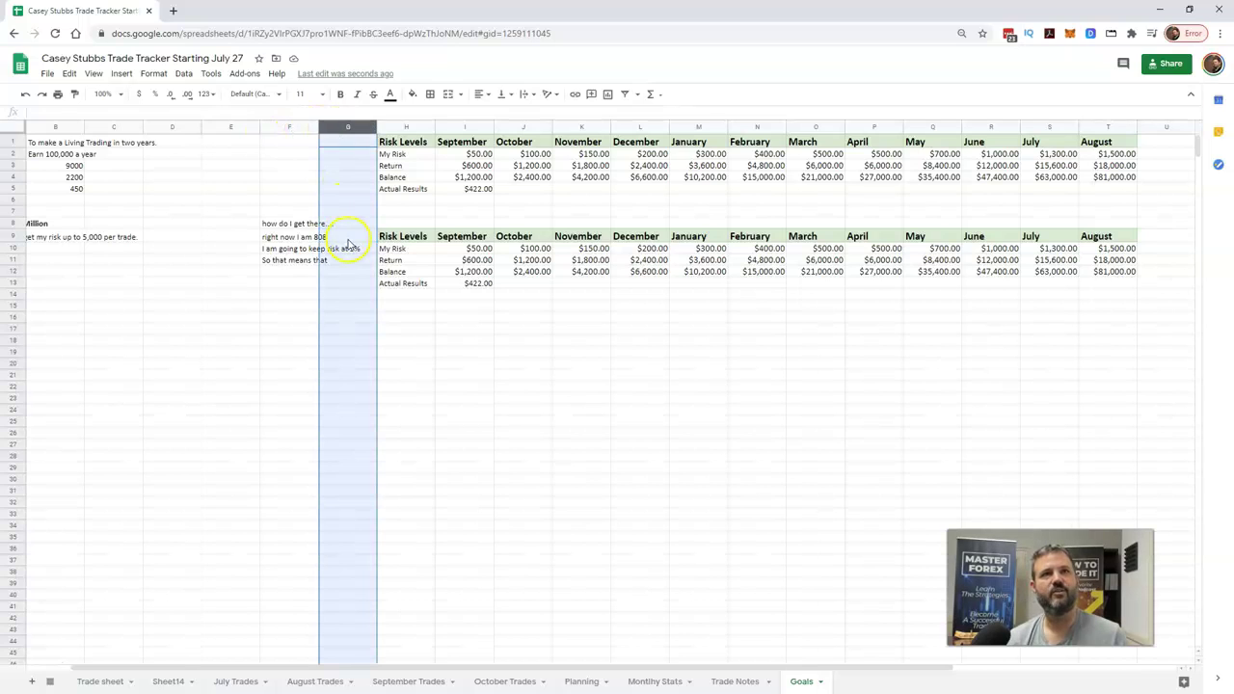
pyautogui.click(349, 239)
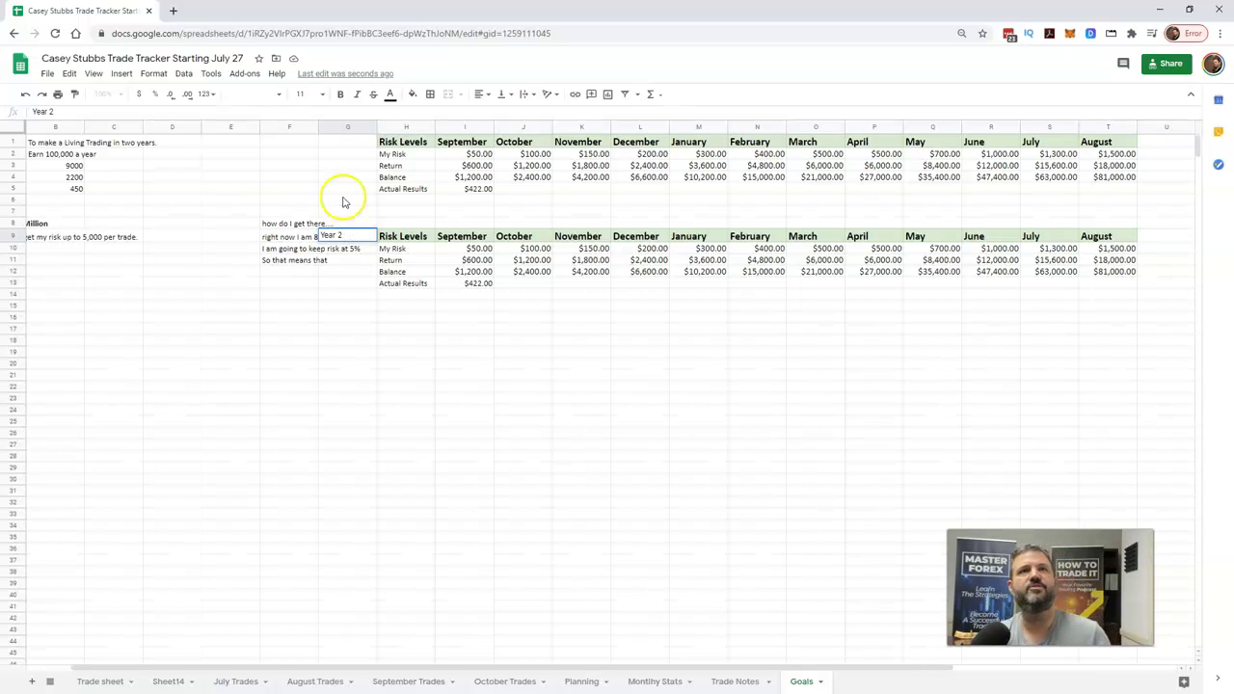
pyautogui.moveTo(259, 125); pyautogui.dragTo(236, 125)
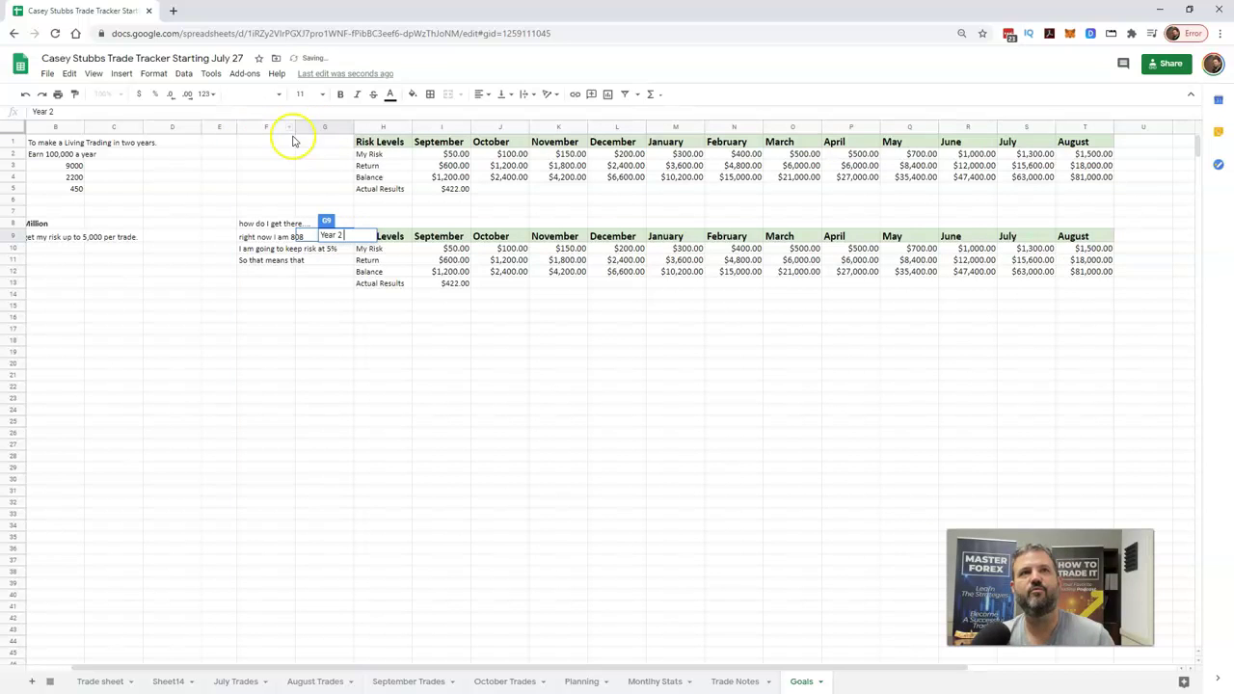
pyautogui.moveTo(352, 127); pyautogui.dragTo(358, 126)
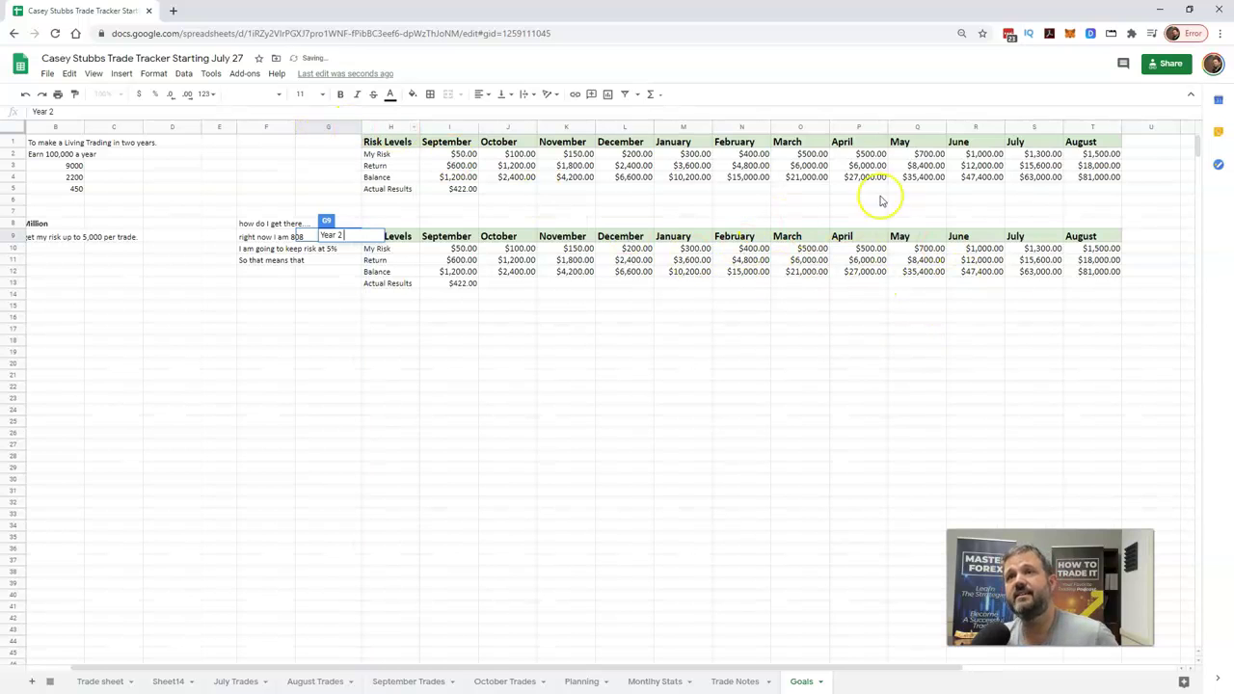
pyautogui.click(1081, 274)
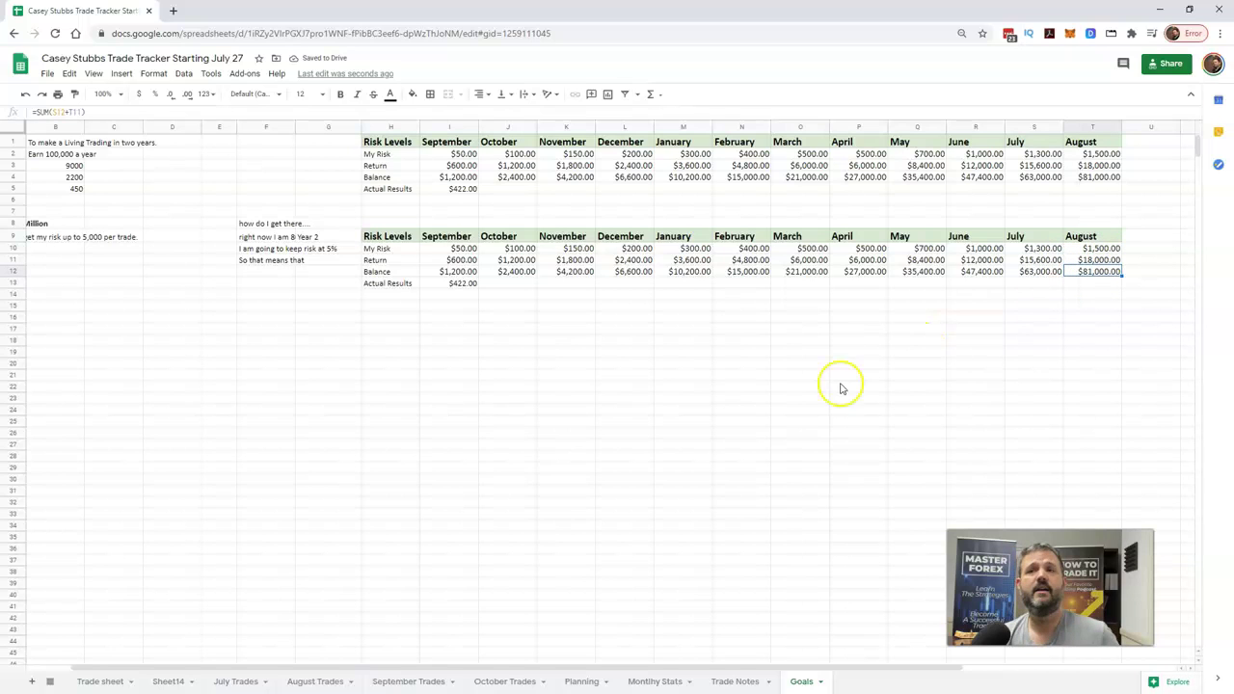
# - Switch to the MetaTrader USDCAD chart, set it to the daily timeframe and place a horizontal line at 1.31286
pyautogui.hotkey('alt', 'Tab')
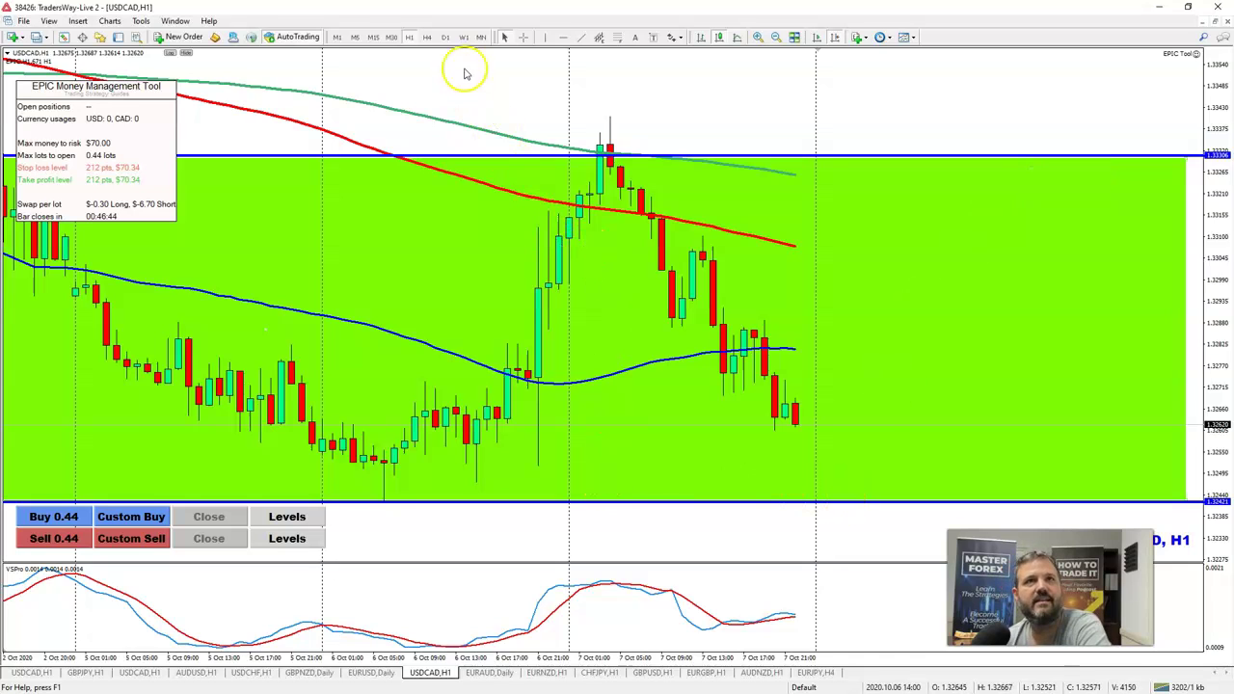
pyautogui.click(447, 38)
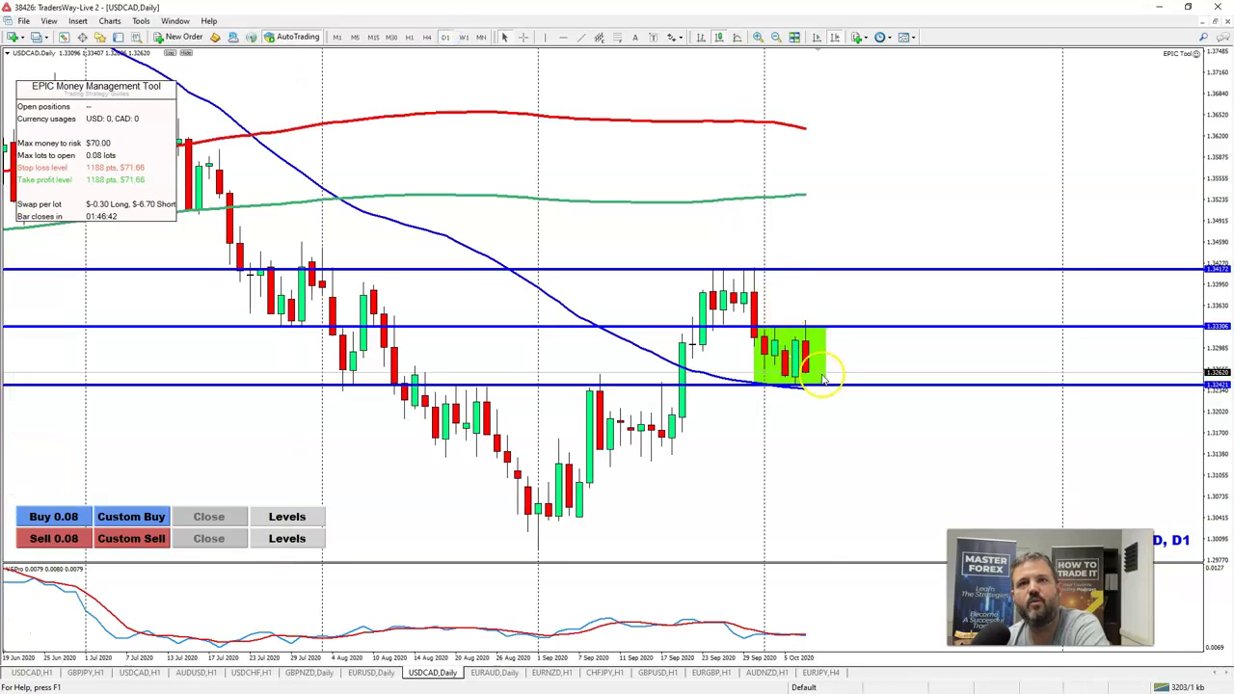
pyautogui.click(565, 37)
pyautogui.click(652, 459)
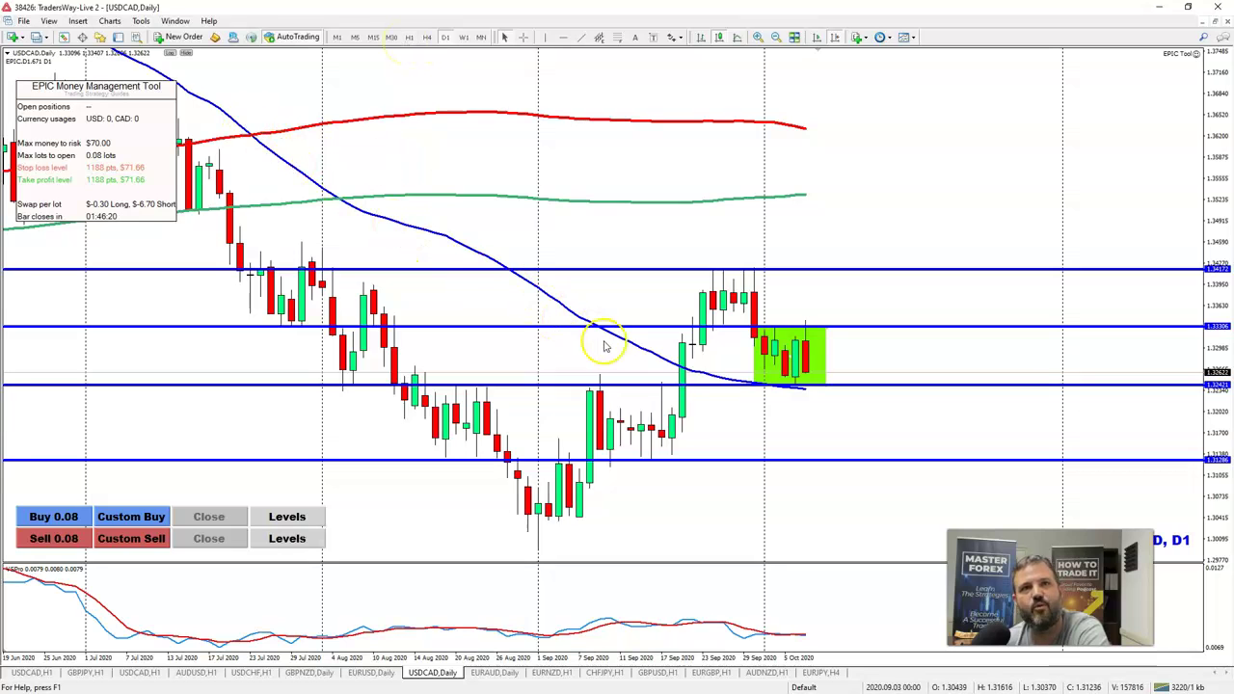
# - Return the USDCAD chart to the one-hour timeframe and show the candles from 1 to 7 October
pyautogui.click(410, 39)
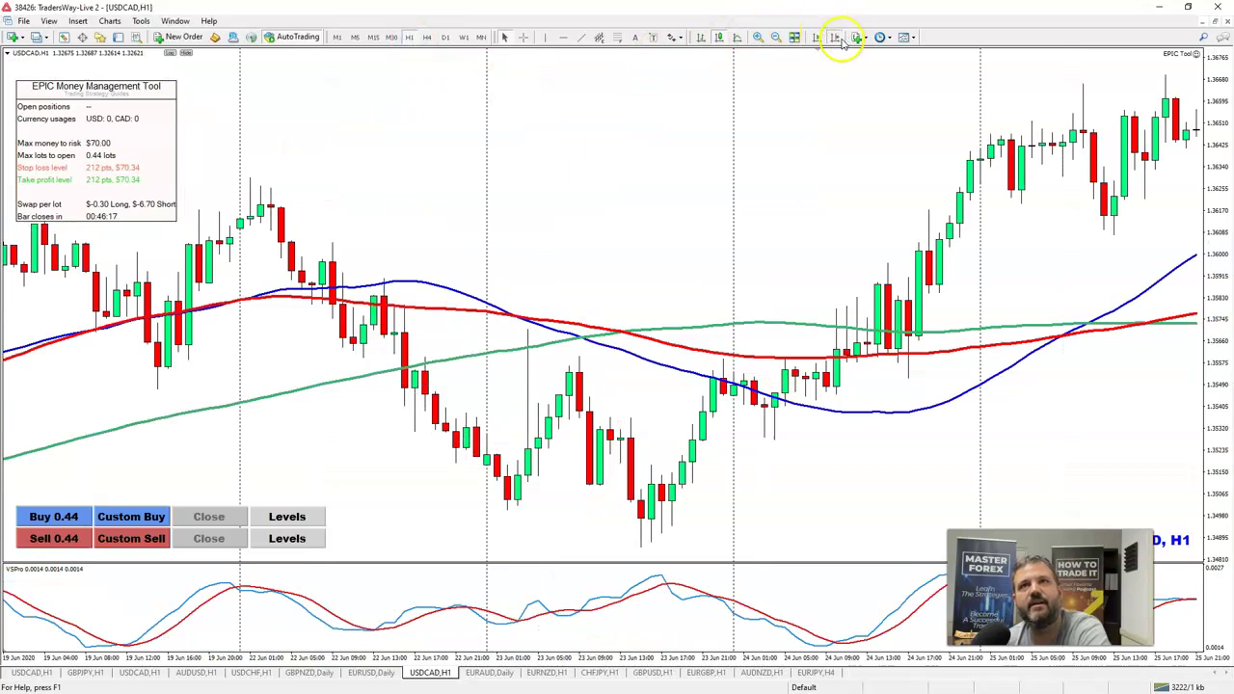
pyautogui.click(839, 38)
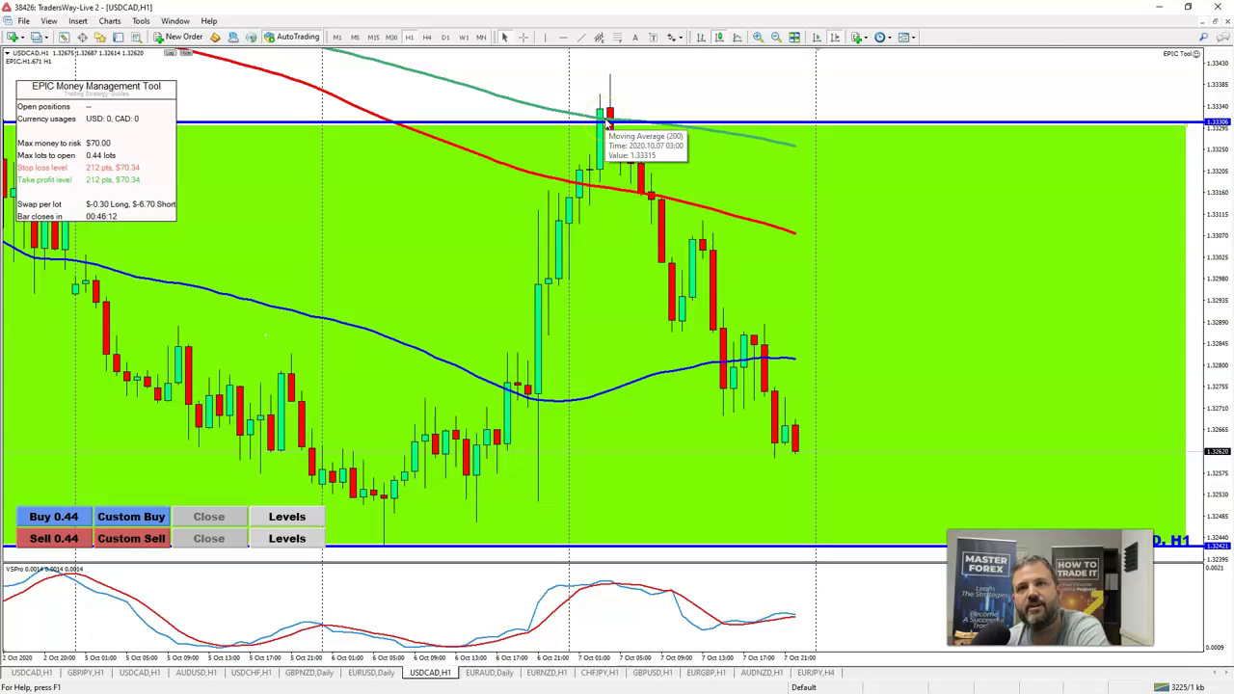
pyautogui.moveTo(1213, 180); pyautogui.dragTo(371, 214)
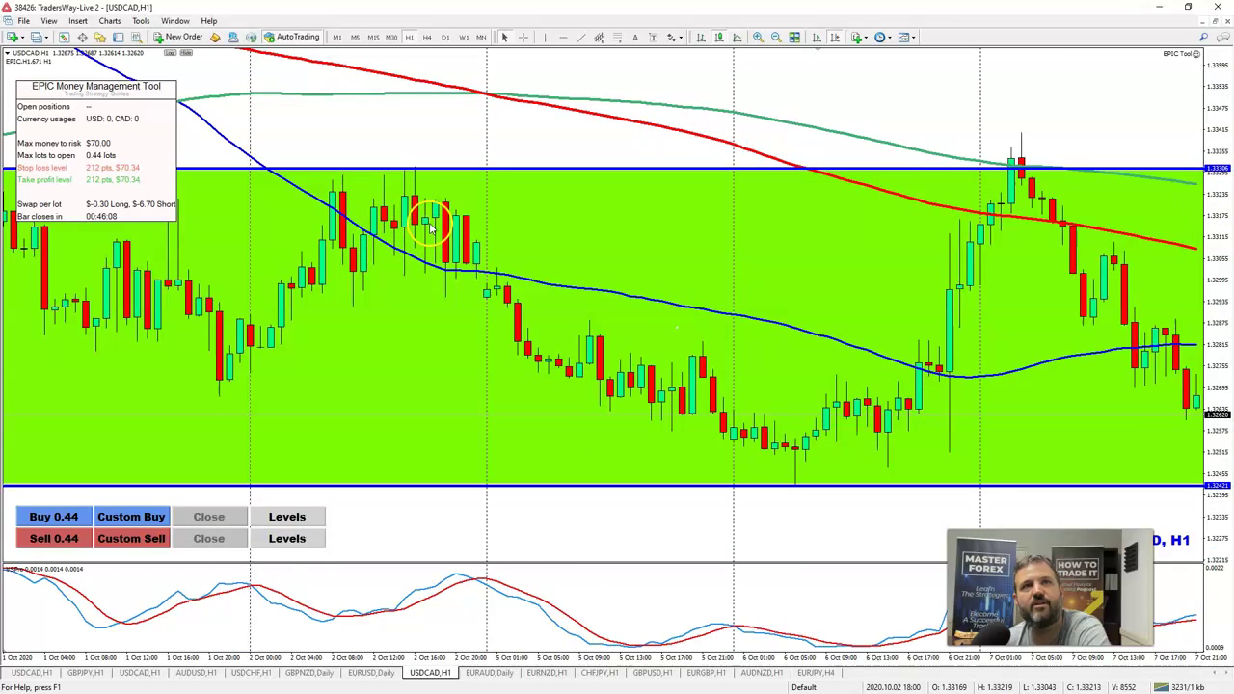
# - Bring the newest candles of the USDCAD one-hour chart into view and compress the price scale slightly
pyautogui.scroll(5, 432, 222)
pyautogui.scroll(-10, 728, 284)
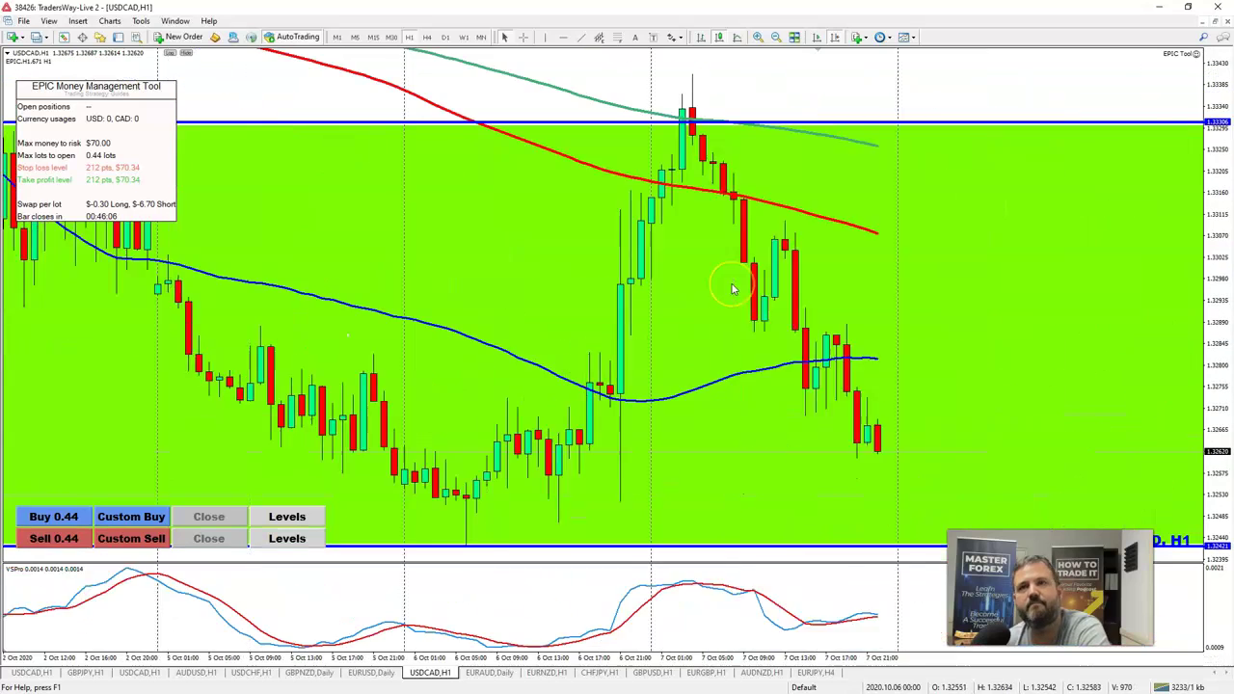
pyautogui.click(766, 395)
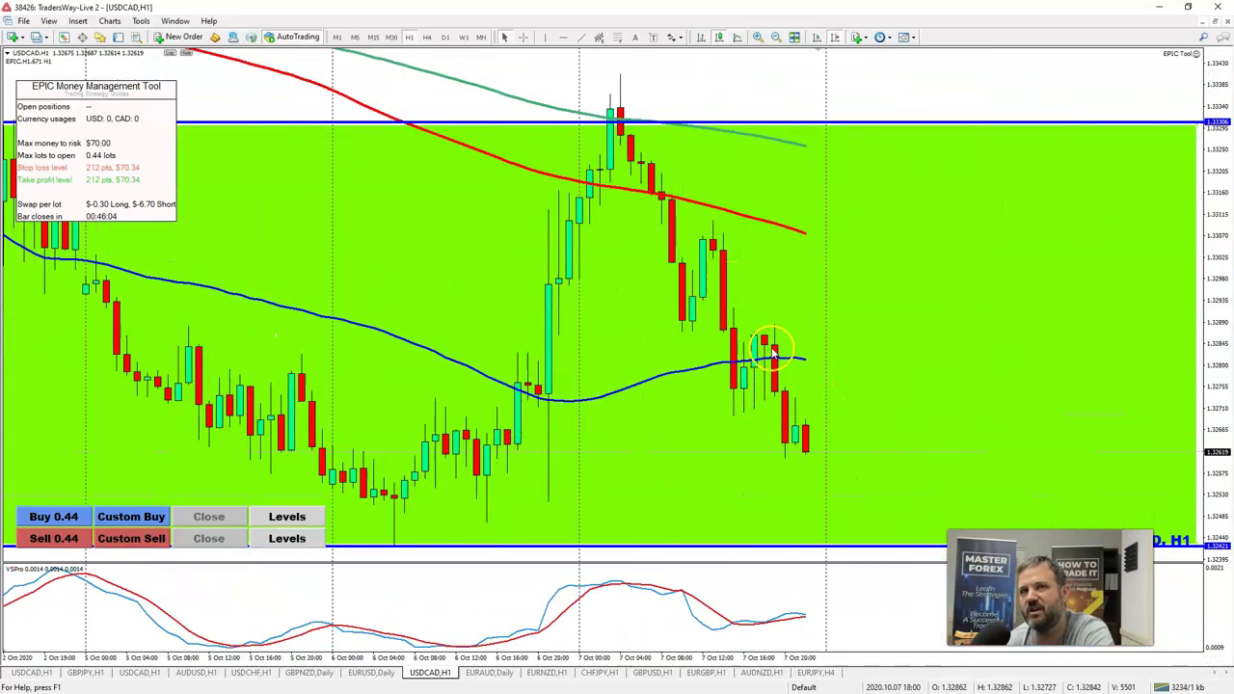
pyautogui.moveTo(743, 374)
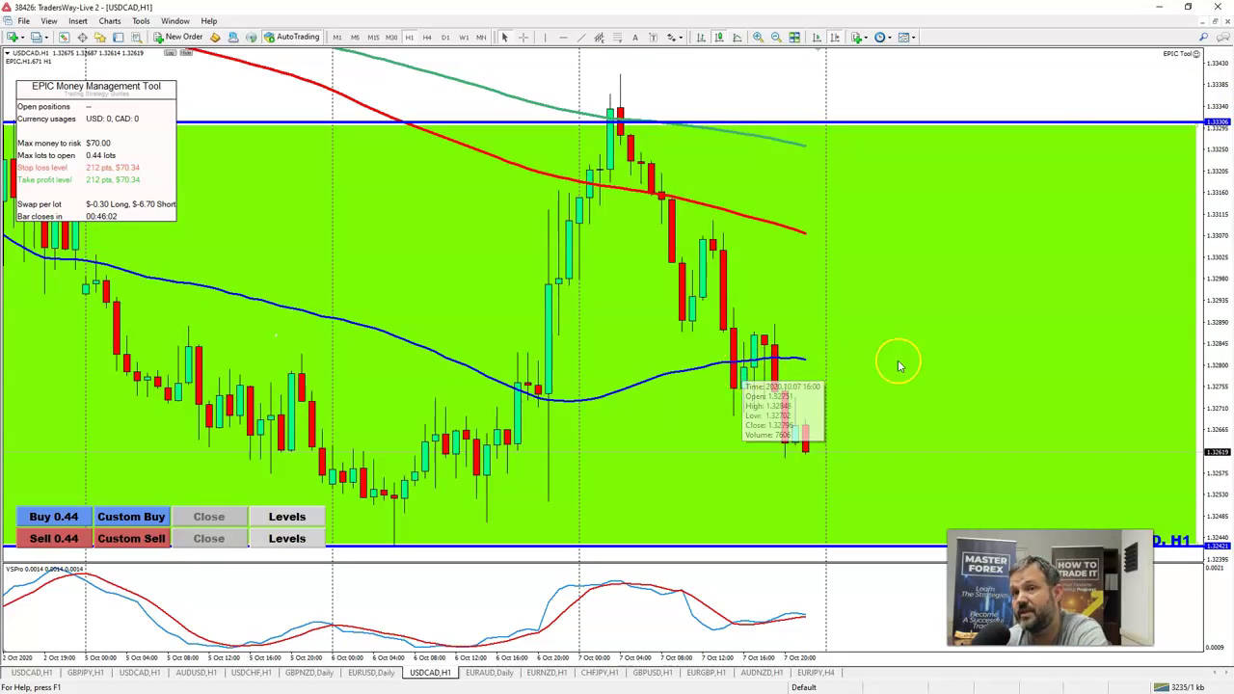
pyautogui.moveTo(1204, 267); pyautogui.dragTo(1210, 287)
pyautogui.click(672, 224)
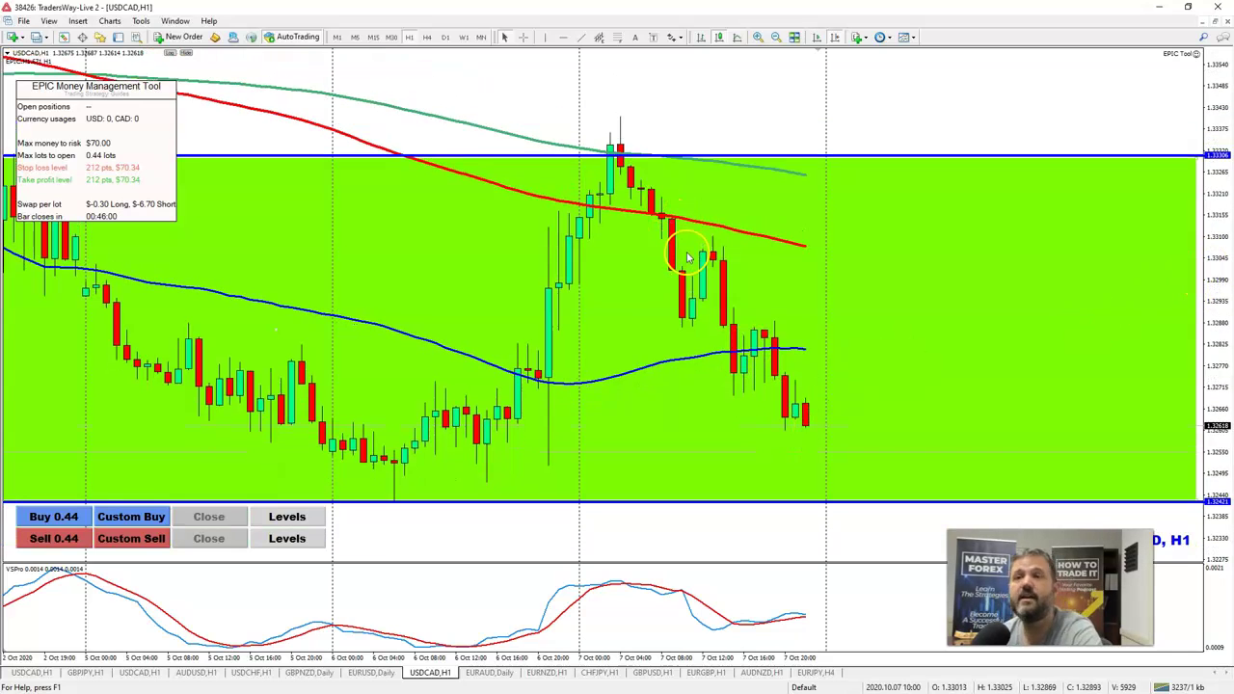
# - Set USDCAD to the daily timeframe, measure the highlighted range and the drop from 1.32421 to 1.31286, and examine the mid-September candles
pyautogui.click(444, 38)
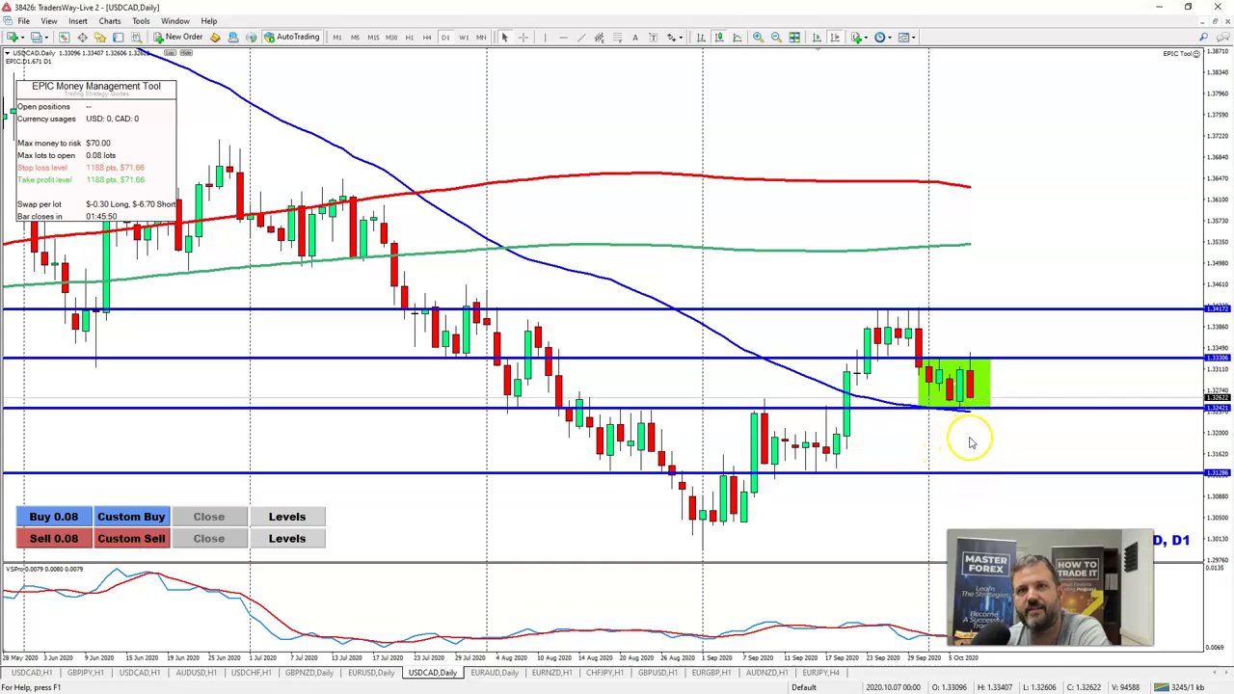
pyautogui.middleClick(1004, 412)
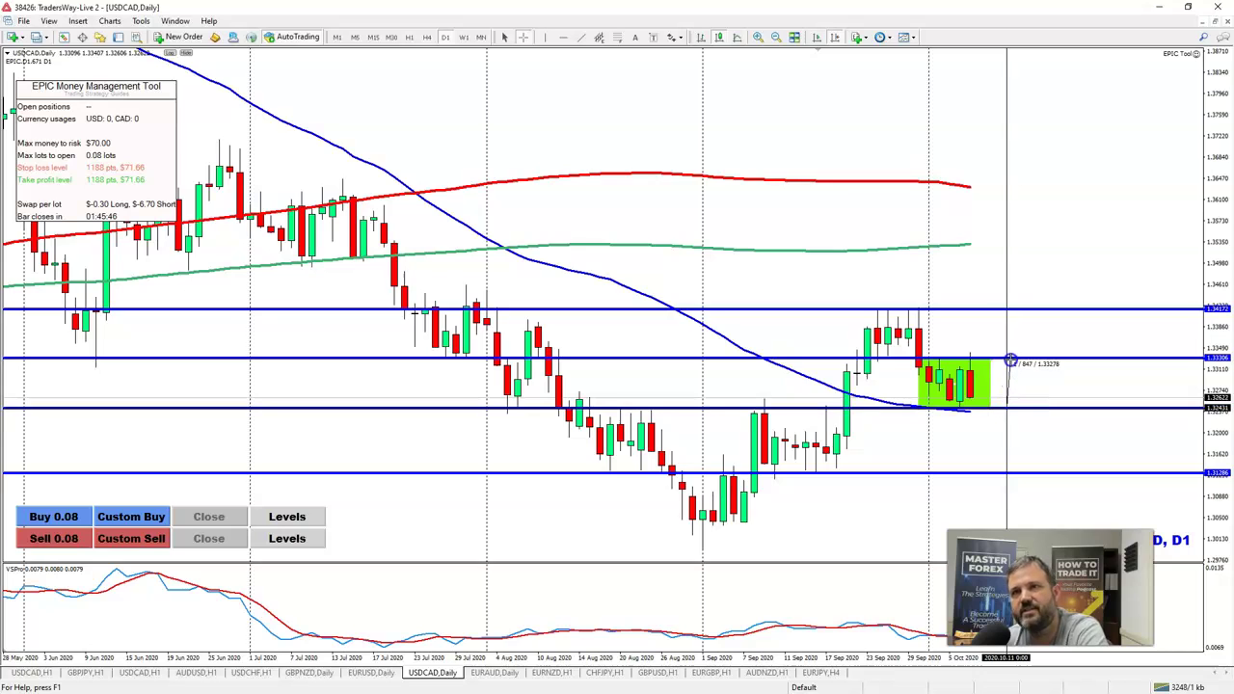
pyautogui.moveTo(997, 410); pyautogui.dragTo(1000, 472)
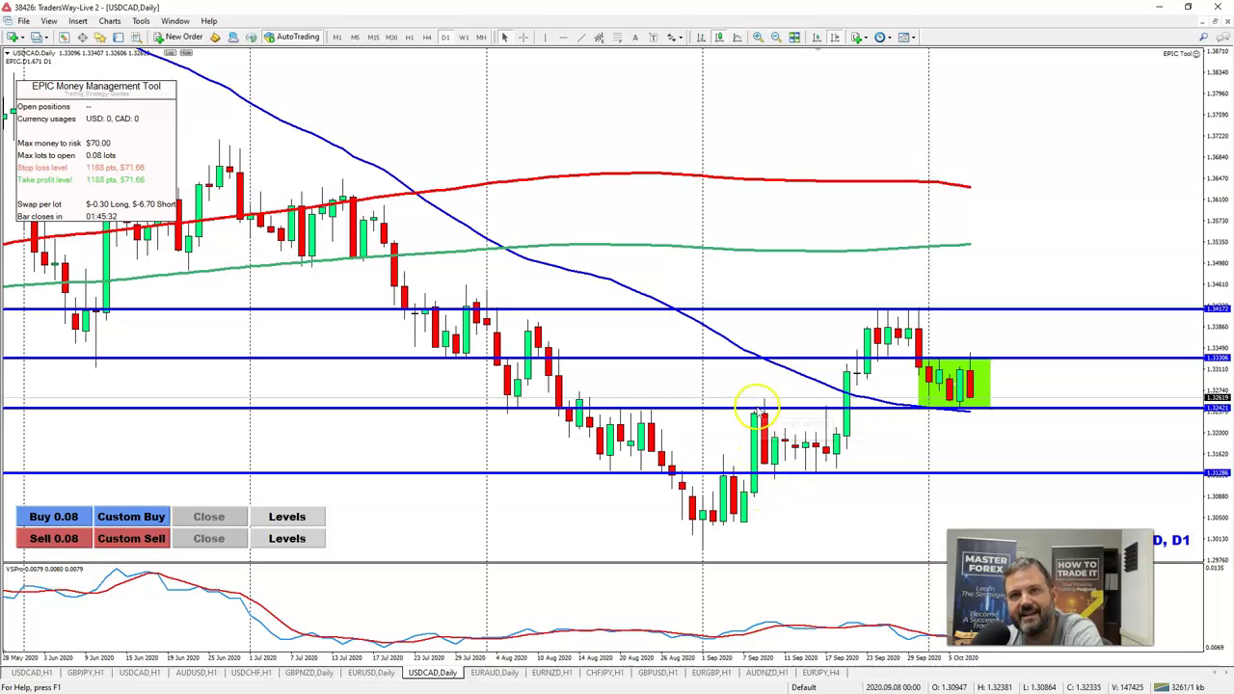
pyautogui.moveTo(766, 477)
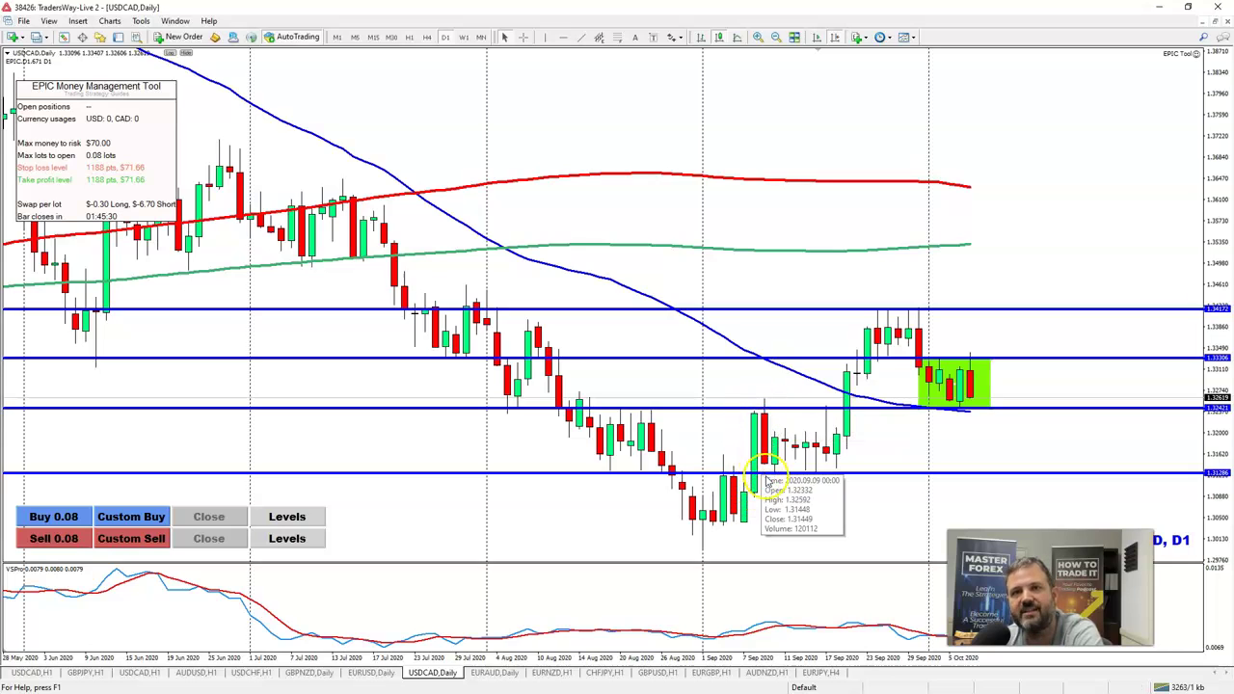
pyautogui.moveTo(815, 449)
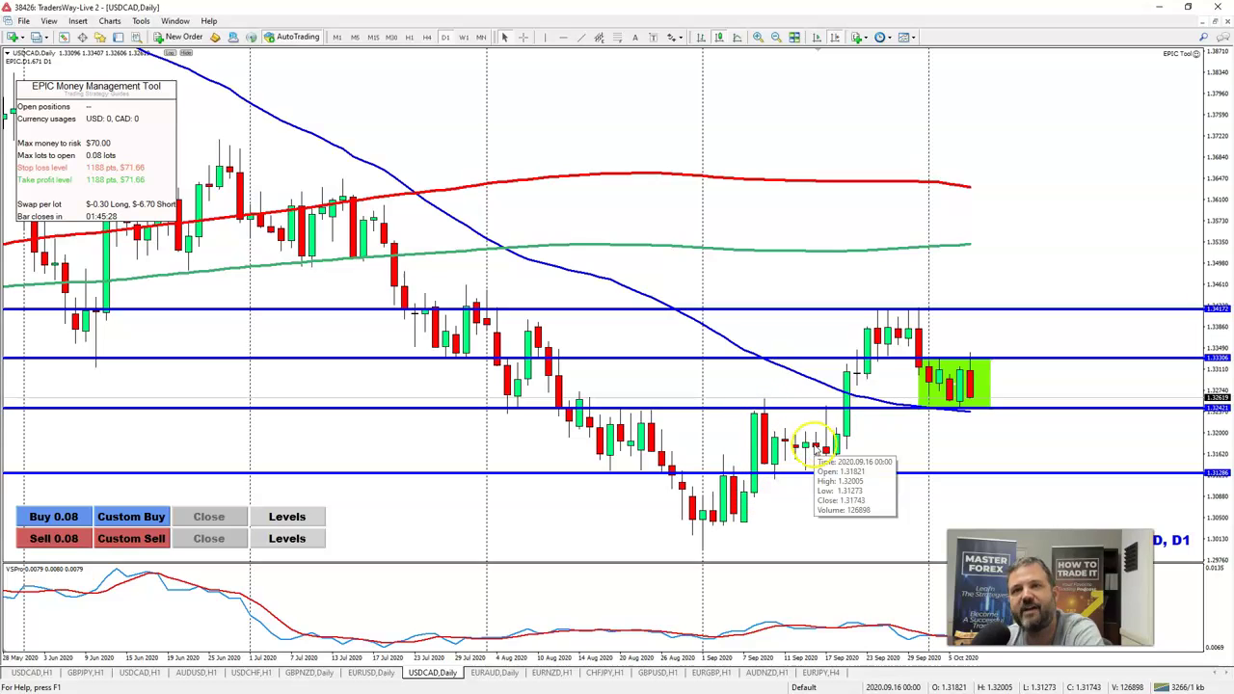
pyautogui.moveTo(818, 475)
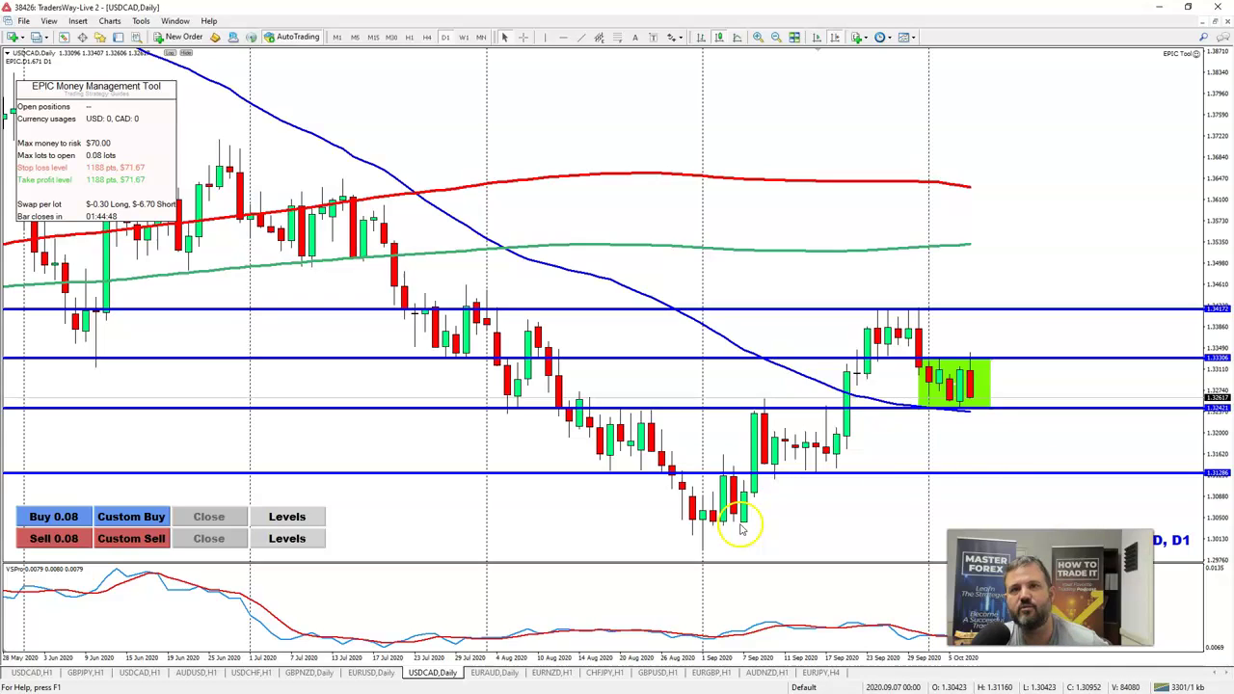
# - Measure the upward legs of the September rally on the daily USDCAD chart, up to the 1.34172 line
pyautogui.middleClick(754, 484)
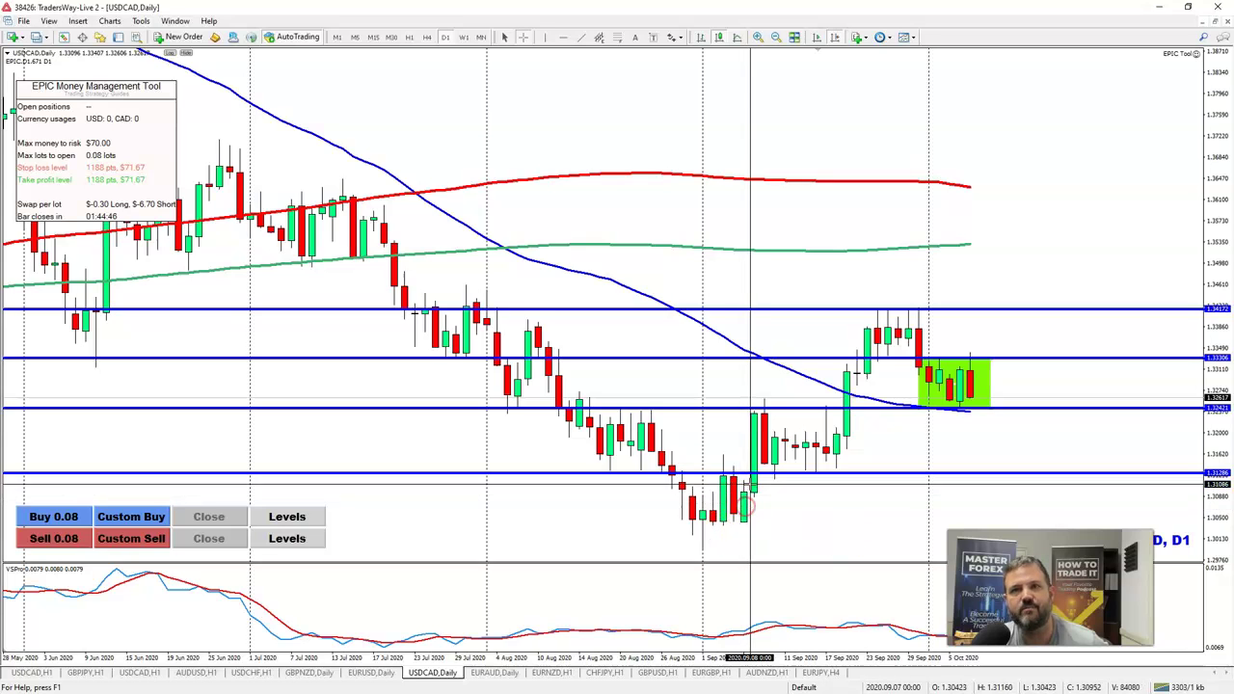
pyautogui.moveTo(882, 447); pyautogui.dragTo(755, 391)
pyautogui.click(754, 391)
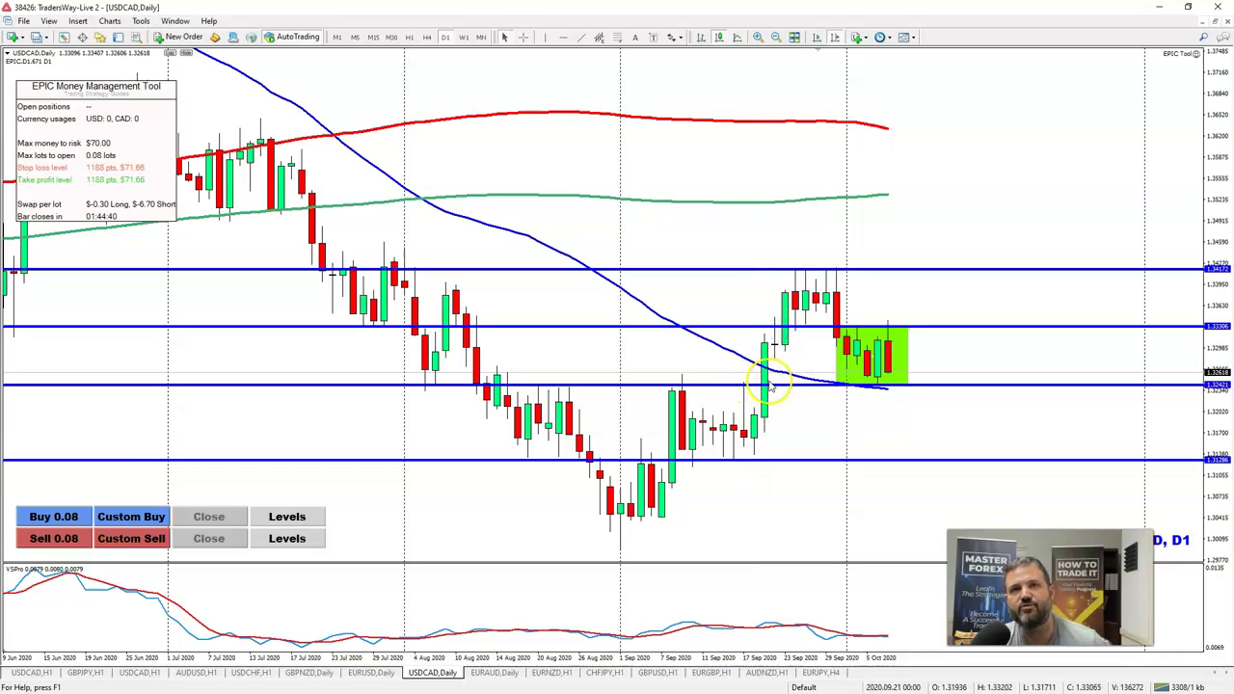
pyautogui.middleClick(674, 464)
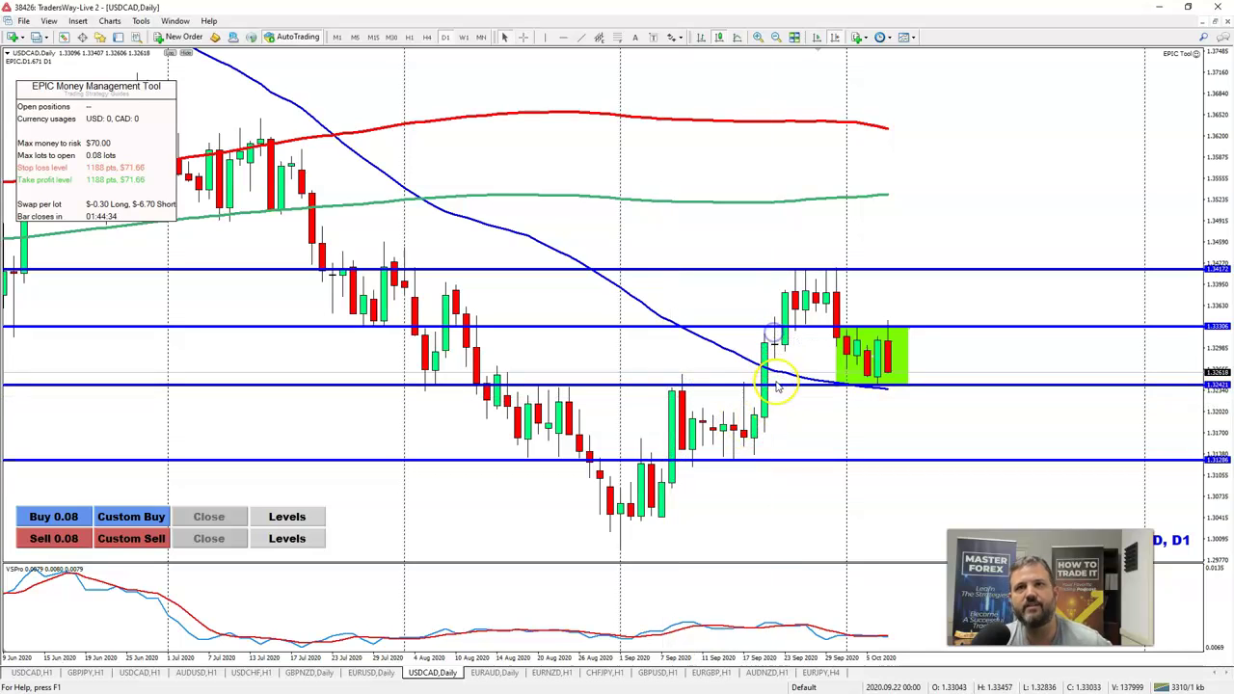
pyautogui.click(797, 270)
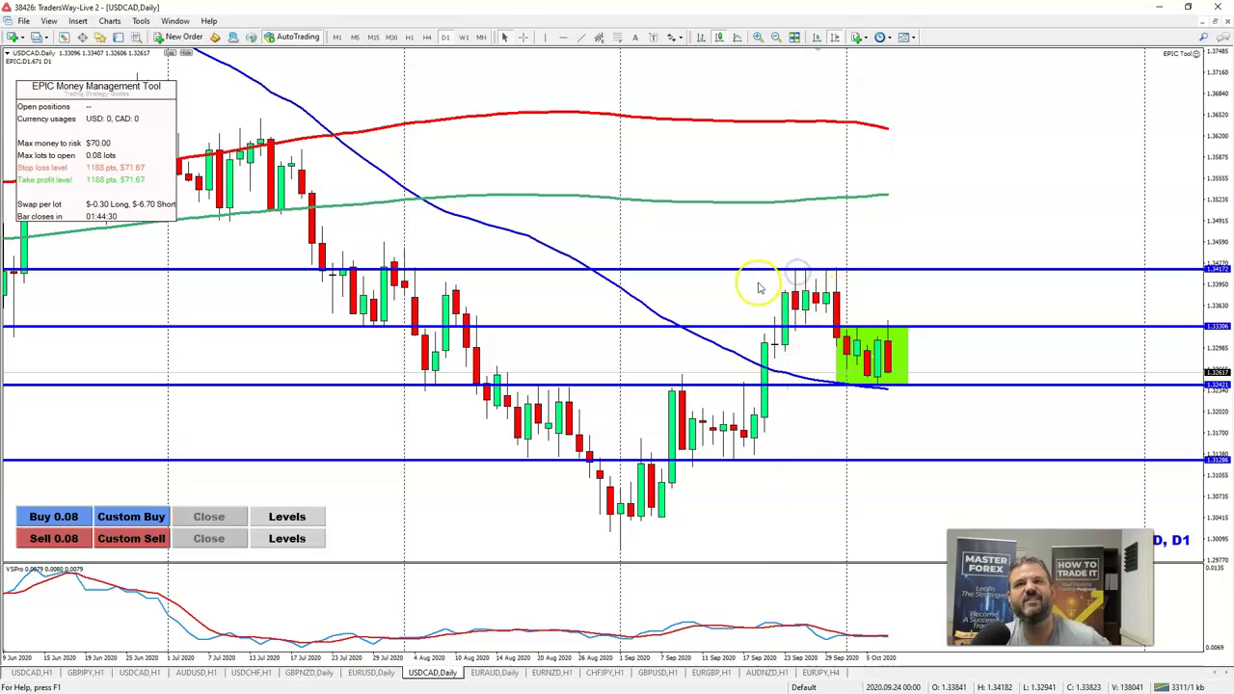
# - Measure the distance from the lower edge of the highlighted range down to the 1.31286 line
pyautogui.middleClick(888, 385)
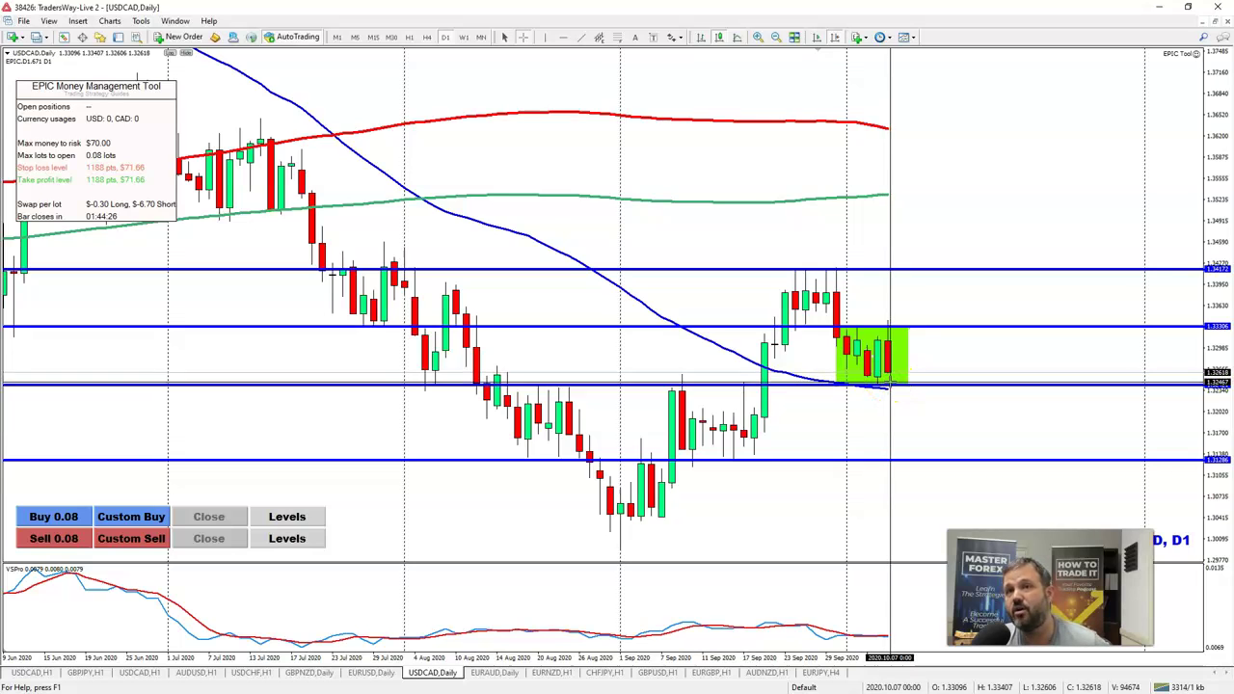
pyautogui.moveTo(885, 438); pyautogui.dragTo(894, 461)
pyautogui.click(907, 395)
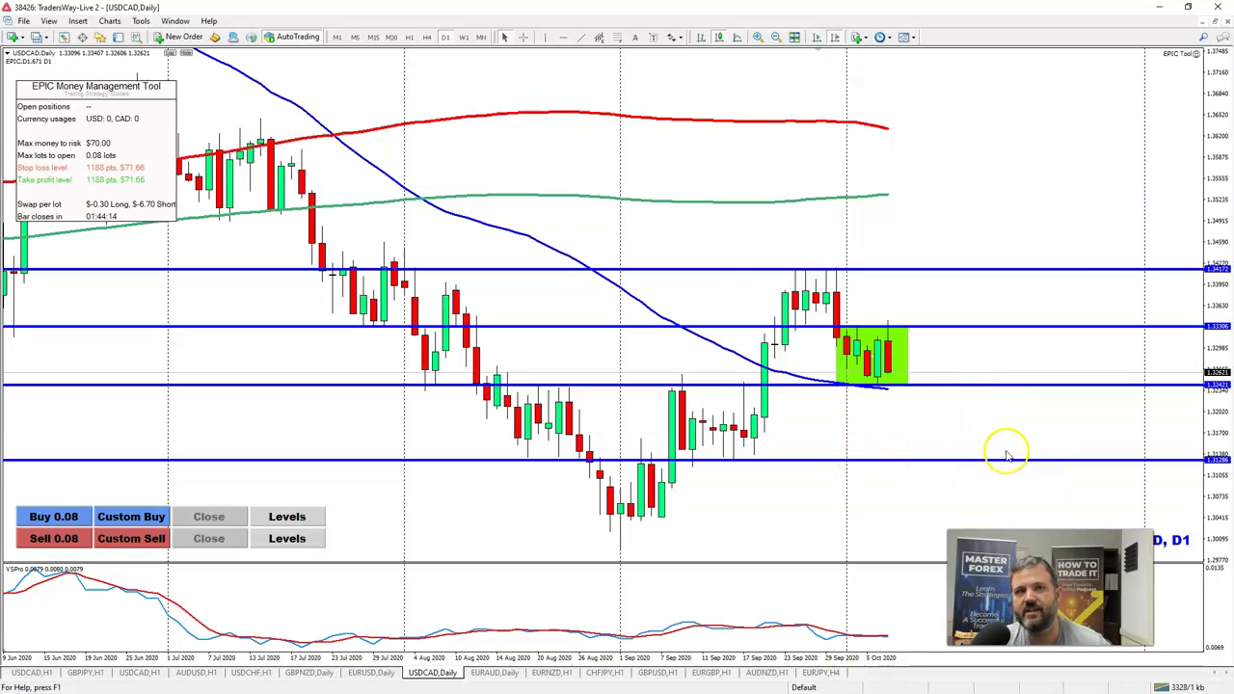
# - Add a horizontal line beneath the early September low on the daily USDCAD chart and move it to 1.30061
pyautogui.click(560, 40)
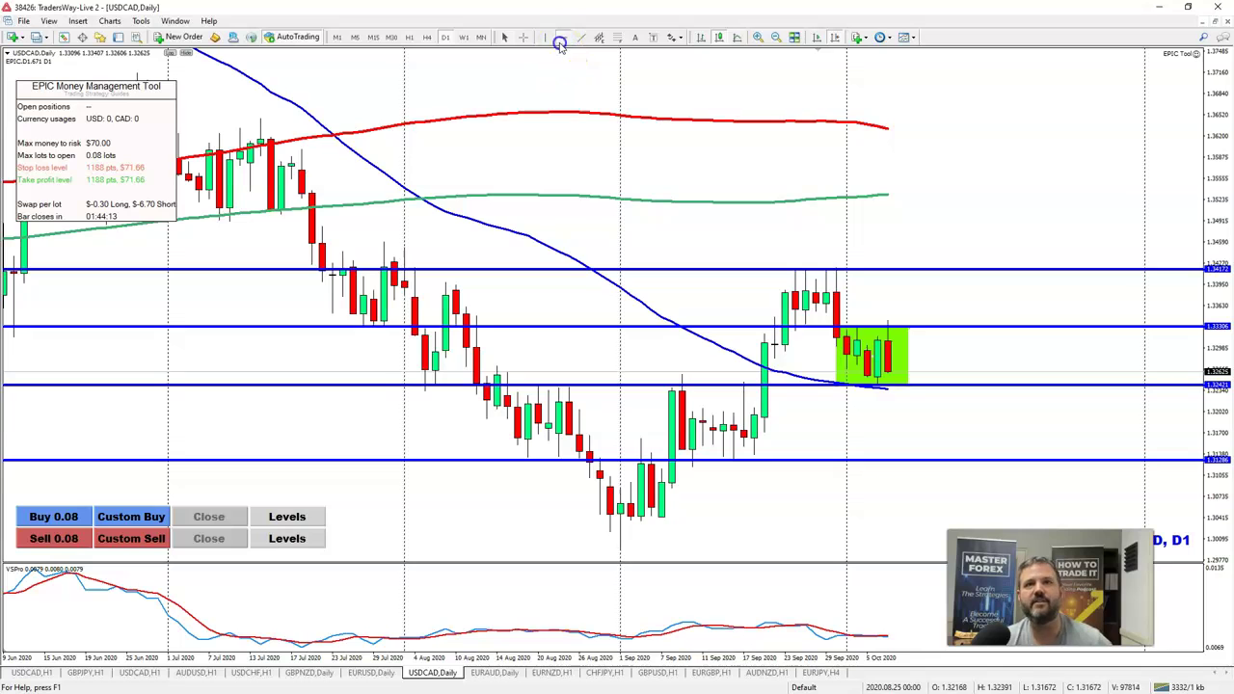
pyautogui.click(644, 548)
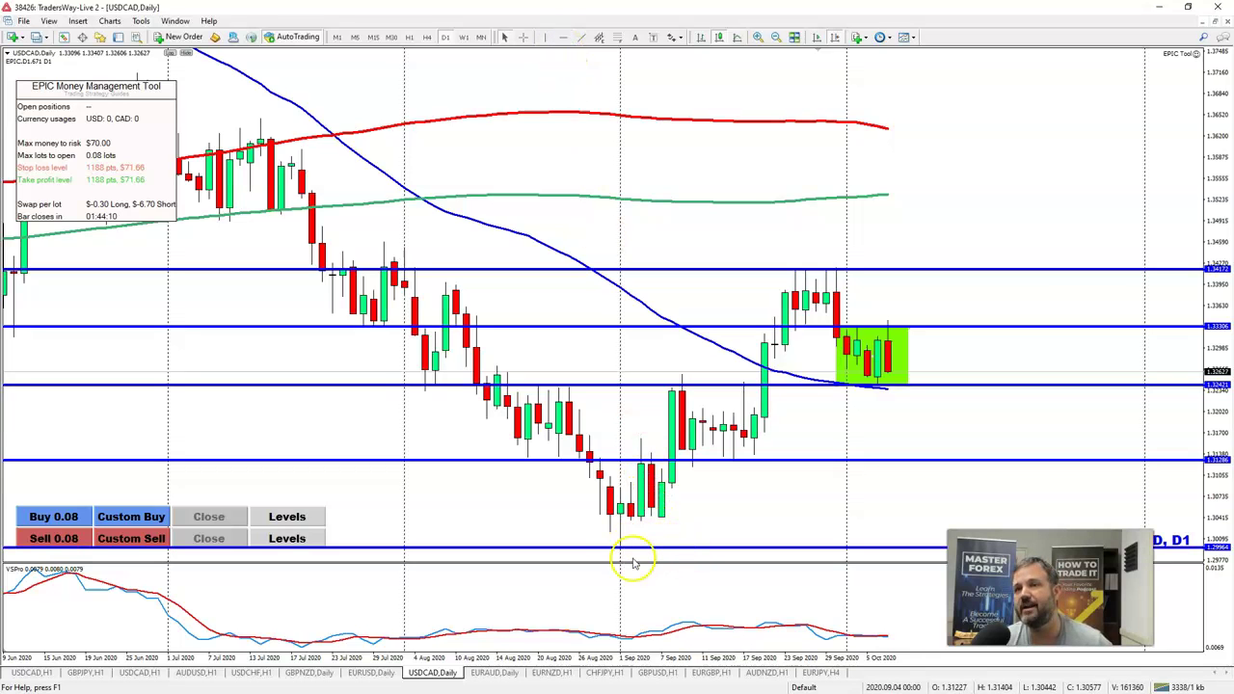
pyautogui.moveTo(669, 553); pyautogui.dragTo(671, 543)
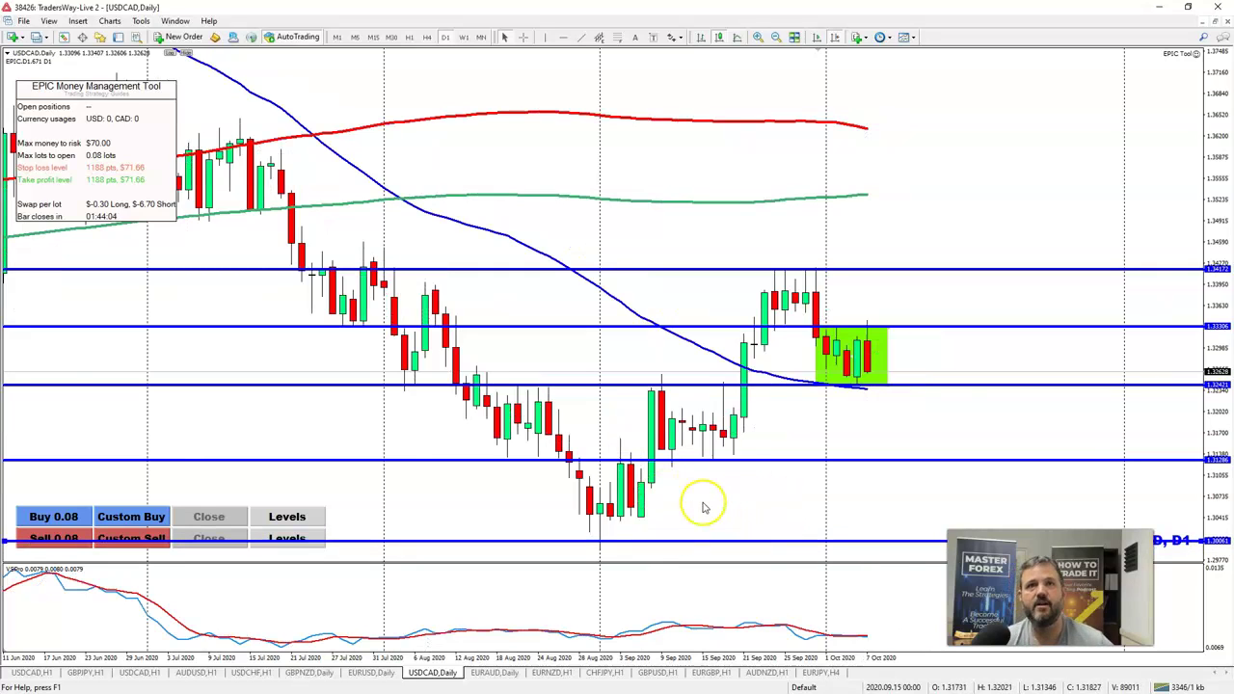
pyautogui.scroll(3, 703, 508)
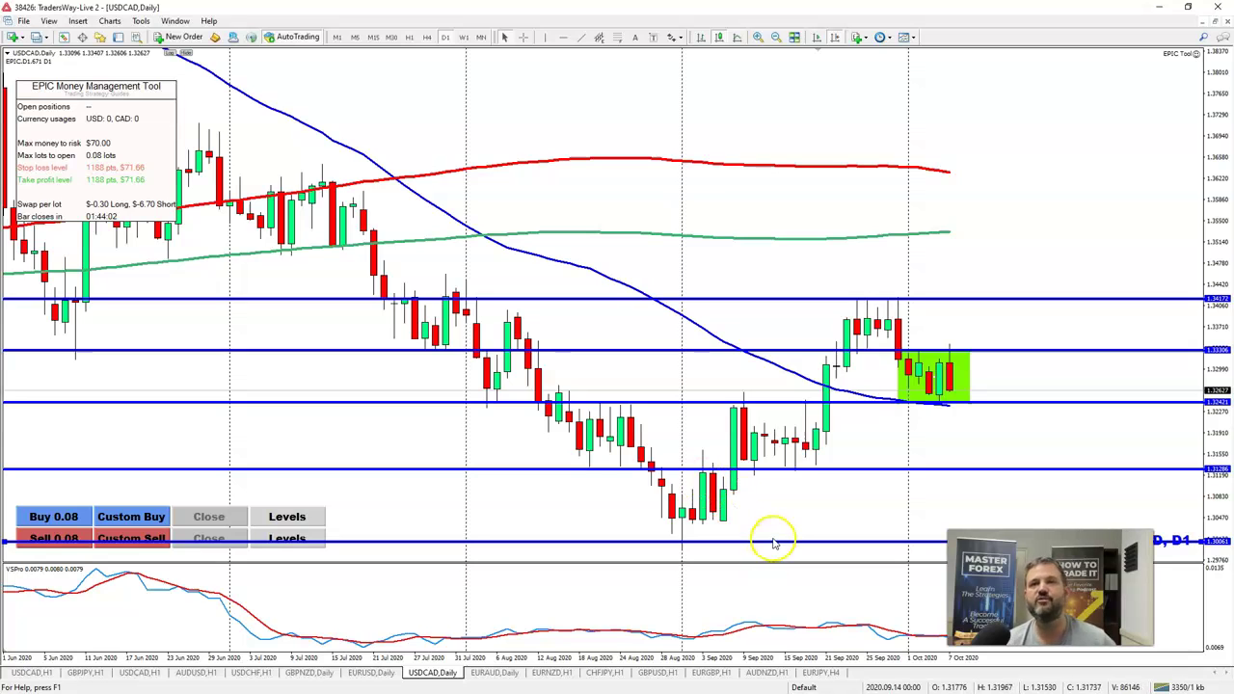
# - Return USDCAD to the one-hour timeframe, show the latest candles with chart shift, and compress the price scale
pyautogui.click(409, 37)
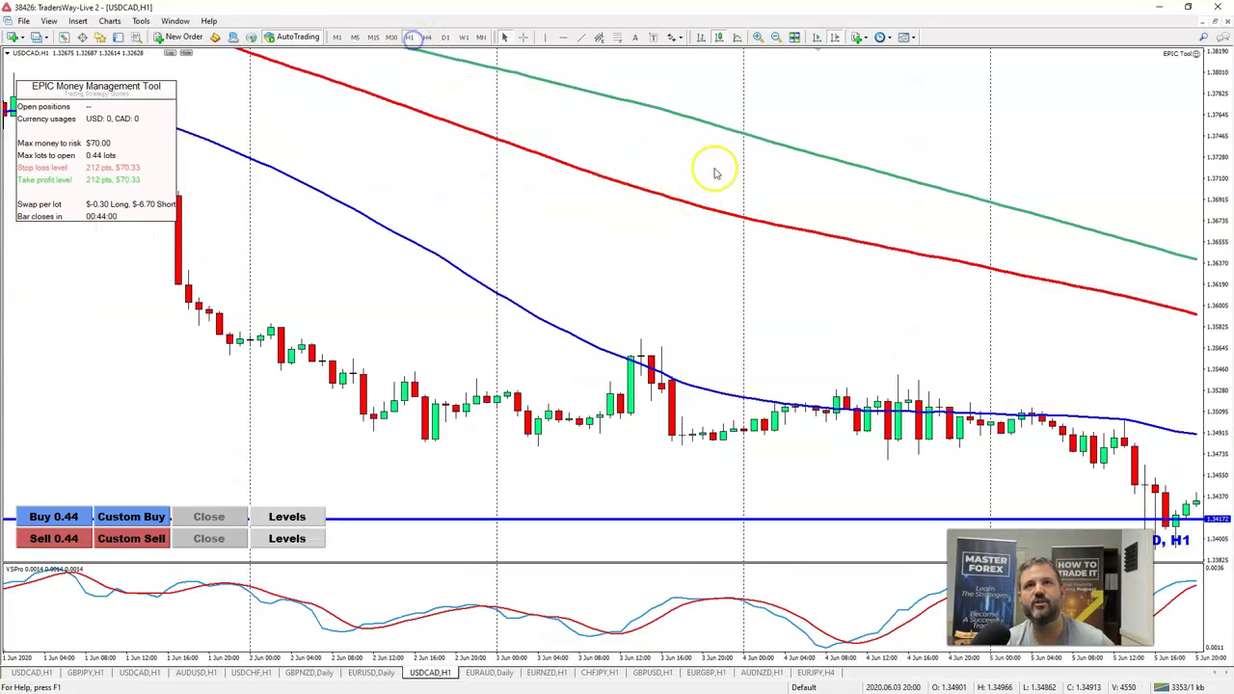
pyautogui.click(817, 37)
pyautogui.click(835, 37)
pyautogui.moveTo(1217, 171); pyautogui.dragTo(1229, 287)
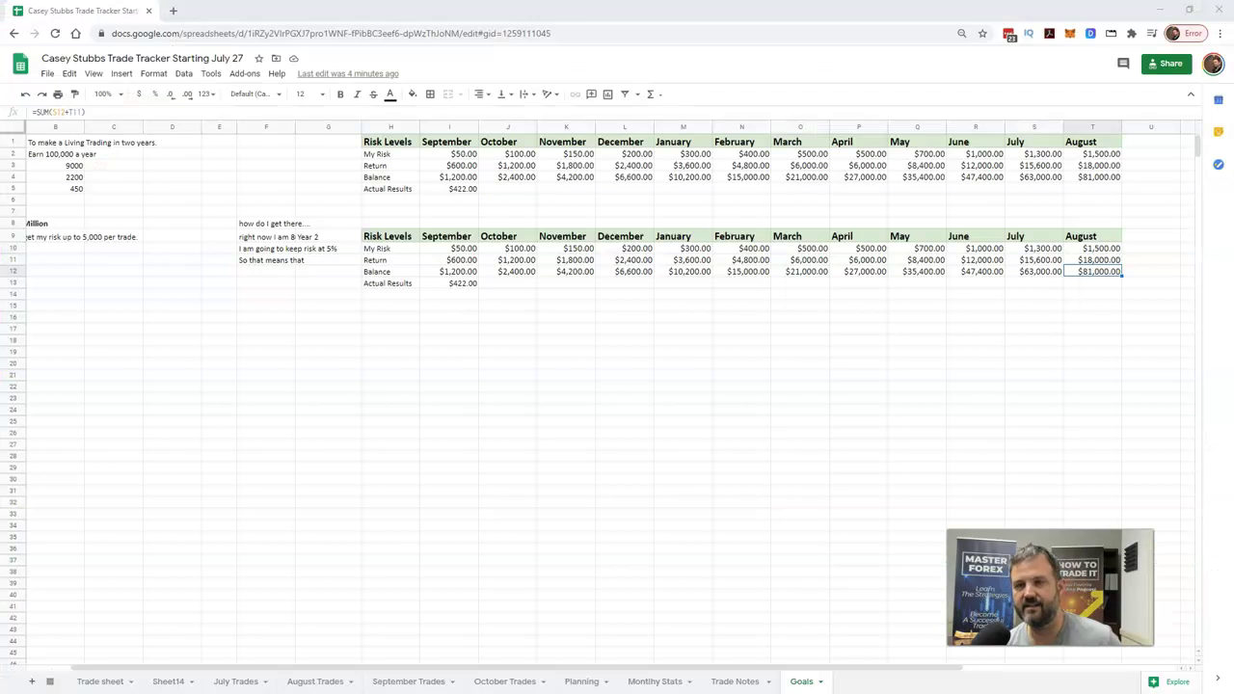
# - Check the first year's August balance in T4 of the Goals sheet and return to the USDCAD chart in MetaTrader
pyautogui.click(1094, 179)
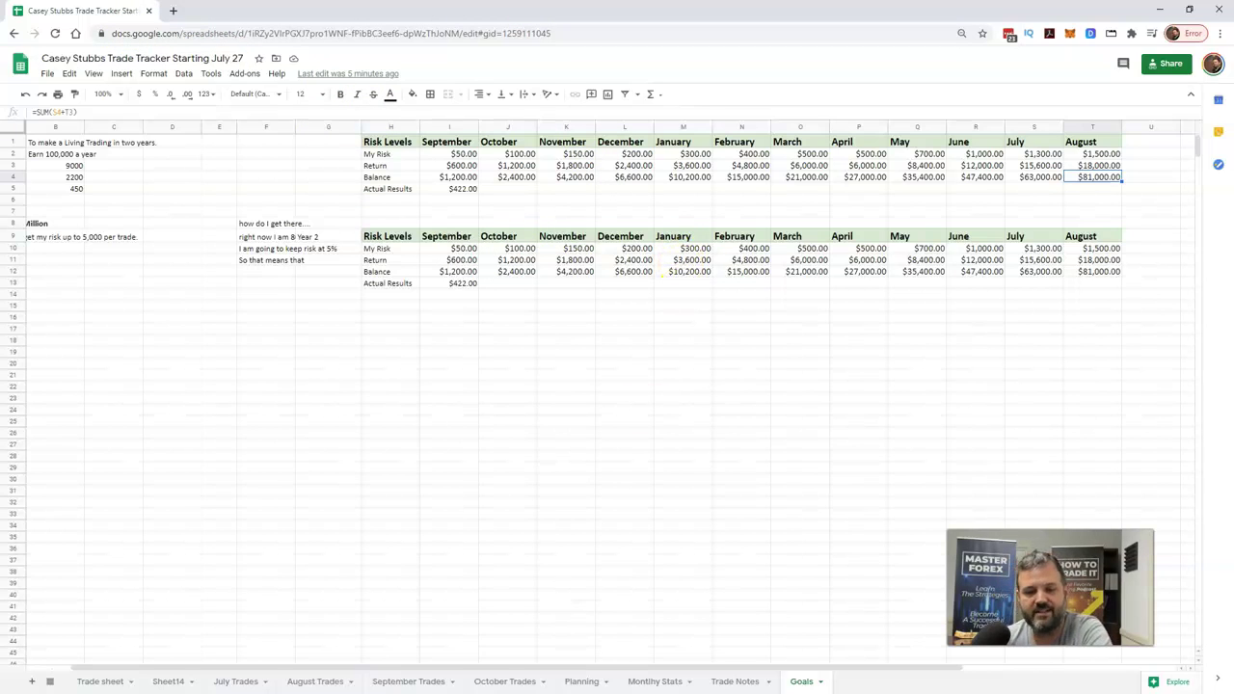
pyautogui.hotkey('alt', 'Tab')
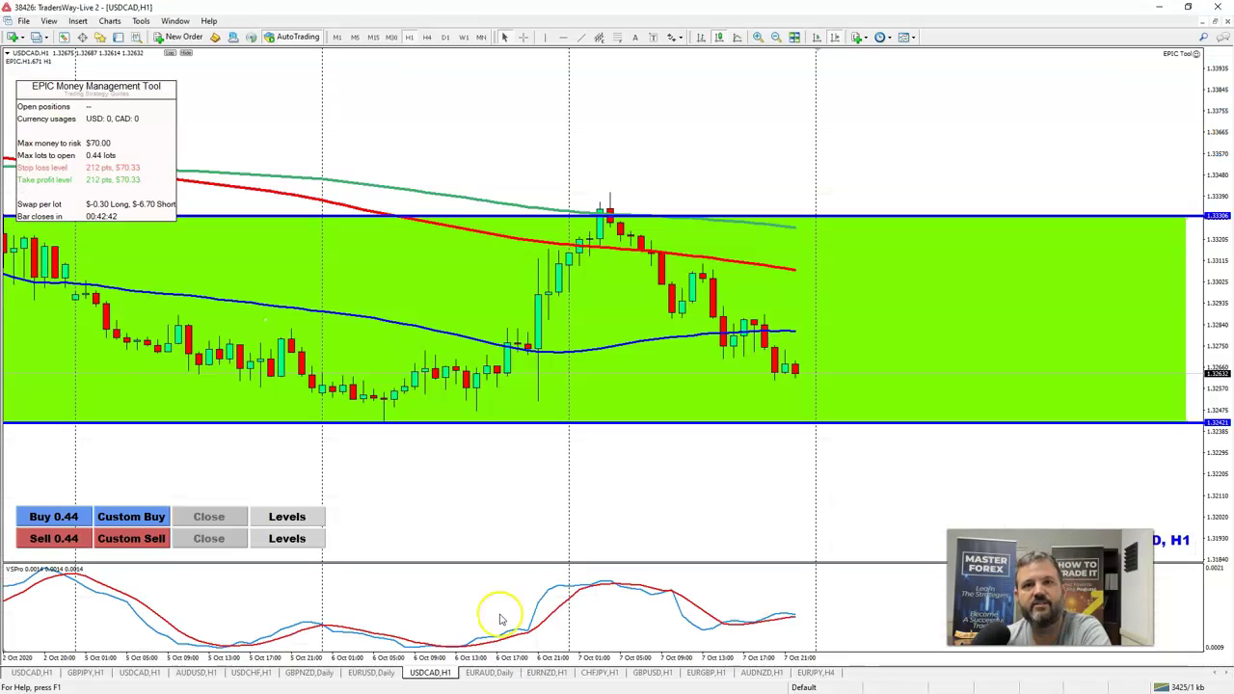
pyautogui.scroll(3, 653, 450)
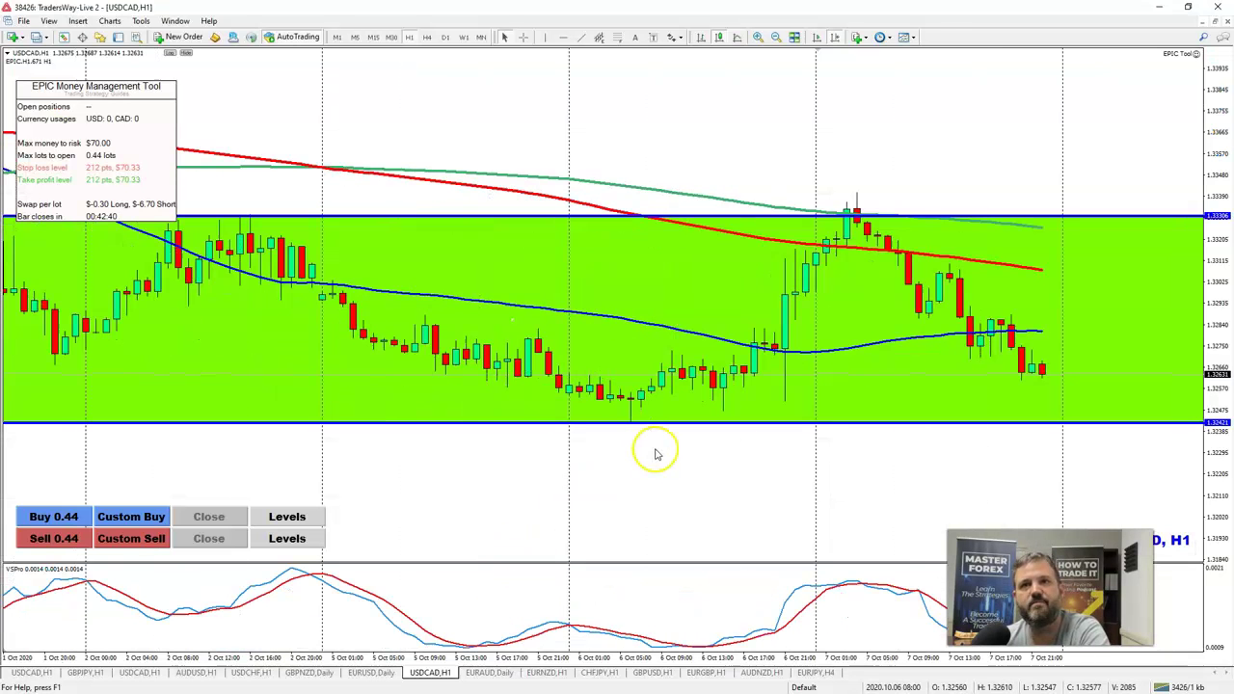
# - Open the EURUSD chart, set it to the one-hour timeframe and show the candles from 2 to 7 October
pyautogui.click(375, 673)
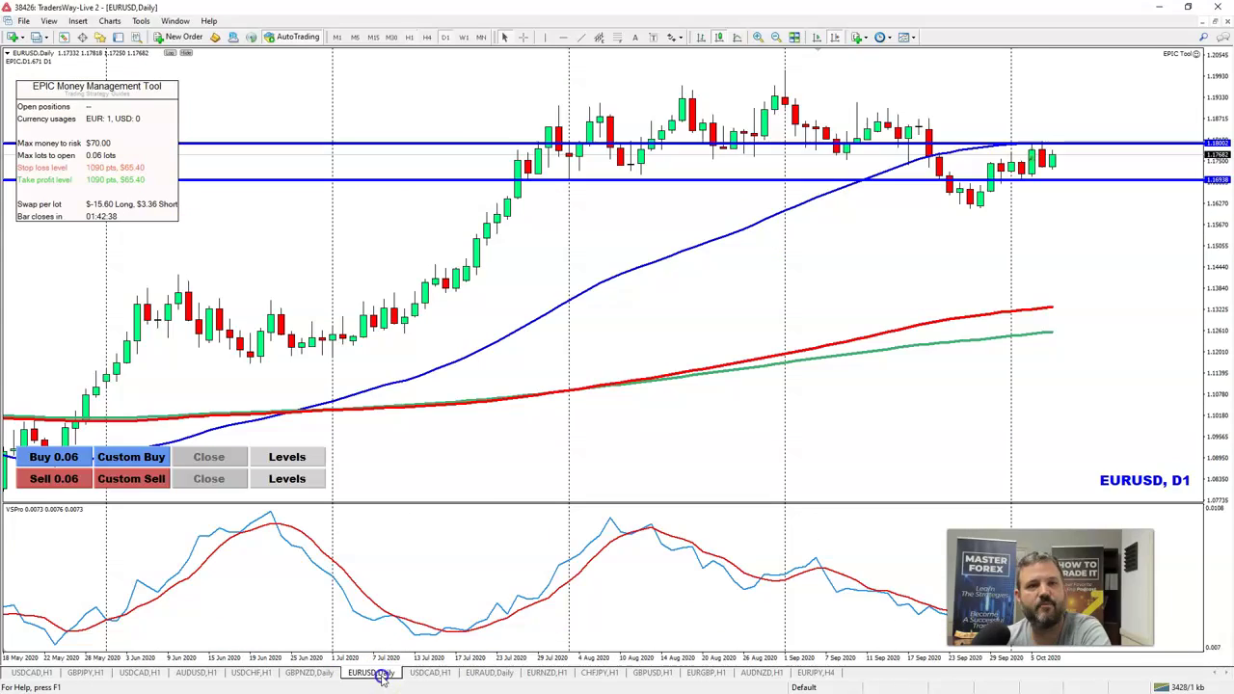
pyautogui.scroll(2, 637, 294)
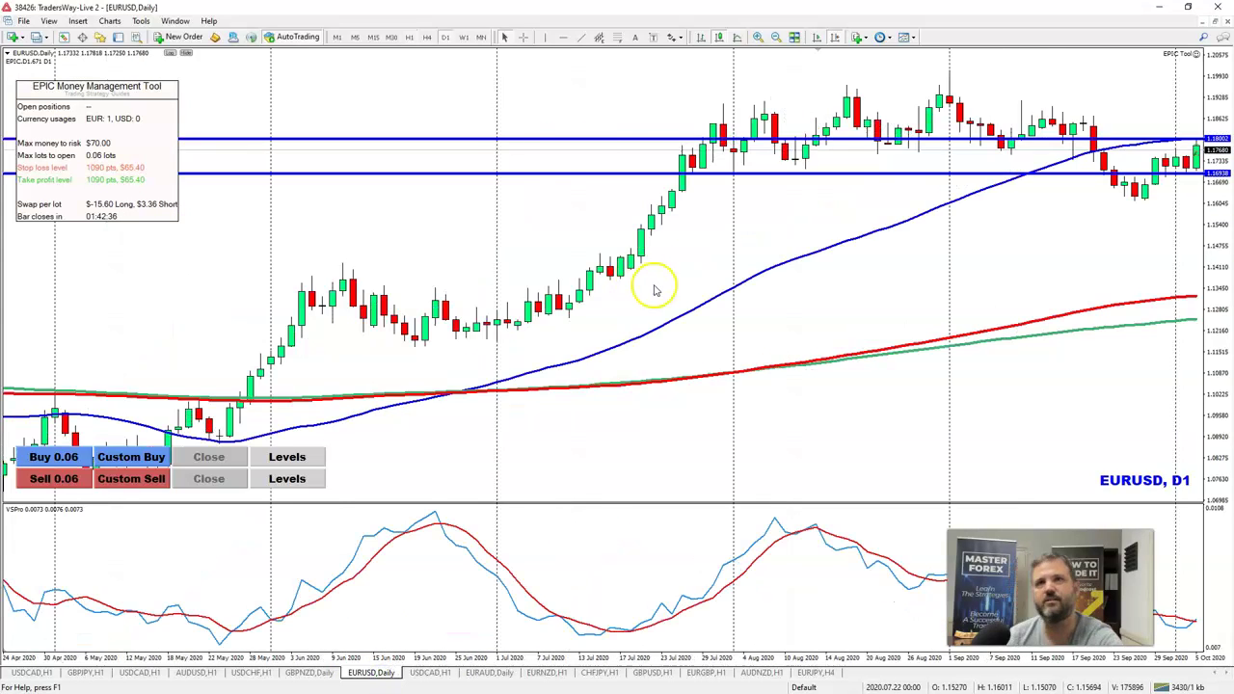
pyautogui.scroll(-2, 641, 289)
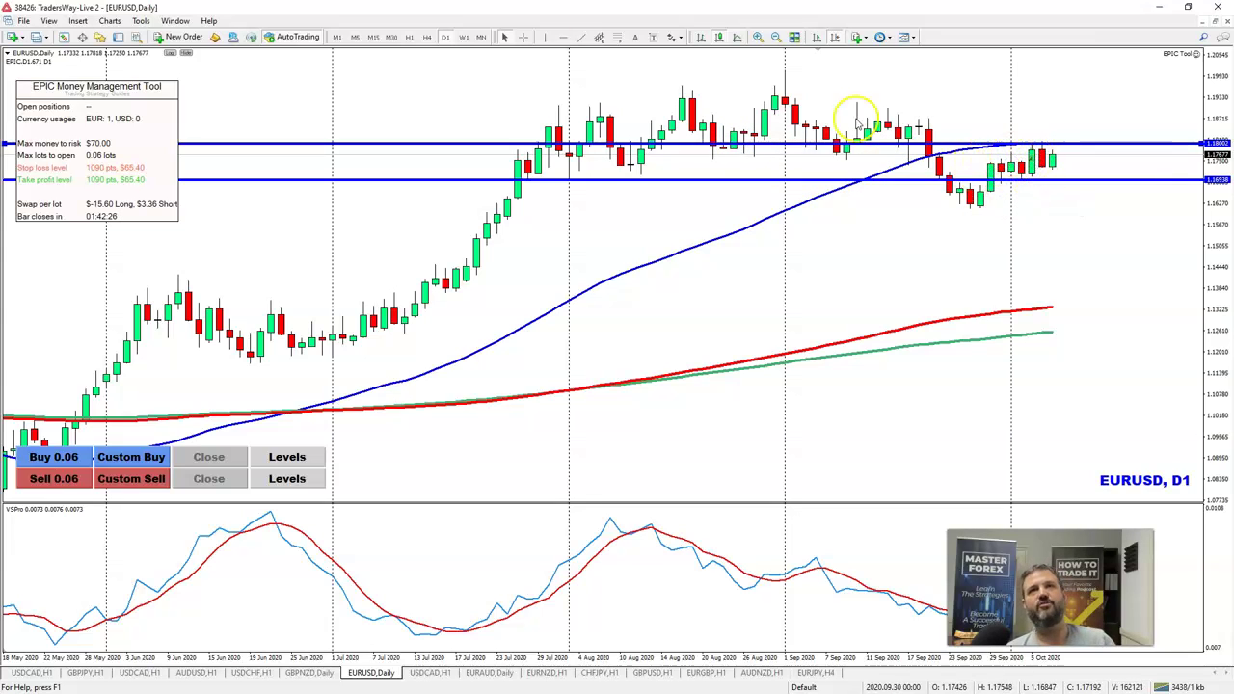
pyautogui.click(409, 37)
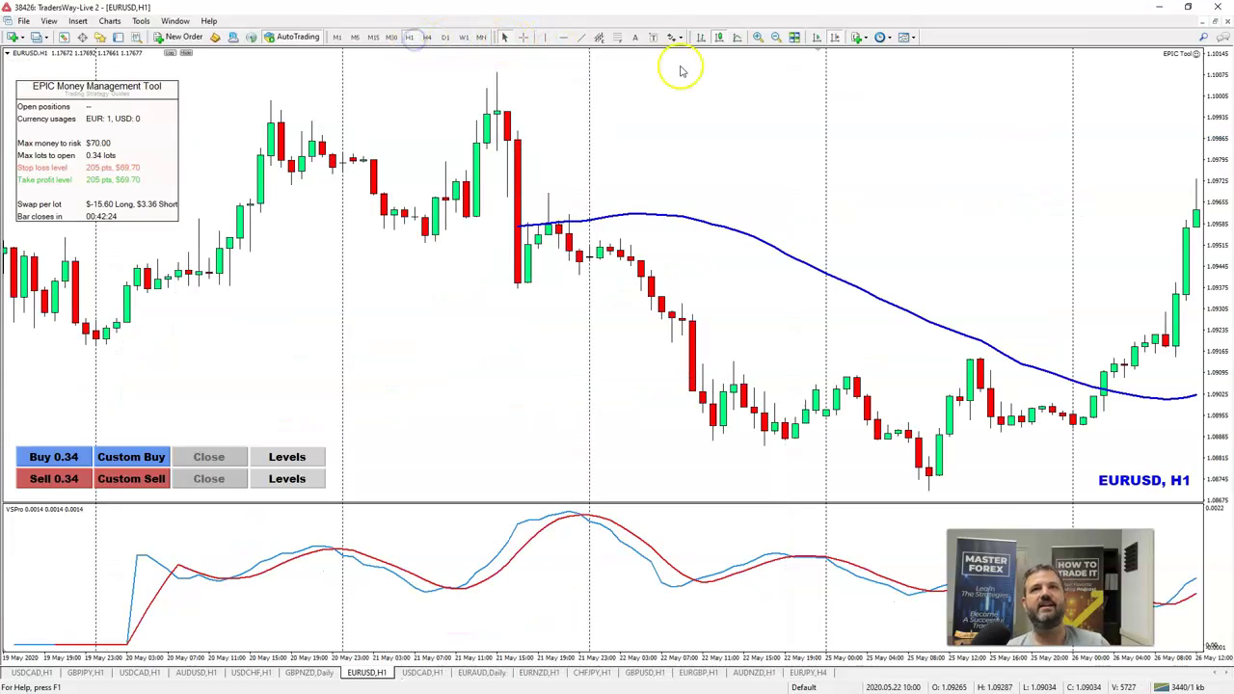
pyautogui.click(834, 37)
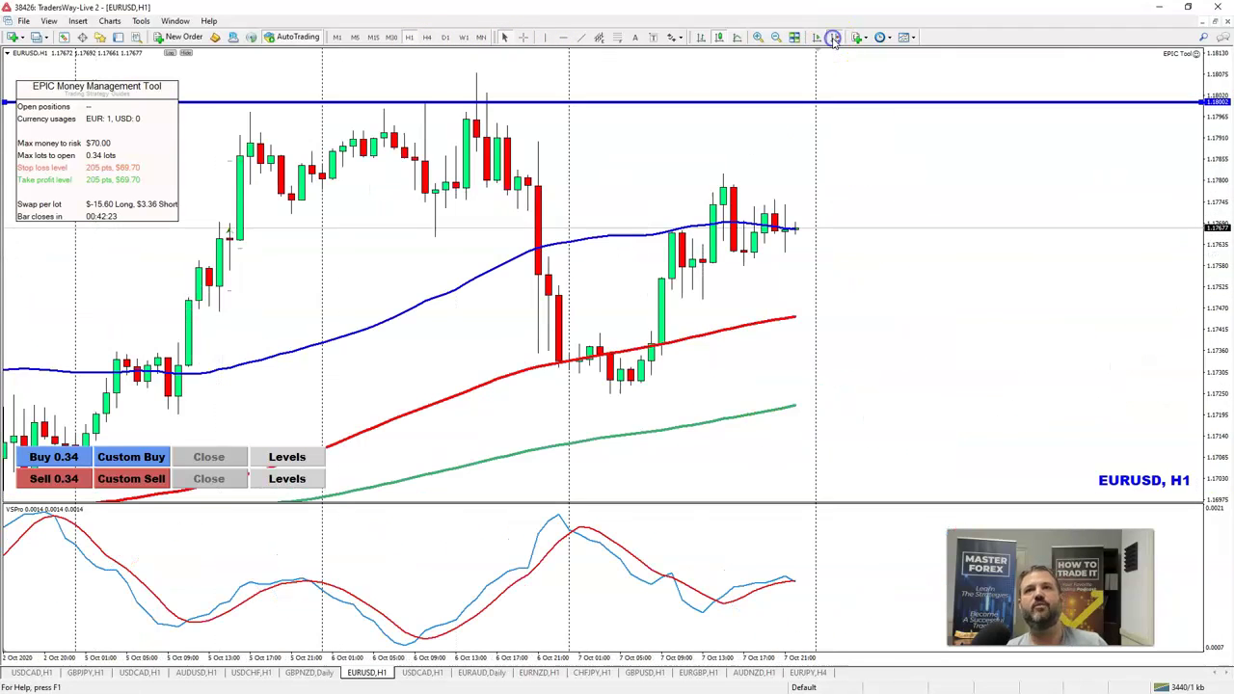
pyautogui.scroll(3, 744, 190)
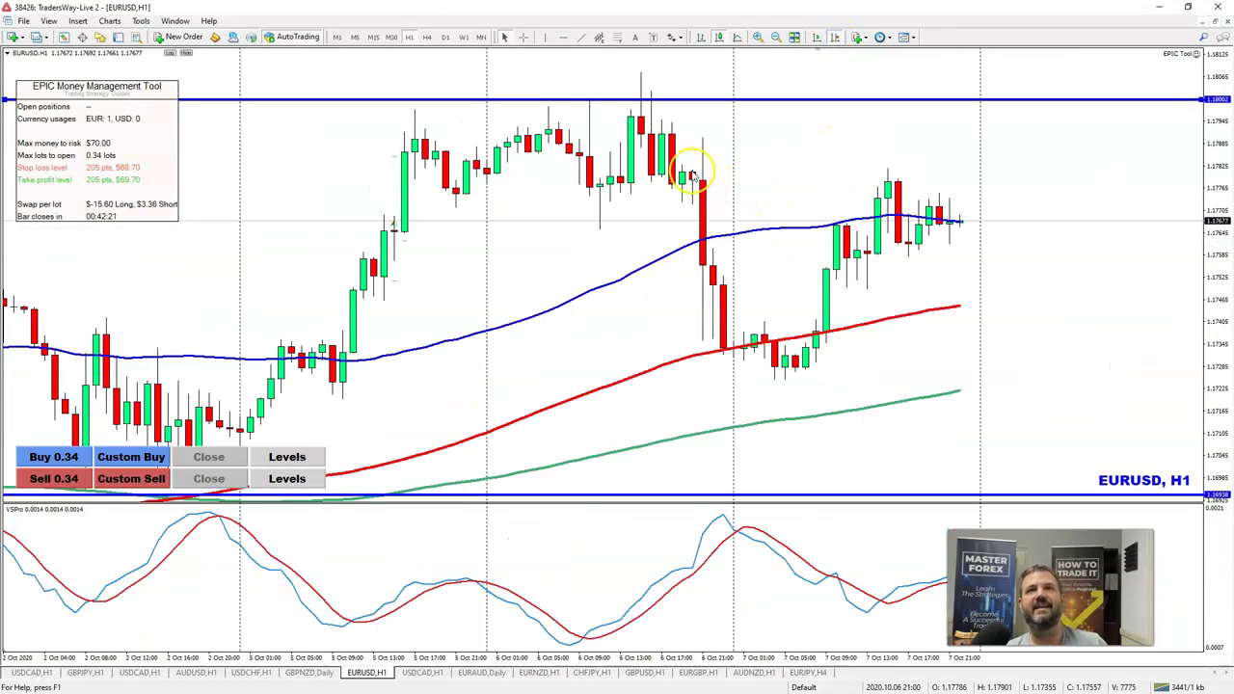
# - Measure the EURUSD decline from the 6 October high near 1.18002 down to the 7 October low
pyautogui.middleClick(642, 108)
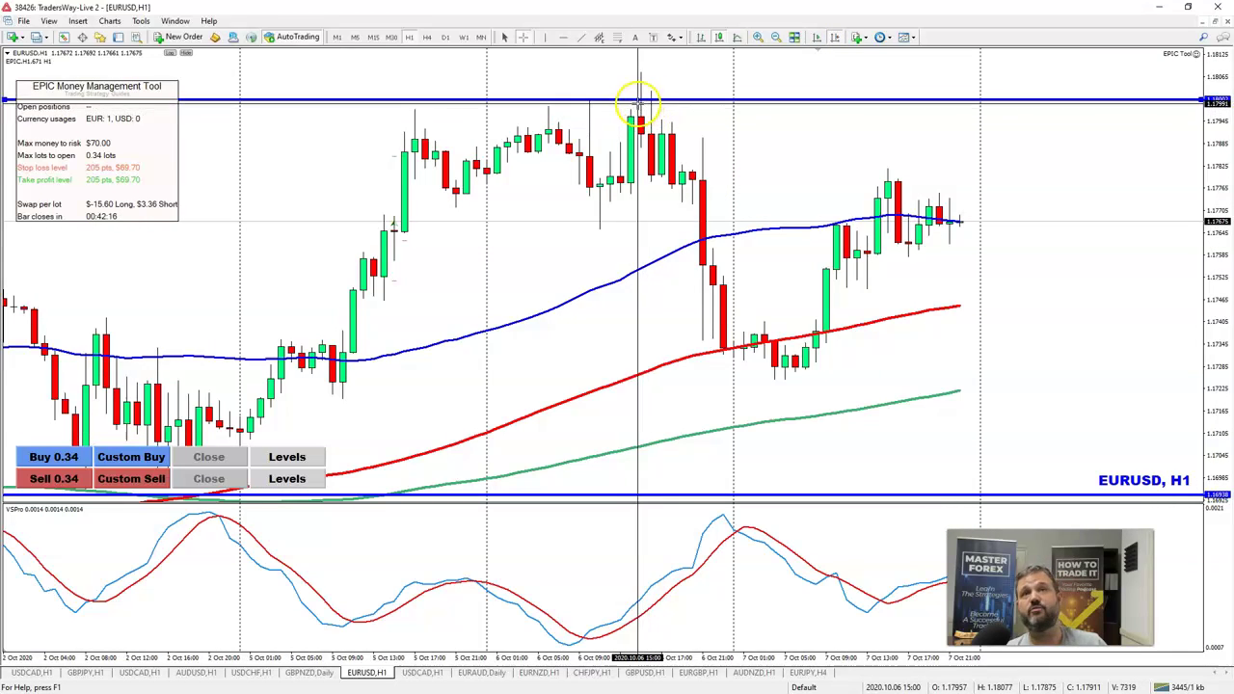
pyautogui.middleClick(644, 85)
pyautogui.middleClick(648, 135)
pyautogui.moveTo(648, 135); pyautogui.dragTo(776, 372)
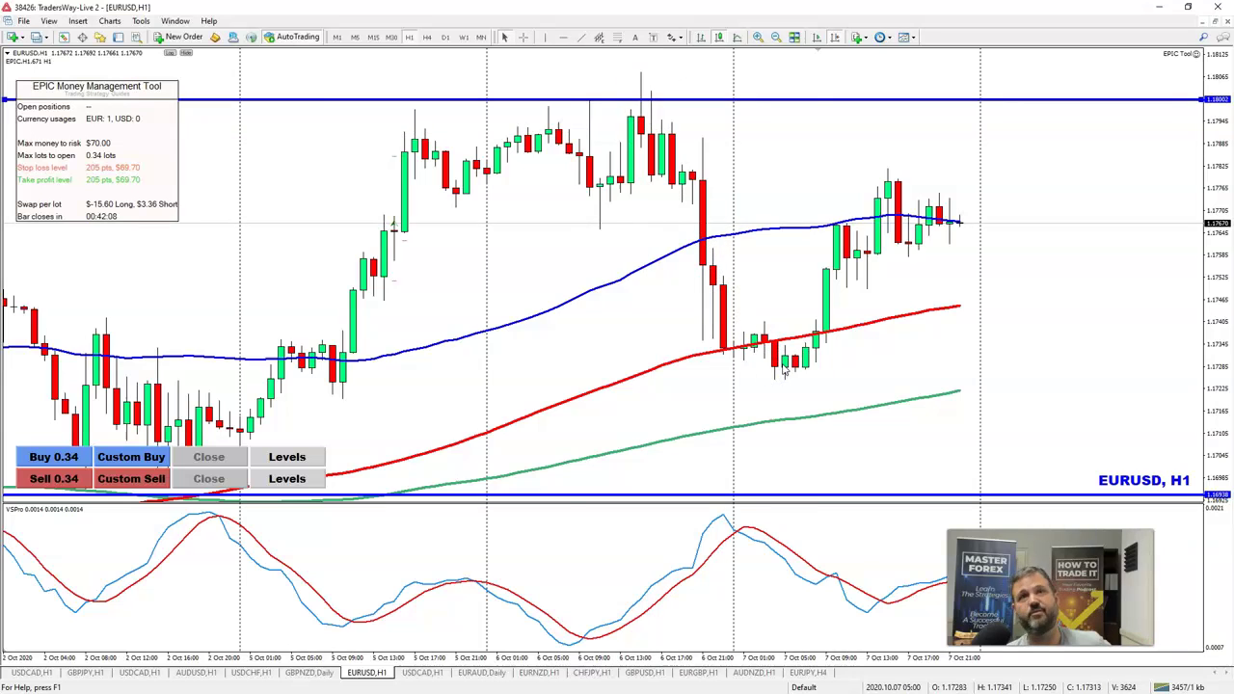
# - Bring the earlier October candles into view and measure the upper part of the 5 October EURUSD rally
pyautogui.scroll(2, 784, 371)
pyautogui.scroll(3, 497, 239)
pyautogui.middleClick(502, 237)
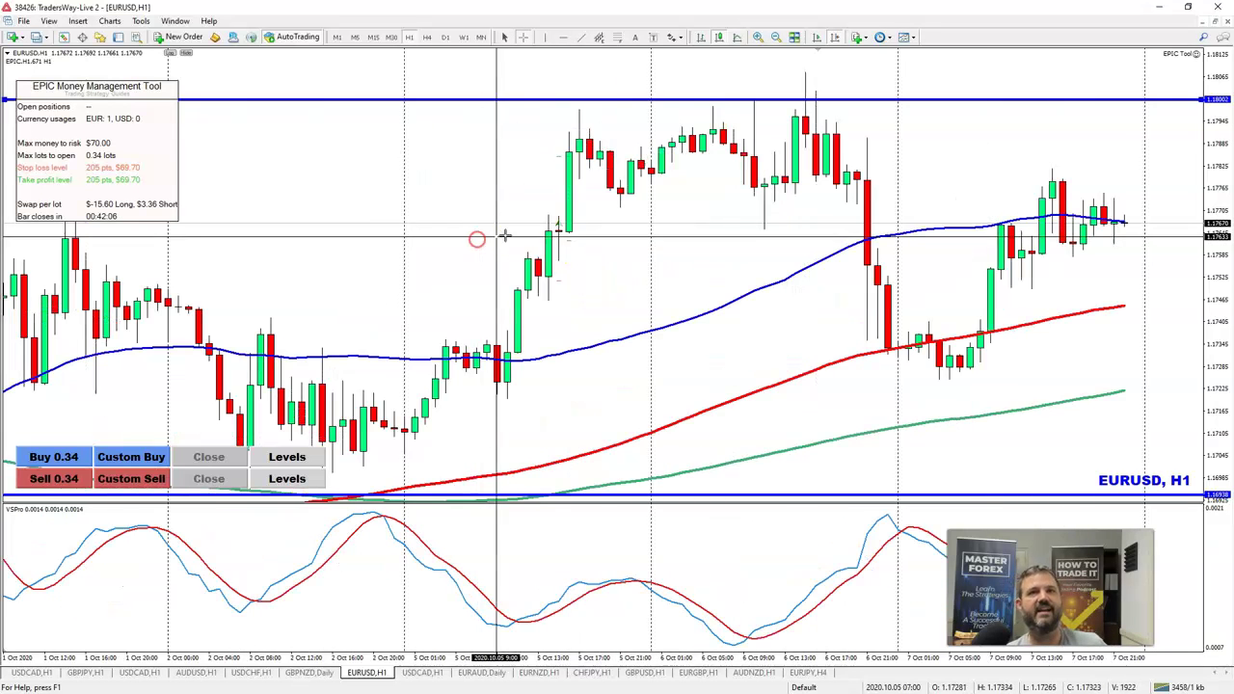
pyautogui.moveTo(555, 228); pyautogui.dragTo(576, 122)
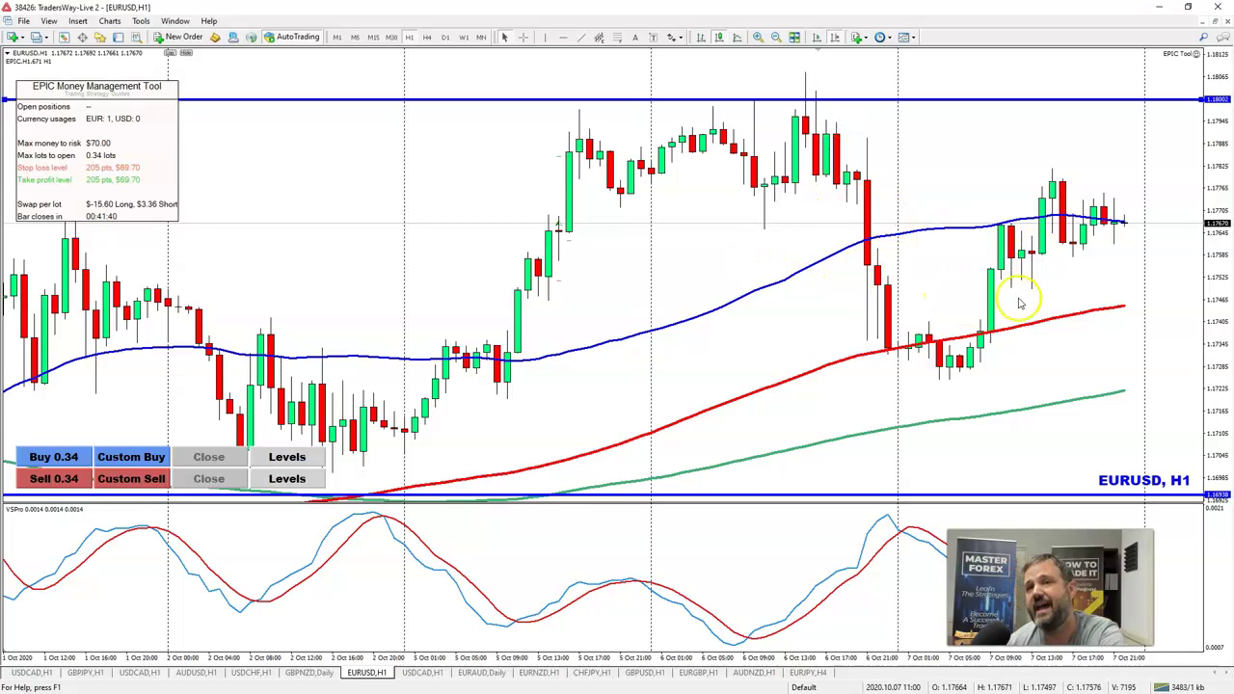
# - Draw a horizontal rectangle just below the 1.18002 line on the EURUSD chart, past the latest candles
pyautogui.scroll(-3, 1061, 350)
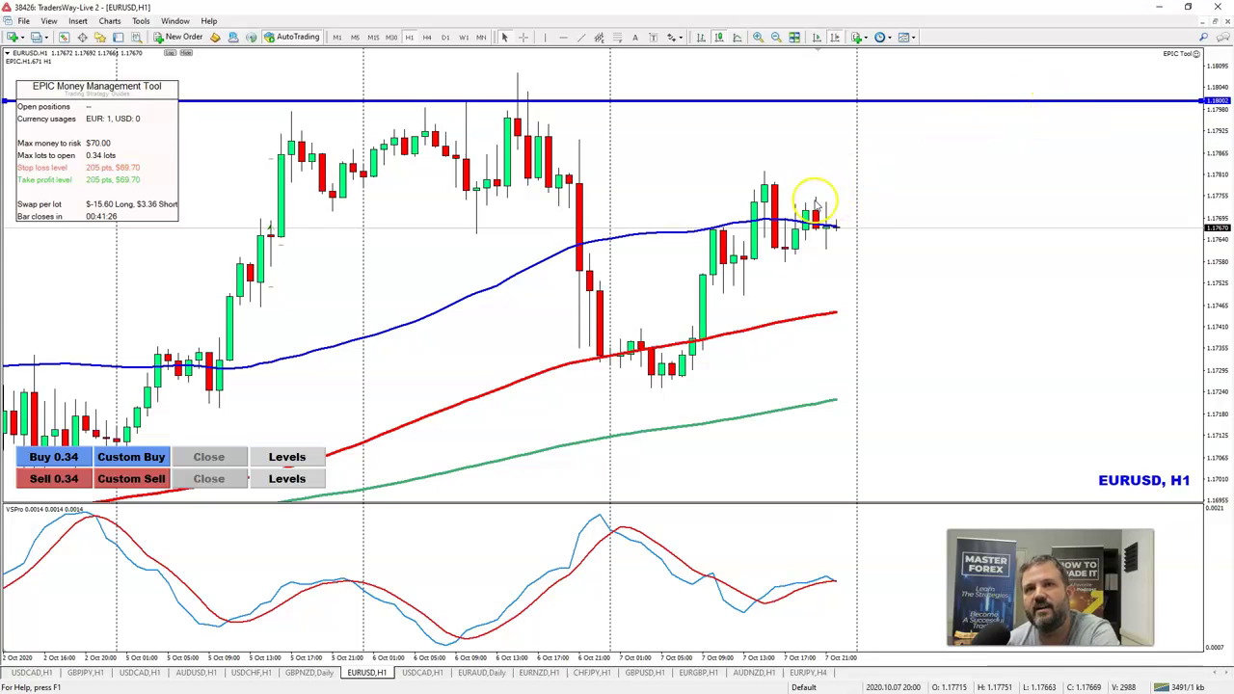
pyautogui.moveTo(1217, 248); pyautogui.dragTo(1221, 274)
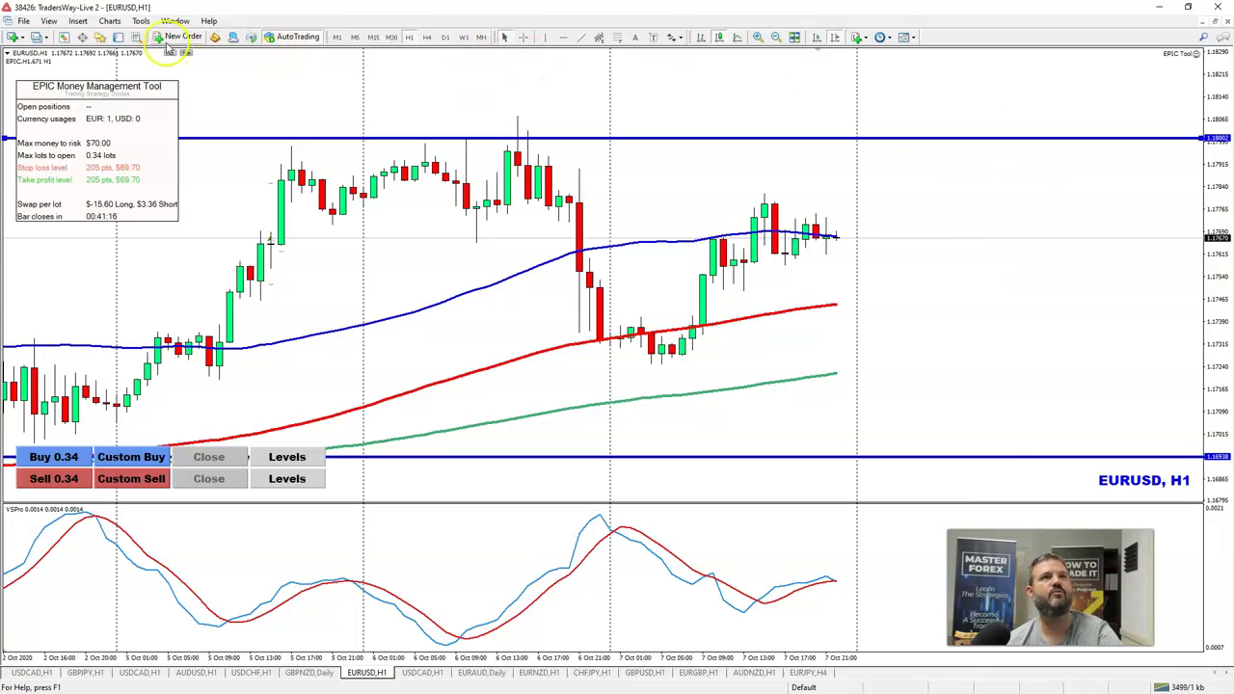
pyautogui.click(77, 20)
pyautogui.moveTo(103, 40)
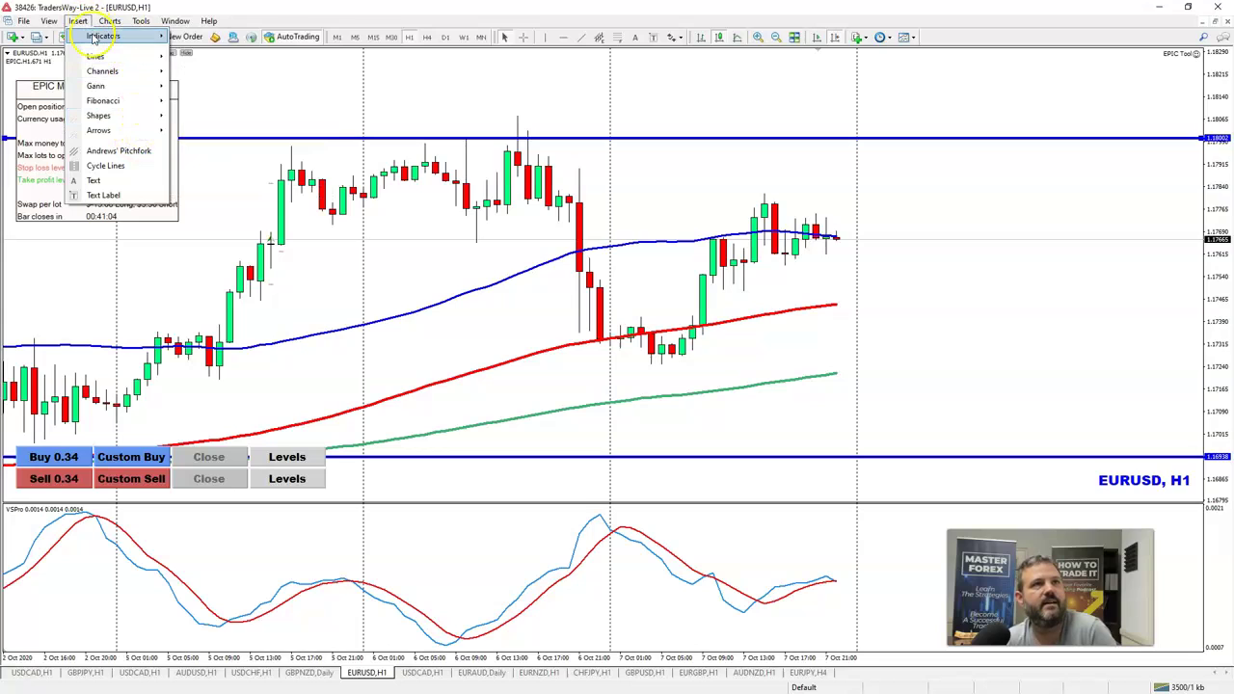
pyautogui.moveTo(115, 36)
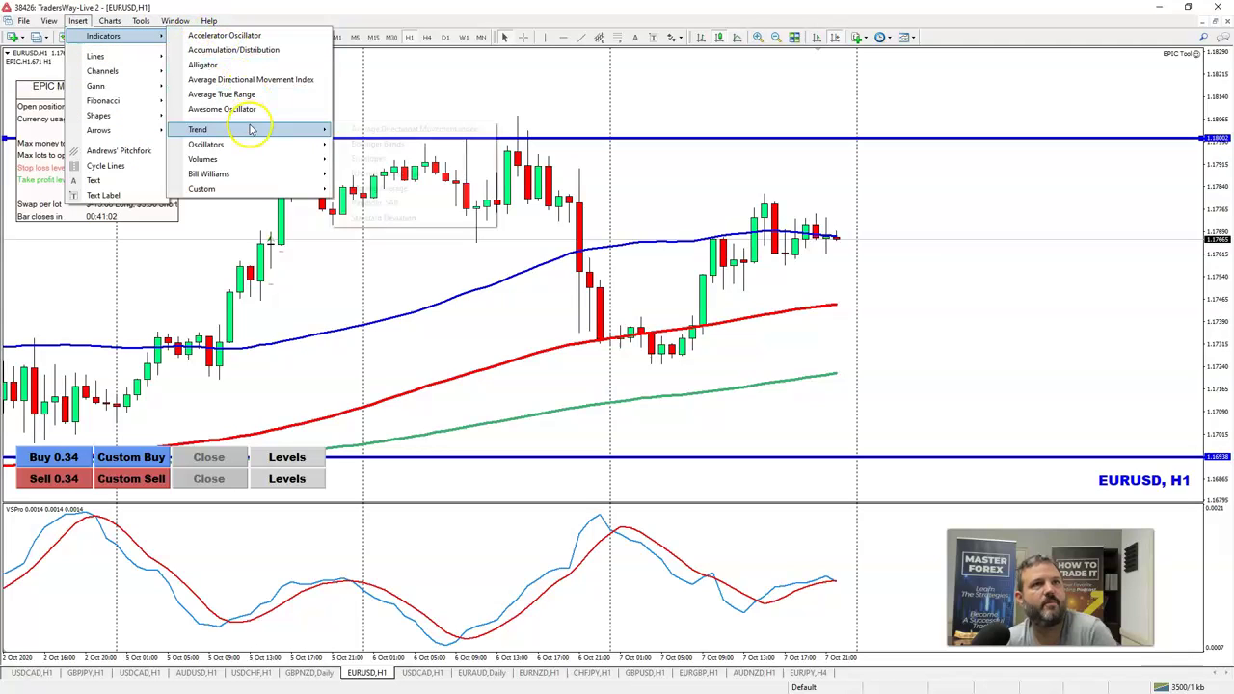
pyautogui.moveTo(121, 116)
pyautogui.click(203, 115)
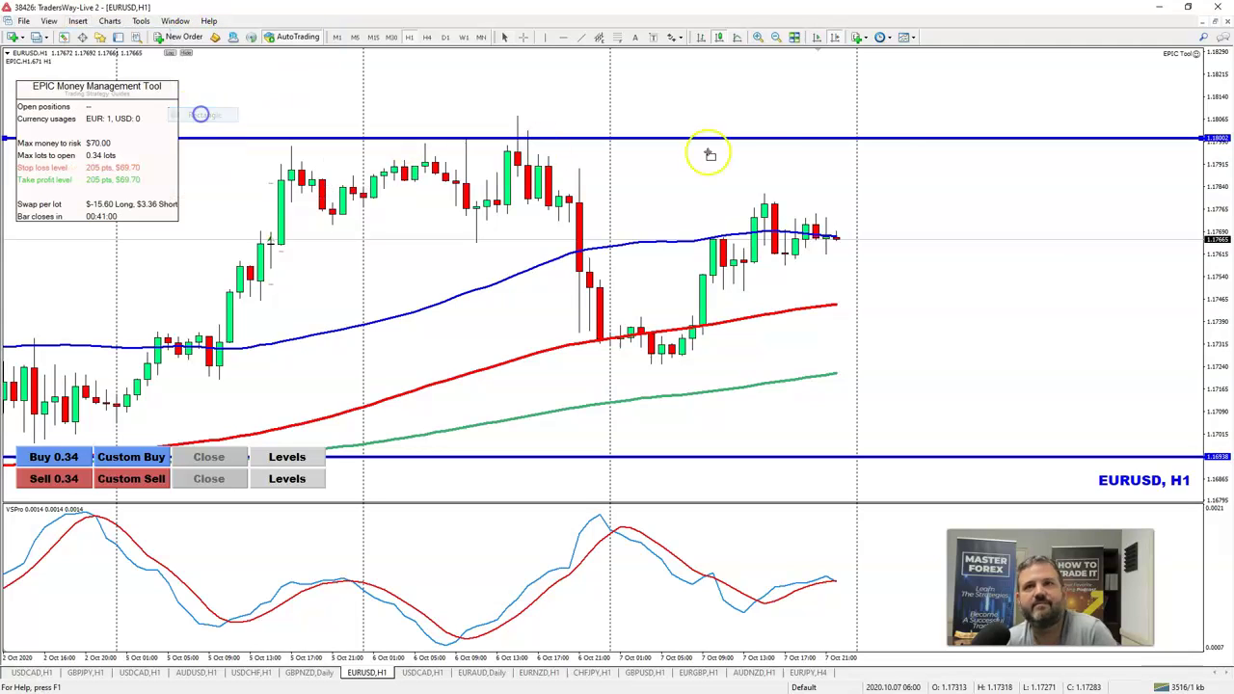
pyautogui.moveTo(908, 142); pyautogui.dragTo(1184, 166)
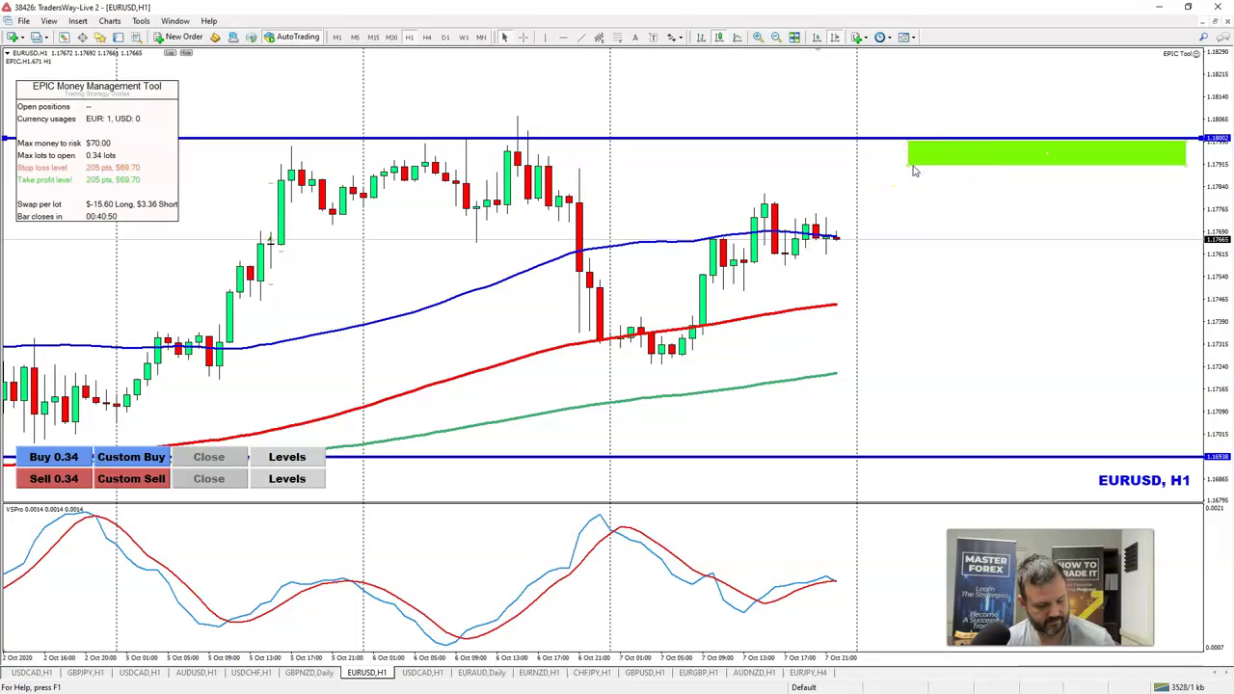
# - Draw a second rectangle just above the 1.16938 line and extend it back towards the latest candles
pyautogui.click(915, 195)
pyautogui.click(948, 190)
pyautogui.click(77, 21)
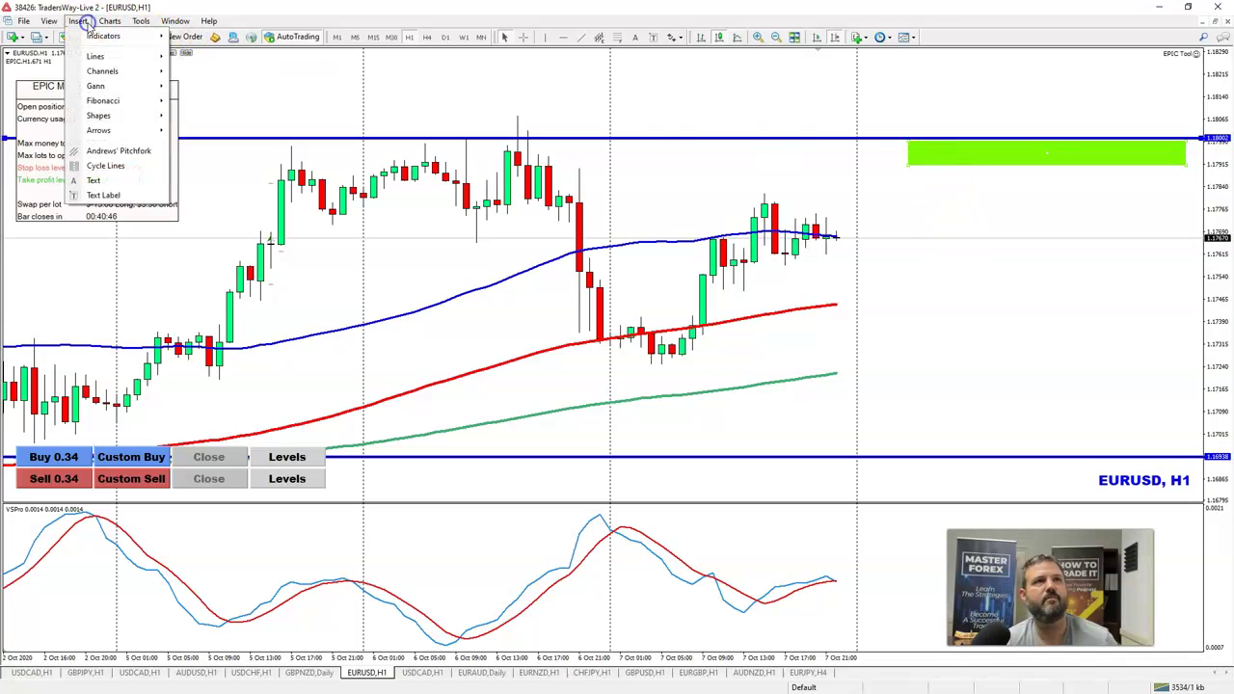
pyautogui.click(104, 43)
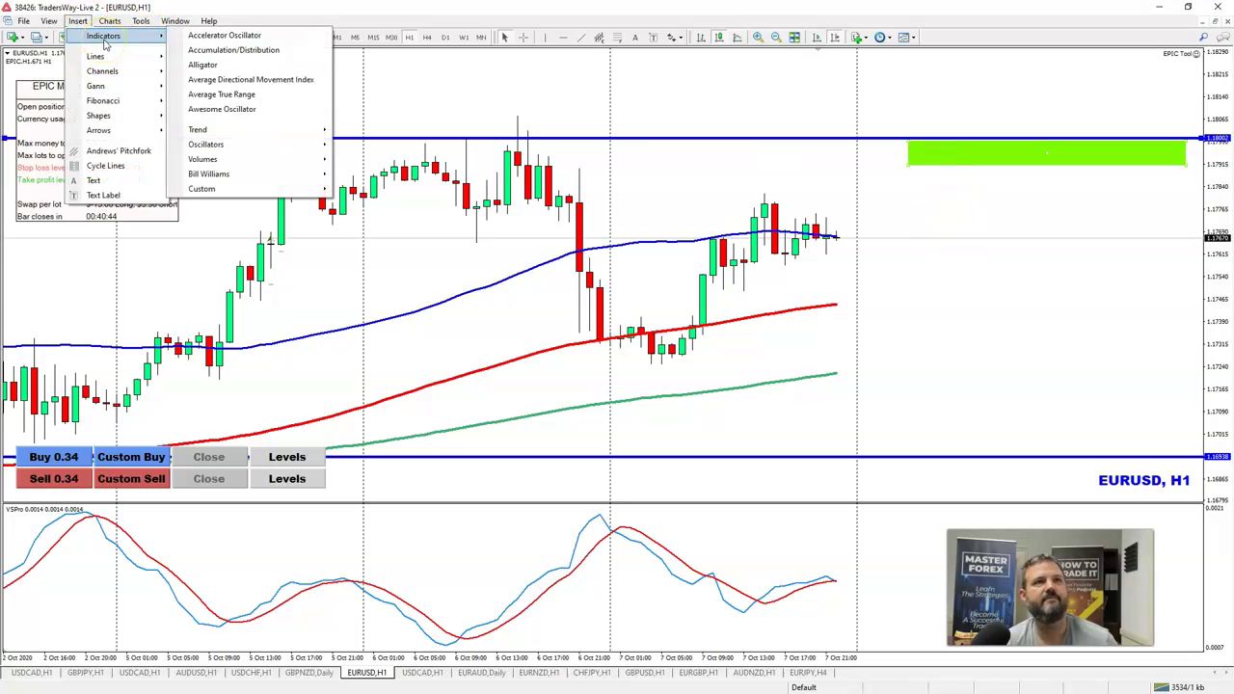
pyautogui.moveTo(111, 115)
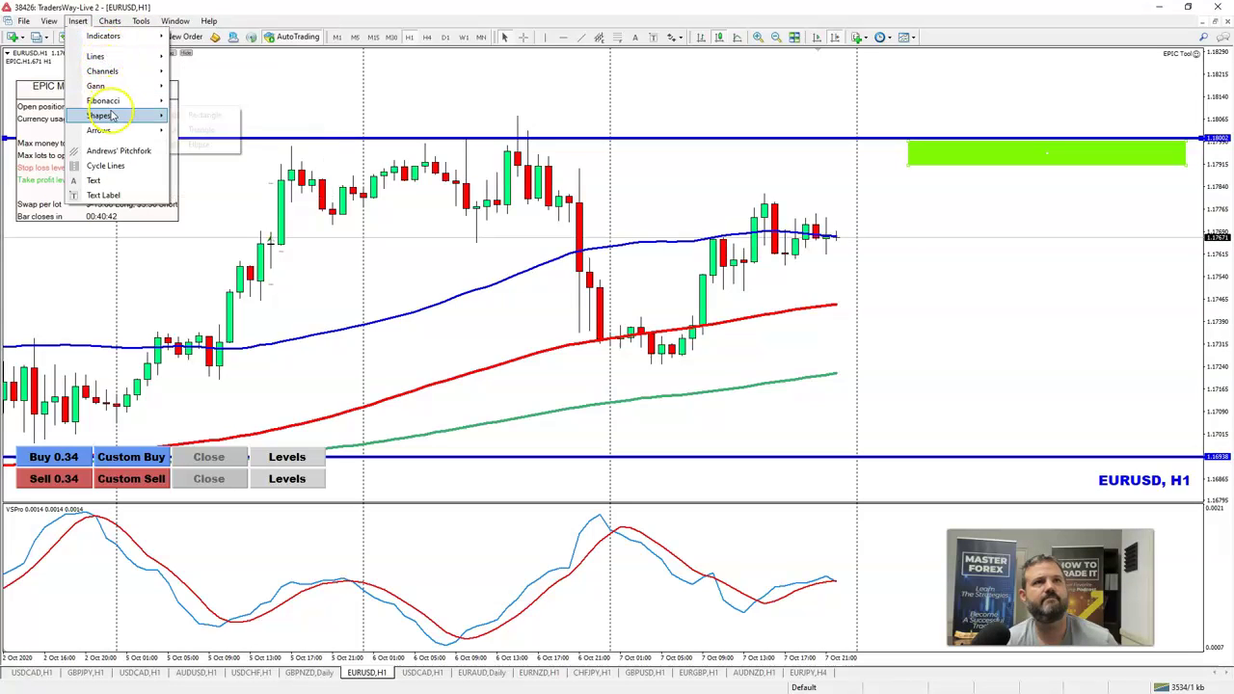
pyautogui.click(204, 115)
pyautogui.moveTo(990, 410); pyautogui.dragTo(1203, 454)
pyautogui.moveTo(993, 412); pyautogui.dragTo(893, 433)
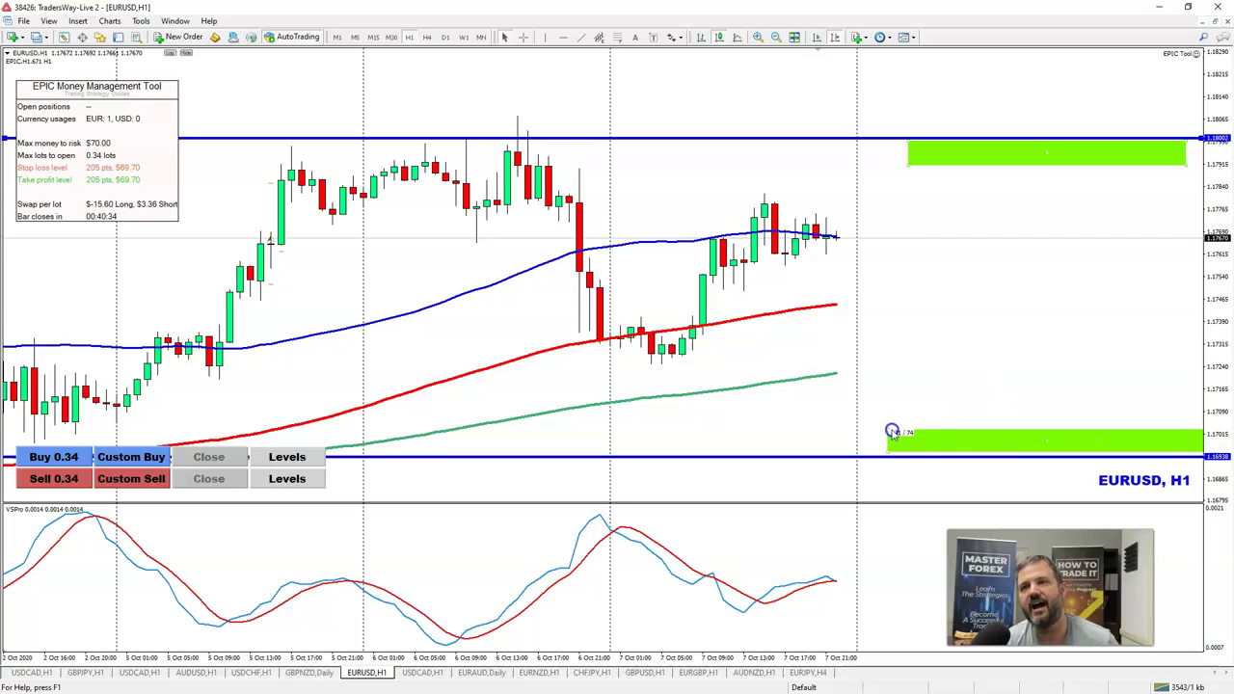
pyautogui.click(954, 276)
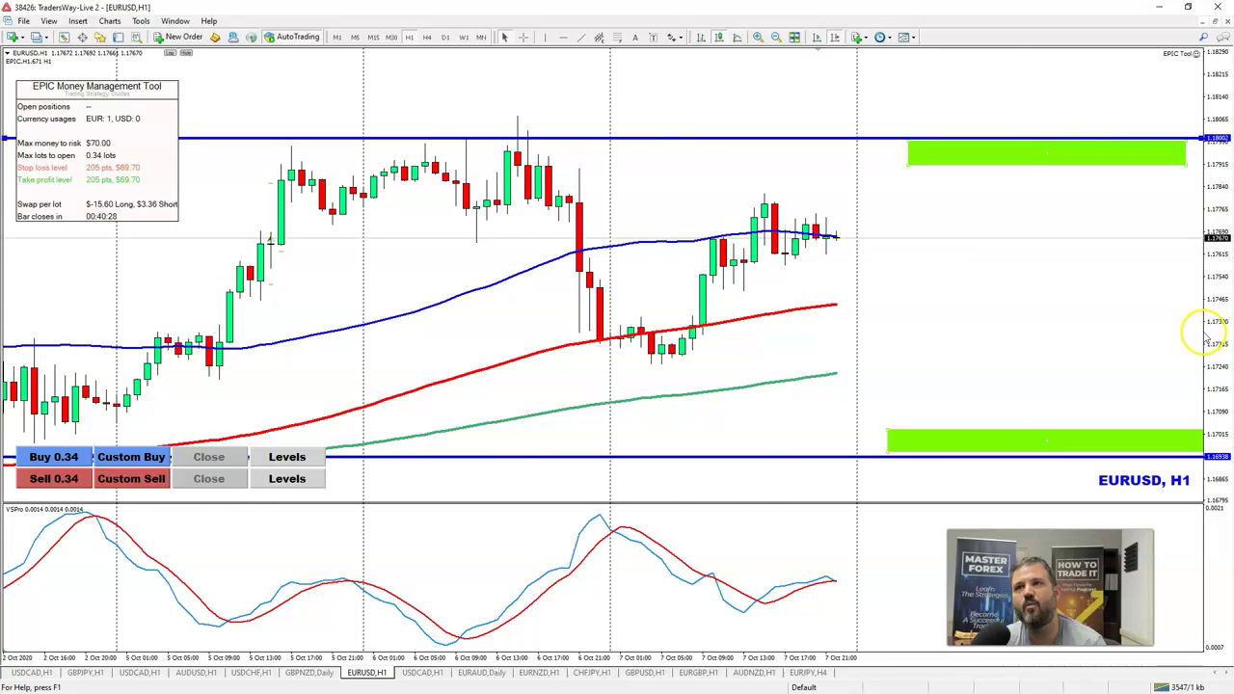
# - On the daily EURUSD chart, draw a horizontal line at 1.19371 near the late-August highs and measure the distance up to it from the 1.18002 line
pyautogui.moveTo(1209, 333); pyautogui.dragTo(1213, 325)
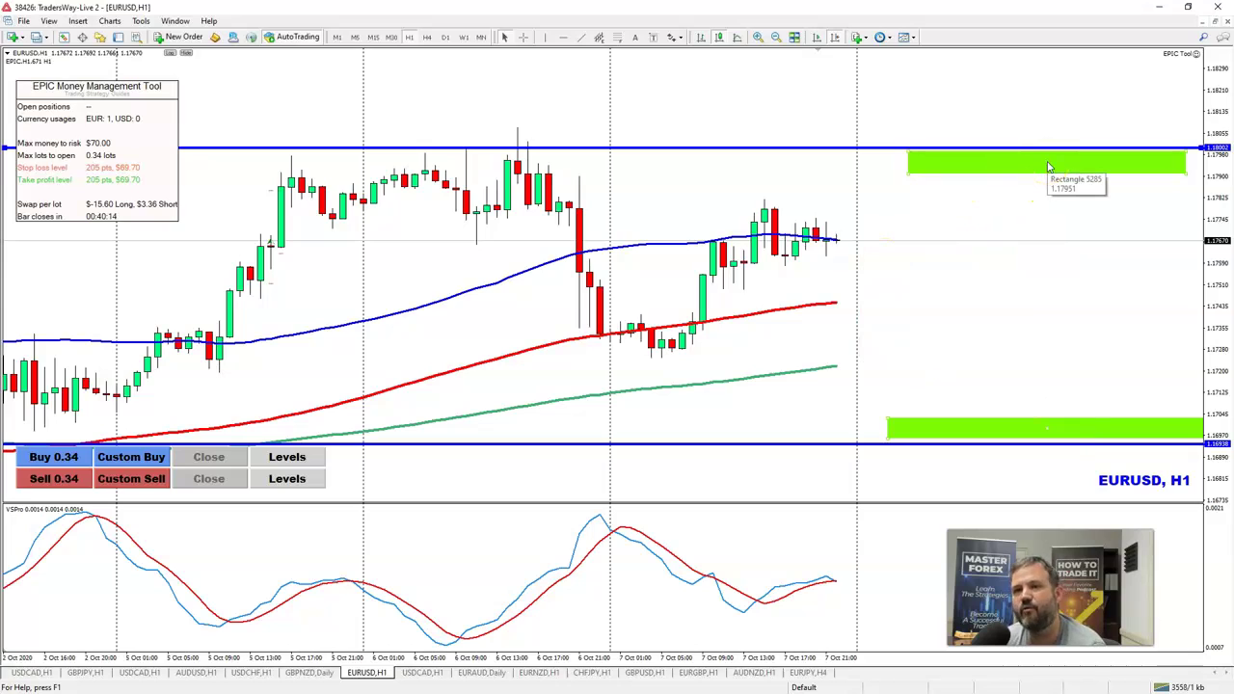
pyautogui.moveTo(1022, 171); pyautogui.dragTo(988, 174)
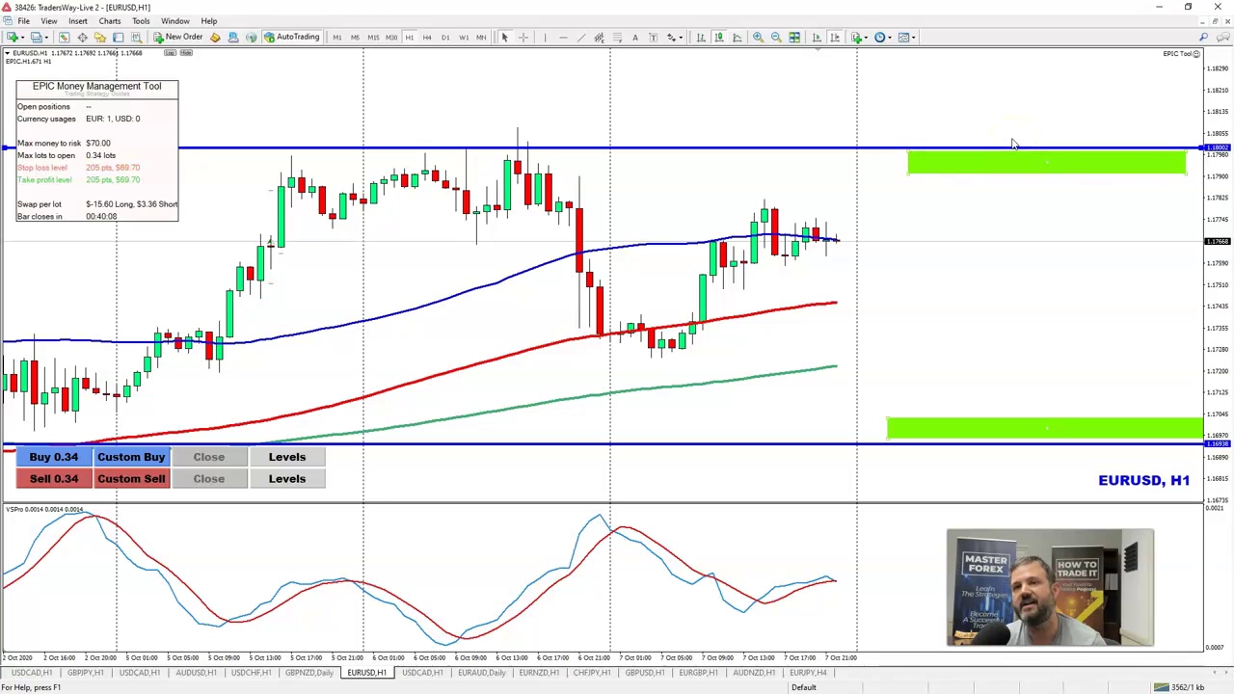
pyautogui.moveTo(1223, 296); pyautogui.dragTo(1222, 332)
pyautogui.click(445, 37)
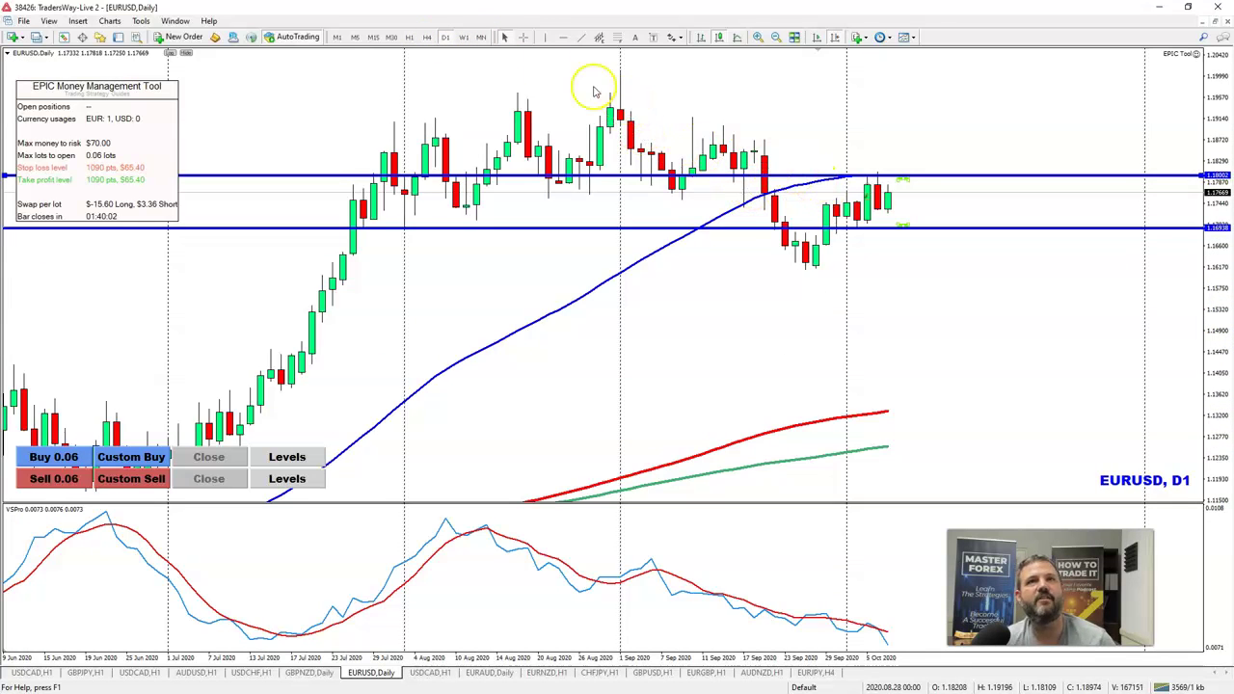
pyautogui.click(580, 36)
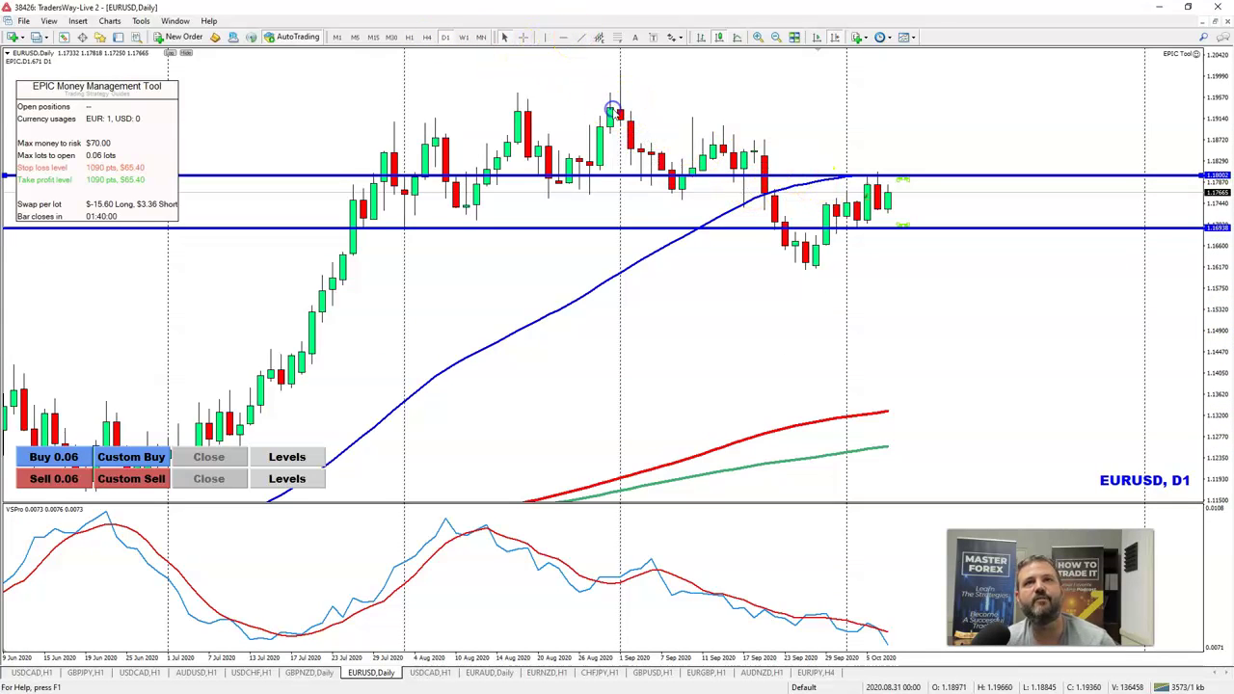
pyautogui.click(561, 37)
pyautogui.click(614, 106)
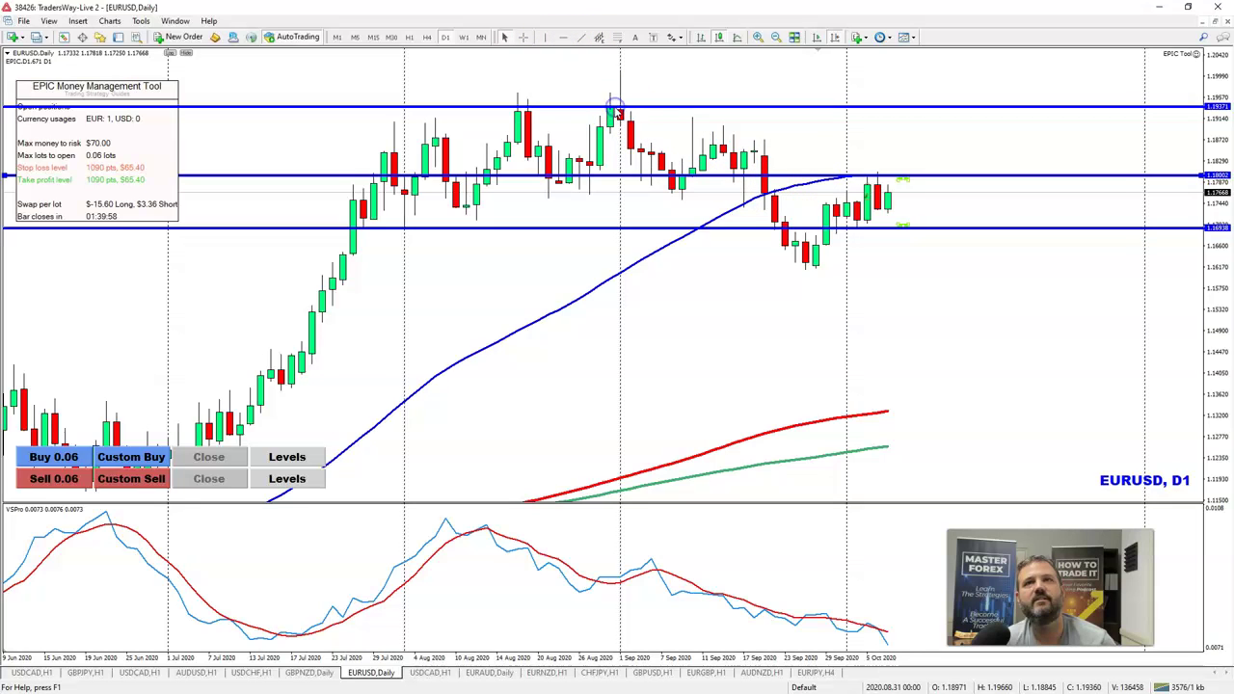
pyautogui.middleClick(935, 170)
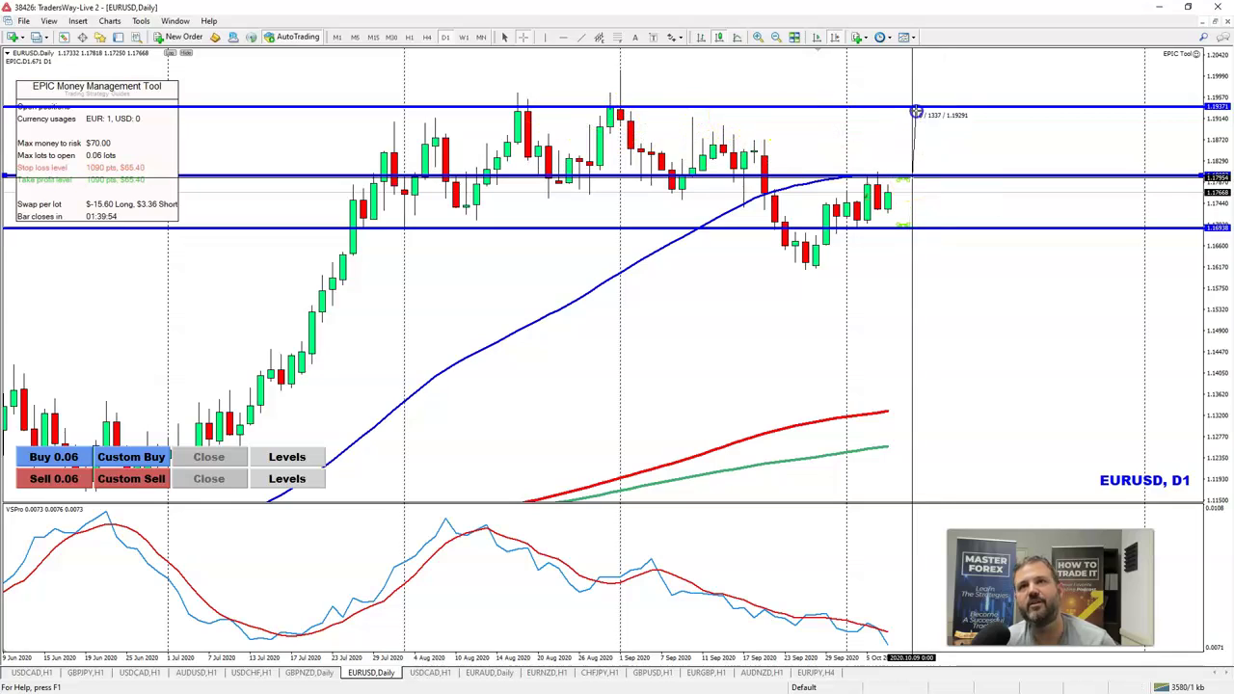
pyautogui.moveTo(916, 106); pyautogui.dragTo(920, 110)
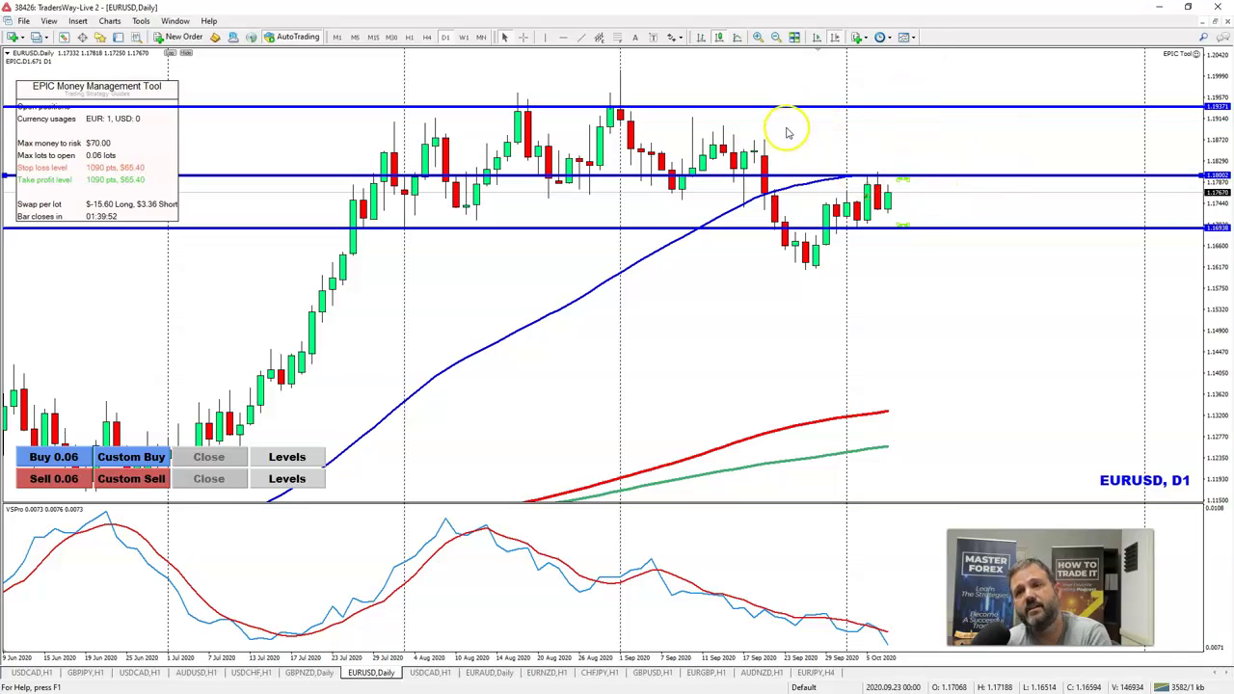
# - Draw a horizontal line along the late-September low on the daily chart and adjust it to 1.16121
pyautogui.click(565, 36)
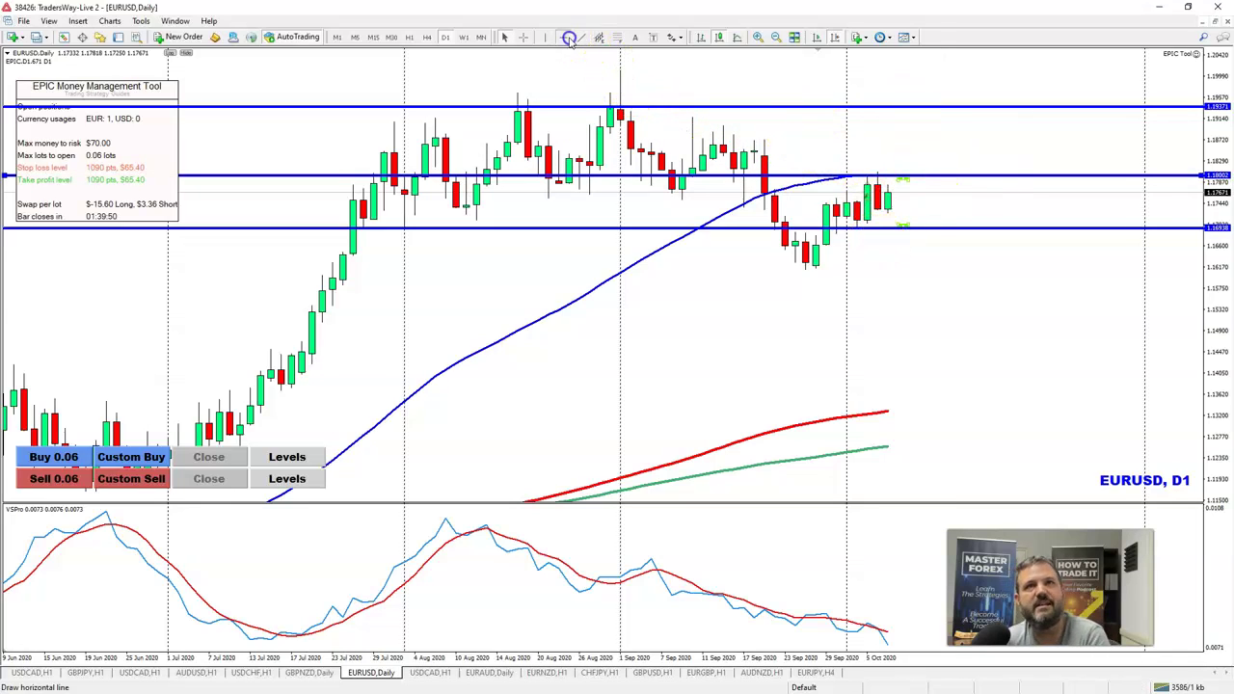
pyautogui.click(823, 273)
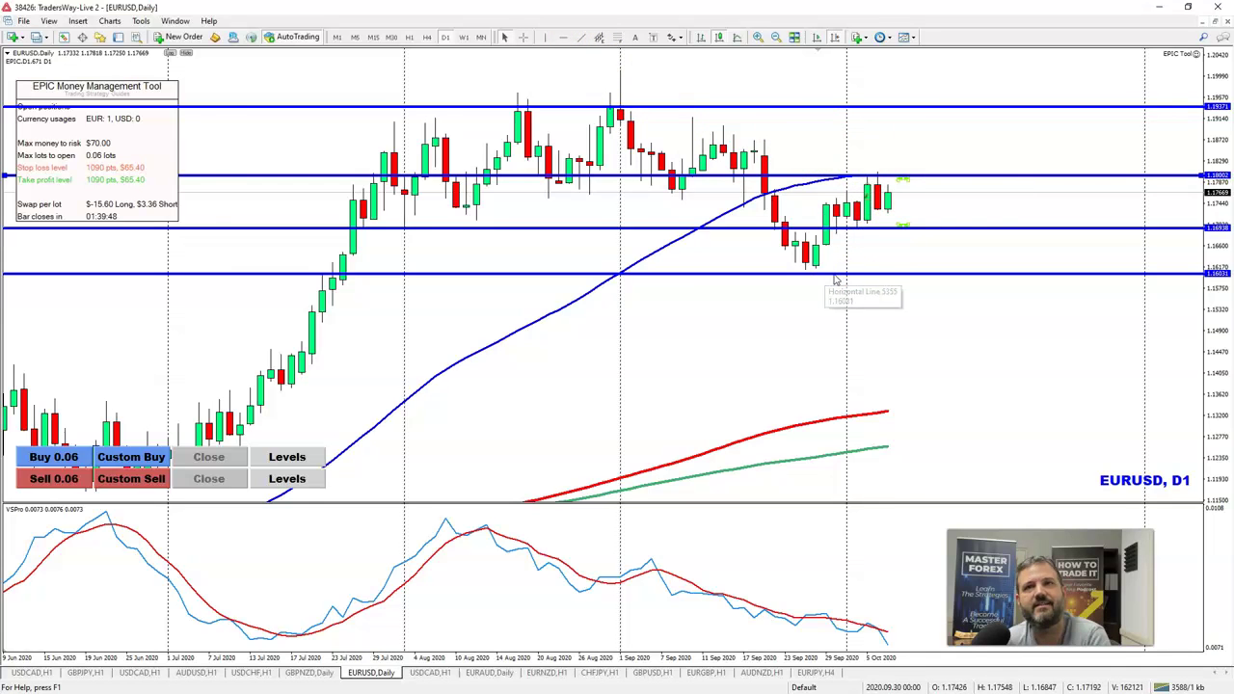
pyautogui.scroll(3, 839, 277)
pyautogui.scroll(-3, 840, 277)
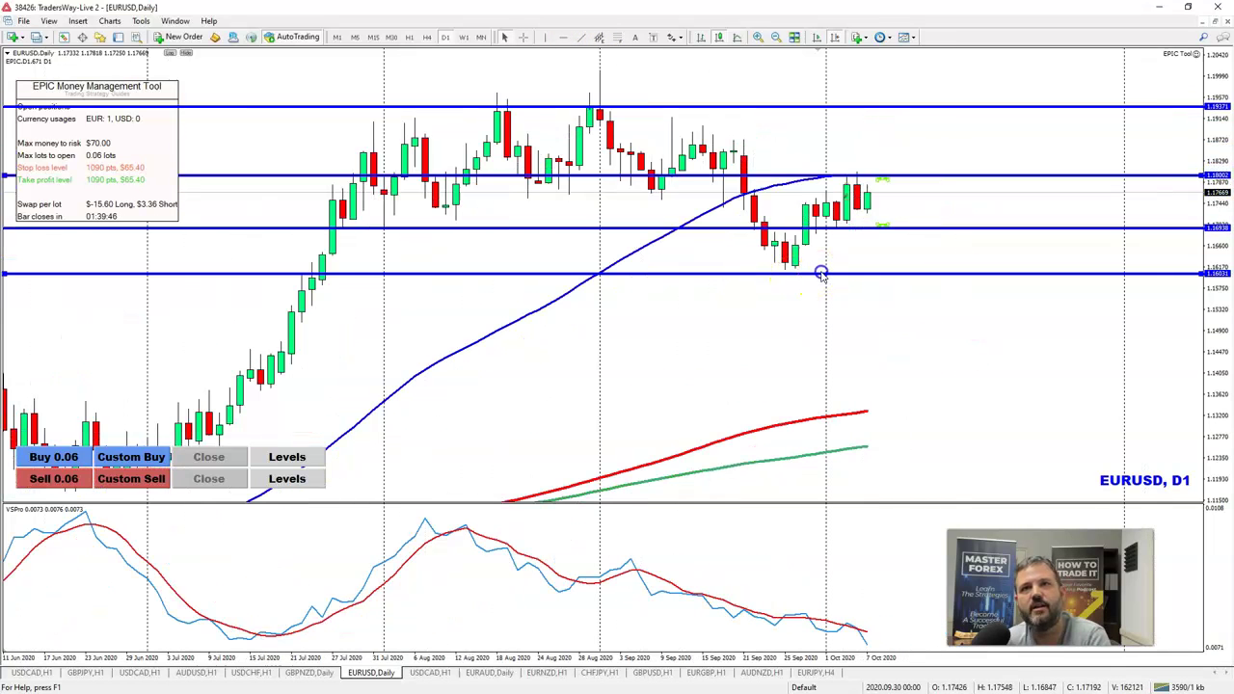
pyautogui.moveTo(822, 274); pyautogui.dragTo(824, 268)
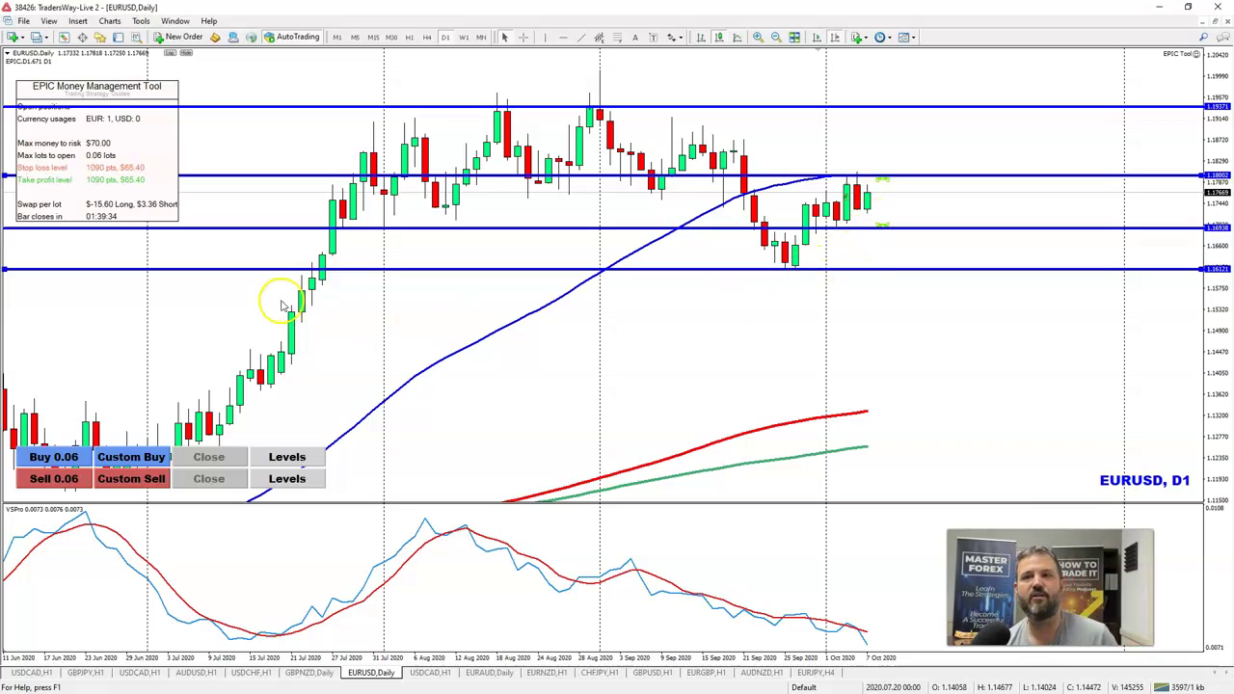
# - Check the daily 50-period moving average near the 1.18002 line with the crosshair and return the chart to the one-hour timeframe
pyautogui.click(571, 38)
pyautogui.moveTo(810, 183); pyautogui.dragTo(868, 176)
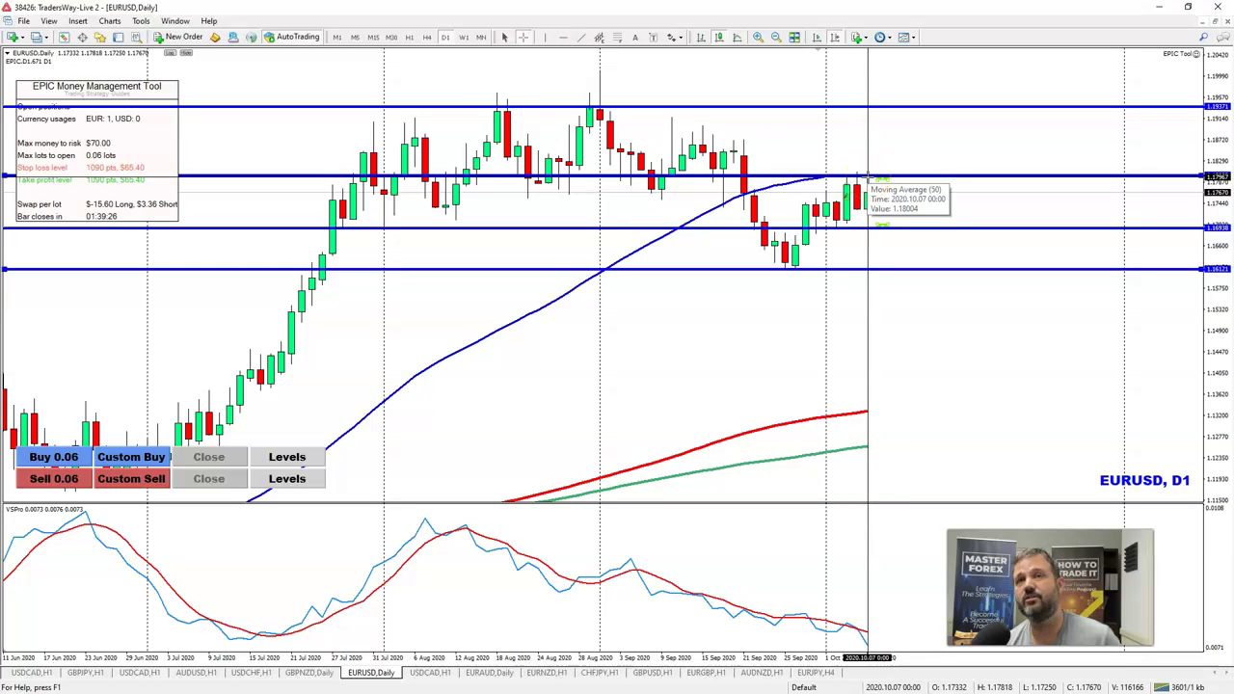
pyautogui.click(392, 38)
pyautogui.click(410, 37)
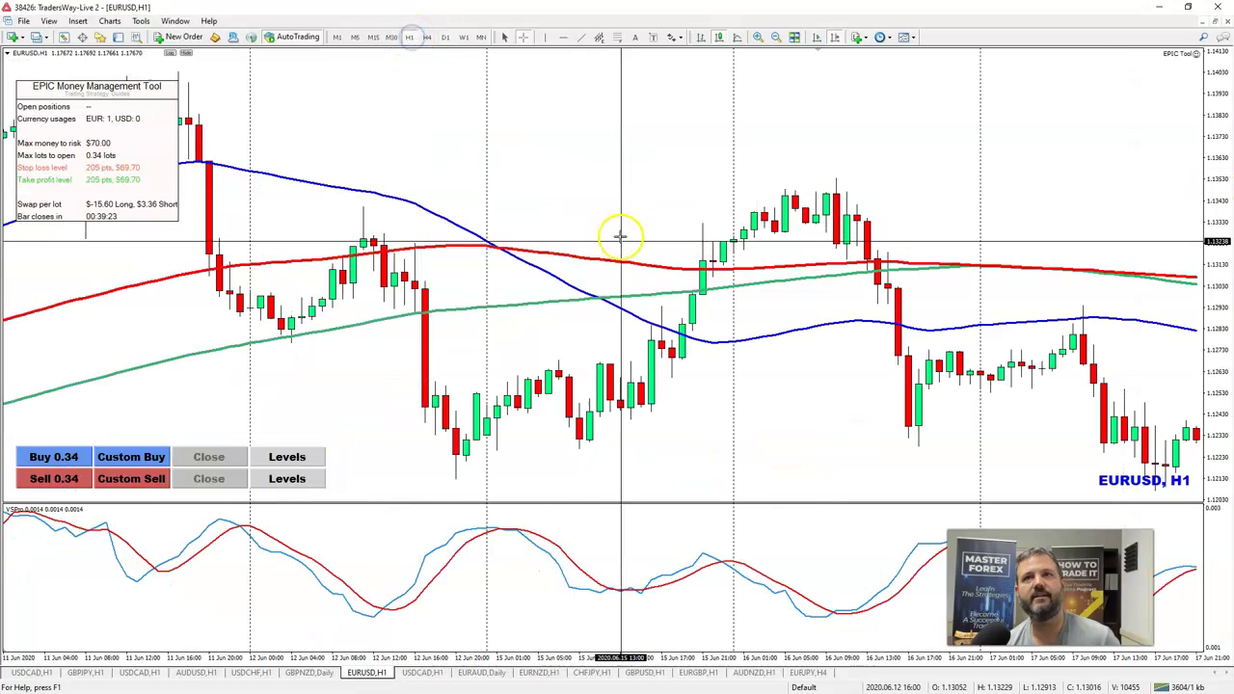
# - Draw a horizontal line at 1.13443 across the 16 June highs on the one-hour chart
pyautogui.click(657, 311)
pyautogui.click(576, 39)
pyautogui.click(563, 37)
pyautogui.click(457, 198)
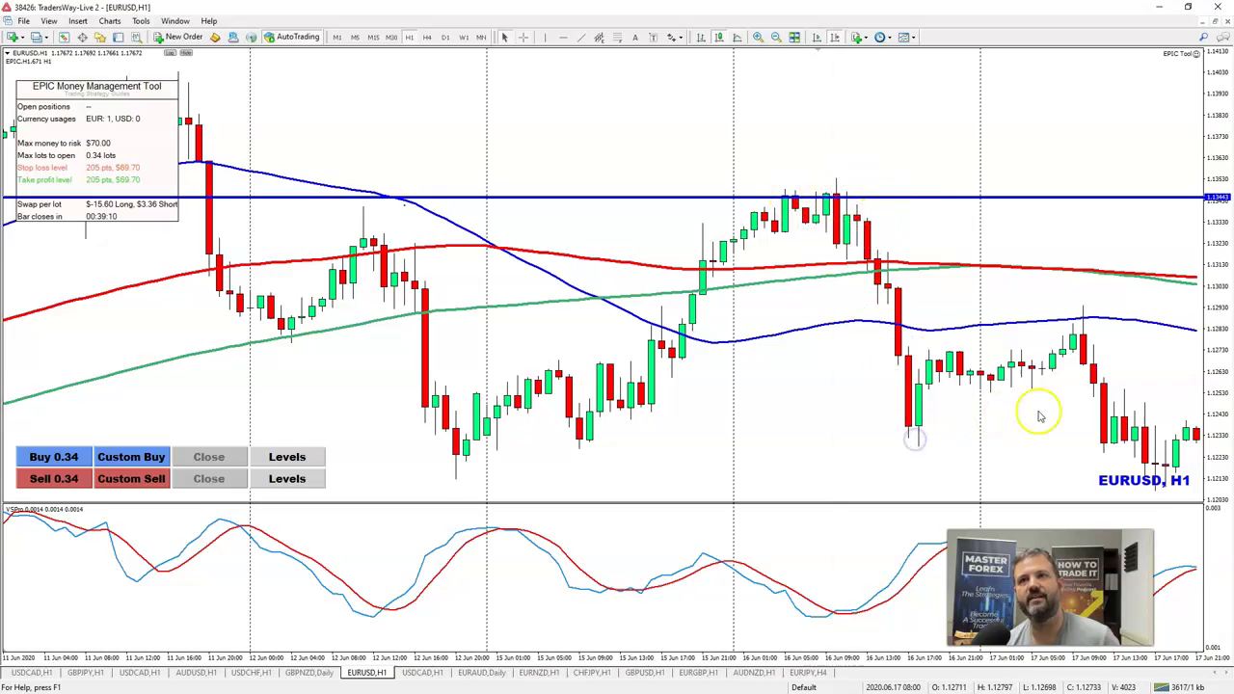
# - Examine the June EURUSD swings below the 1.13443 line, from the mid-June decline to the end of the month
pyautogui.scroll(-3, 1003, 410)
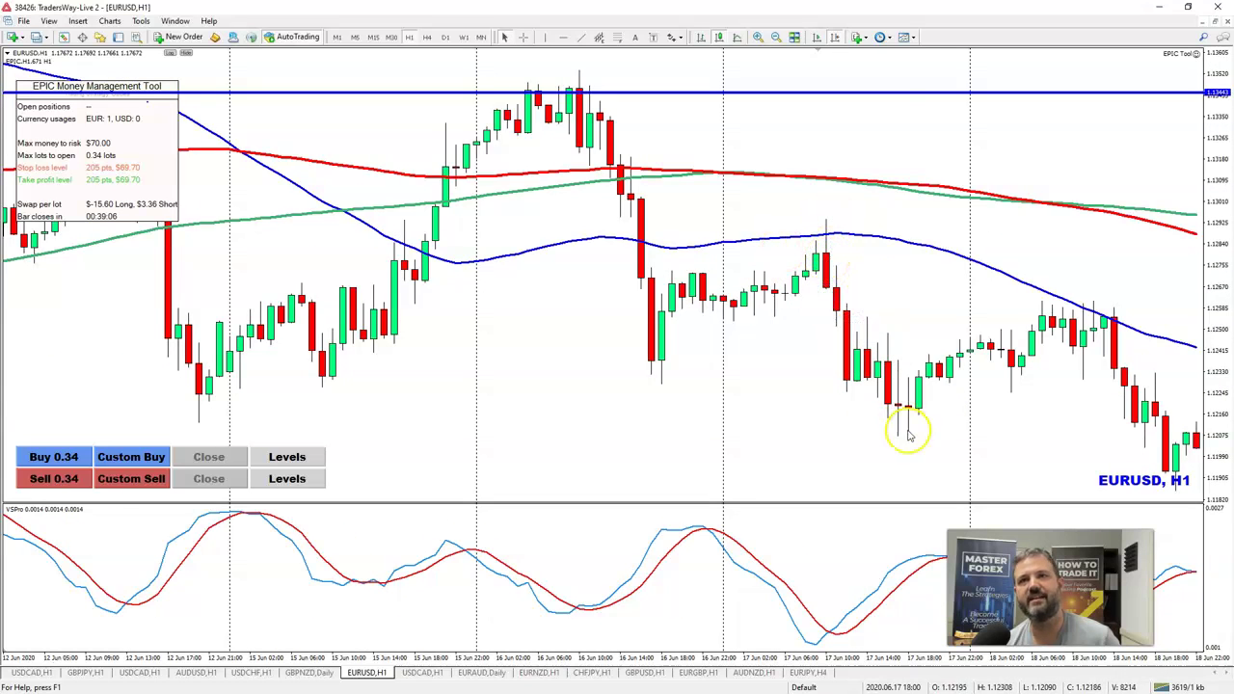
pyautogui.moveTo(801, 395); pyautogui.dragTo(935, 376)
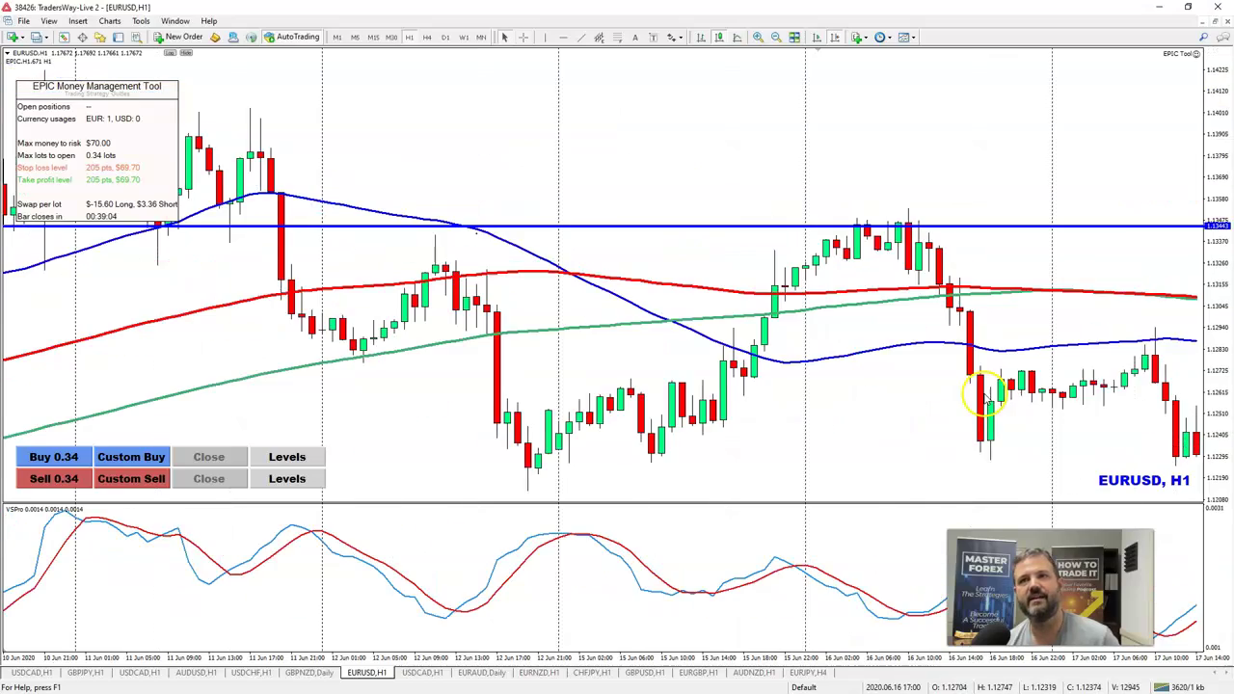
pyautogui.moveTo(1087, 399); pyautogui.dragTo(280, 394)
pyautogui.click(776, 37)
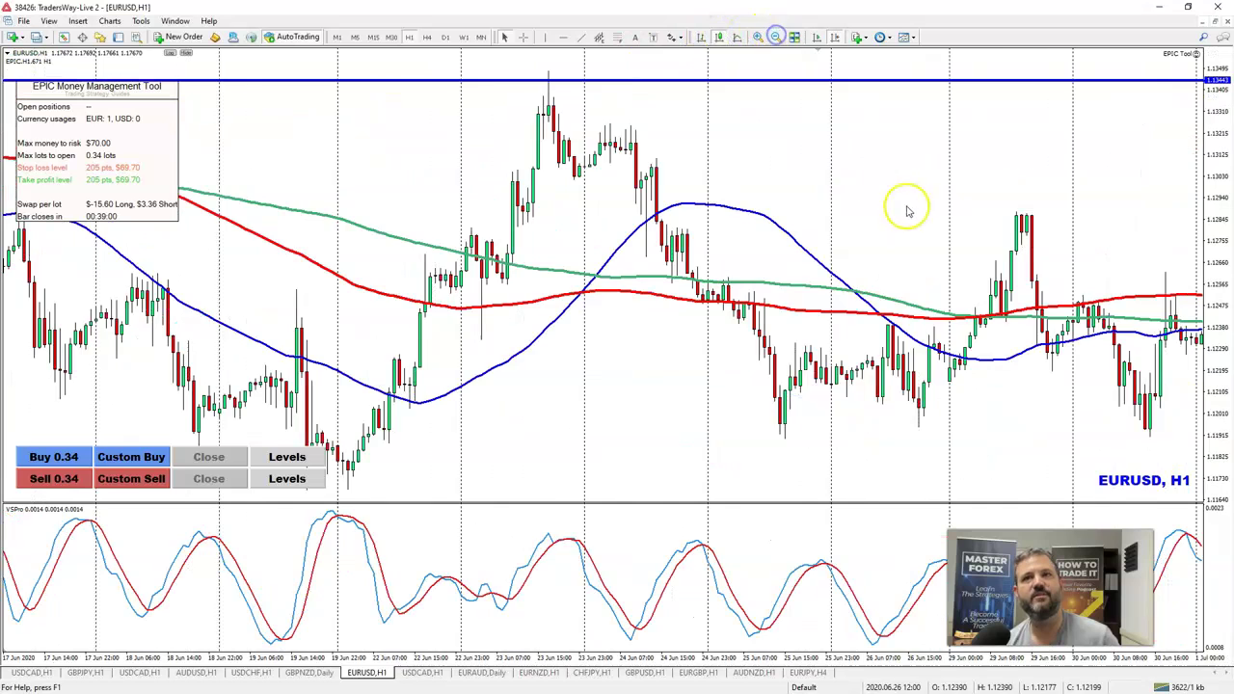
pyautogui.moveTo(909, 206); pyautogui.dragTo(1066, 242)
pyautogui.press('+')
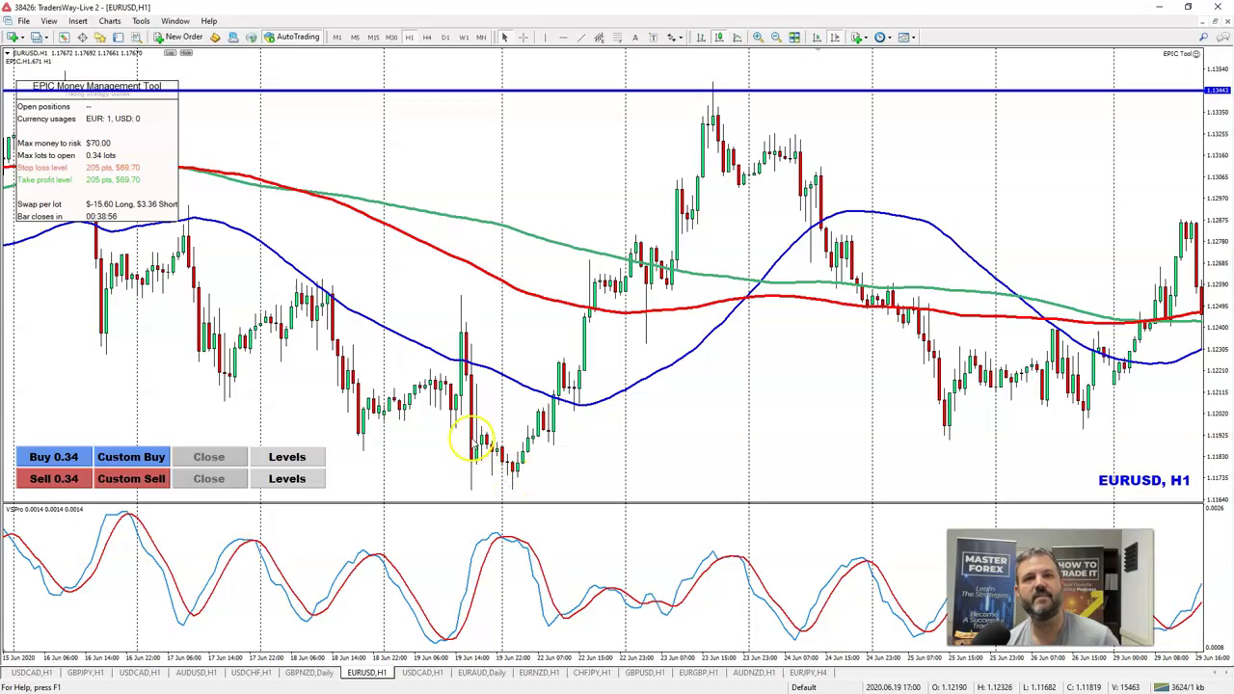
# - Inspect the 19 June EURUSD drop and its low with the crosshair
pyautogui.moveTo(469, 489); pyautogui.dragTo(472, 492)
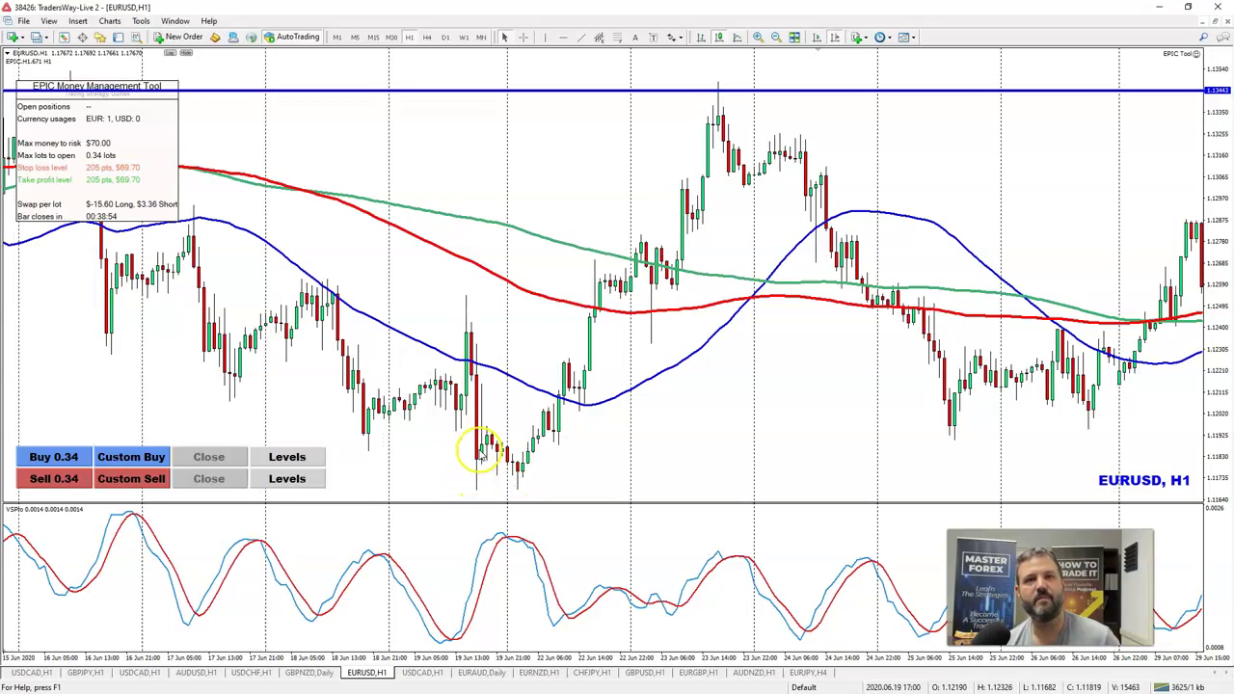
pyautogui.middleClick(478, 463)
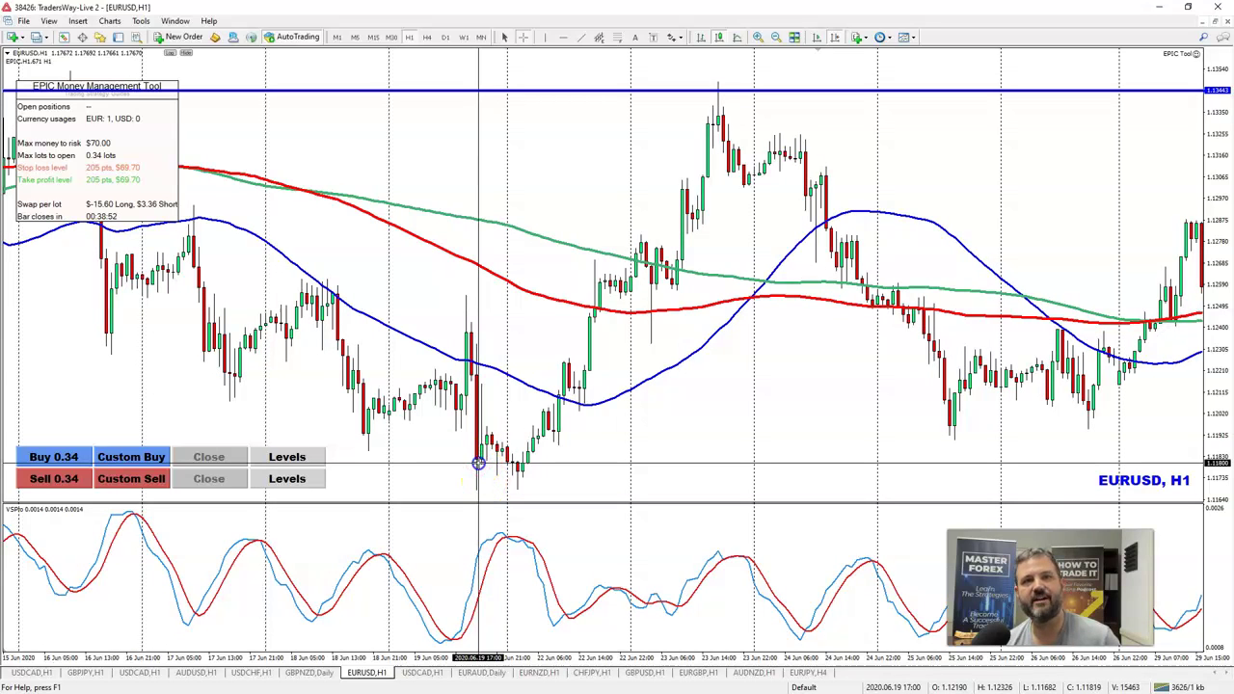
pyautogui.moveTo(479, 383); pyautogui.dragTo(418, 473)
pyautogui.middleClick(498, 463)
pyautogui.click(425, 466)
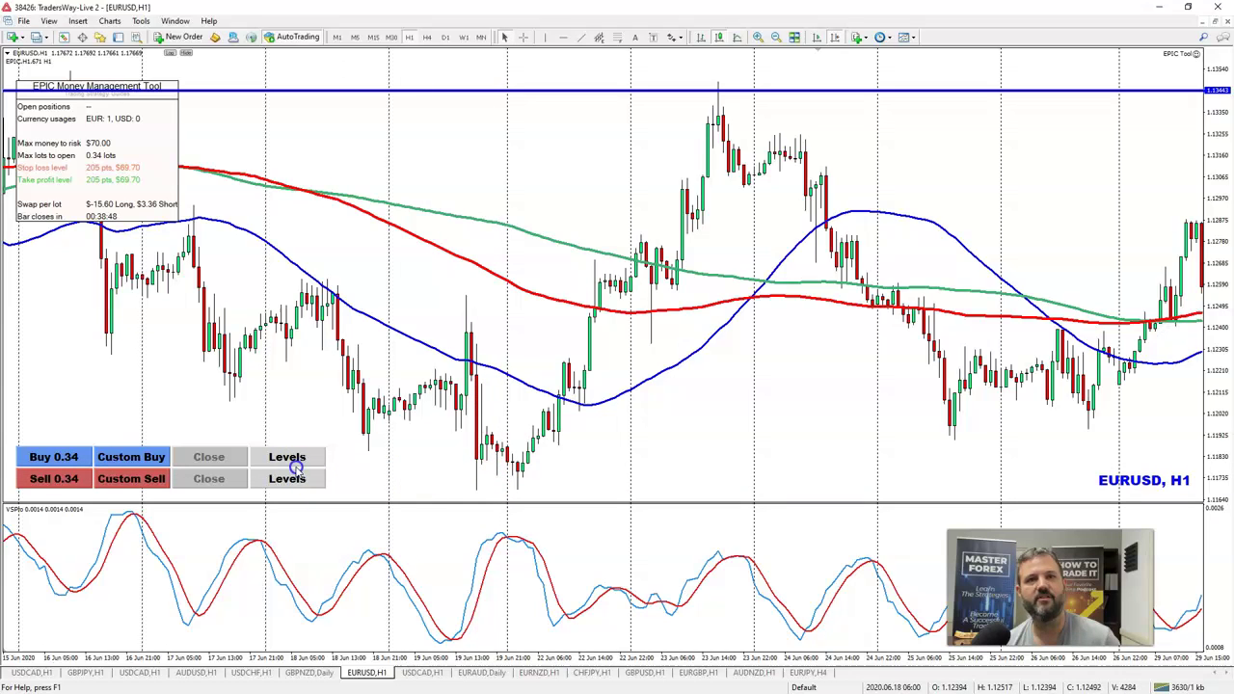
# - Show the buy trade levels and bring the EURUSD chart back to the latest October candles
pyautogui.click(302, 461)
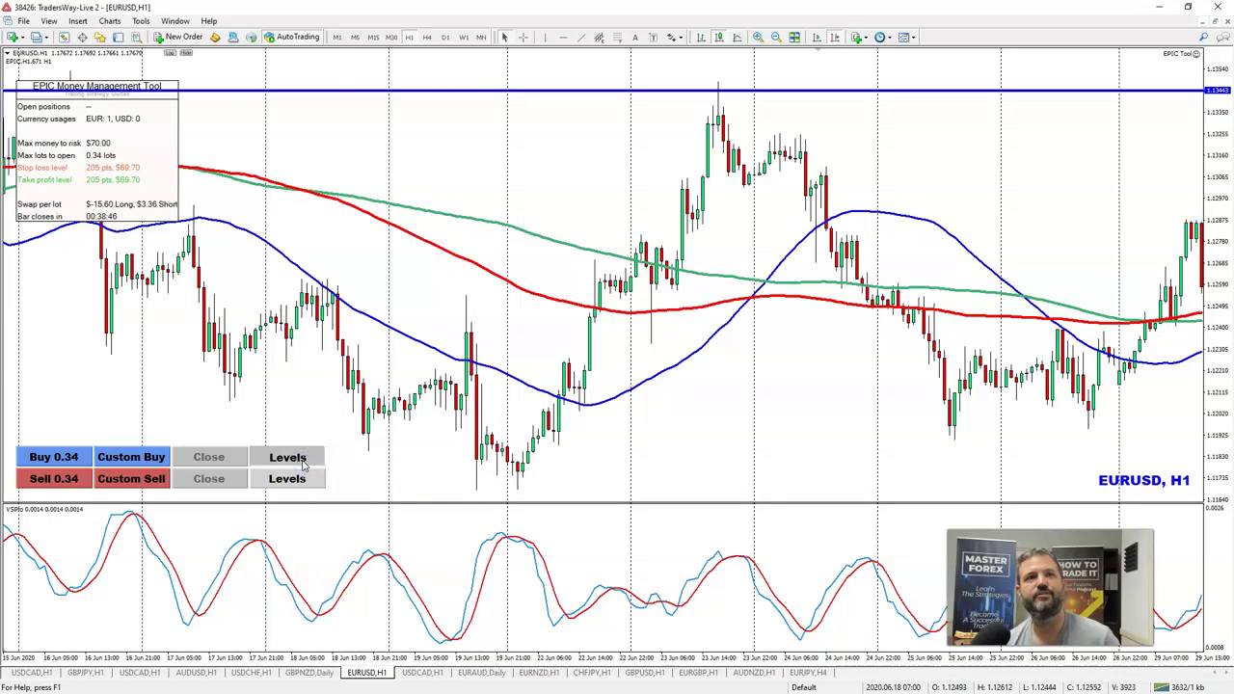
pyautogui.scroll(-5, 804, 418)
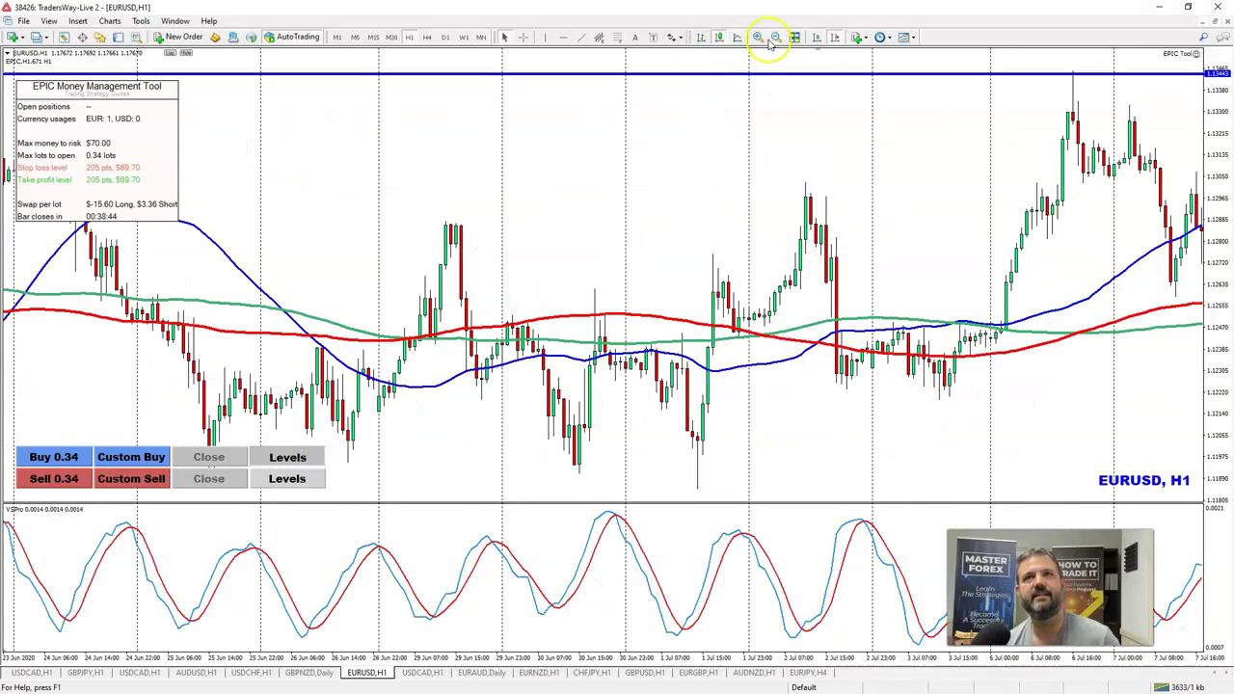
pyautogui.click(835, 38)
pyautogui.click(835, 38)
pyautogui.moveTo(855, 129); pyautogui.dragTo(872, 249)
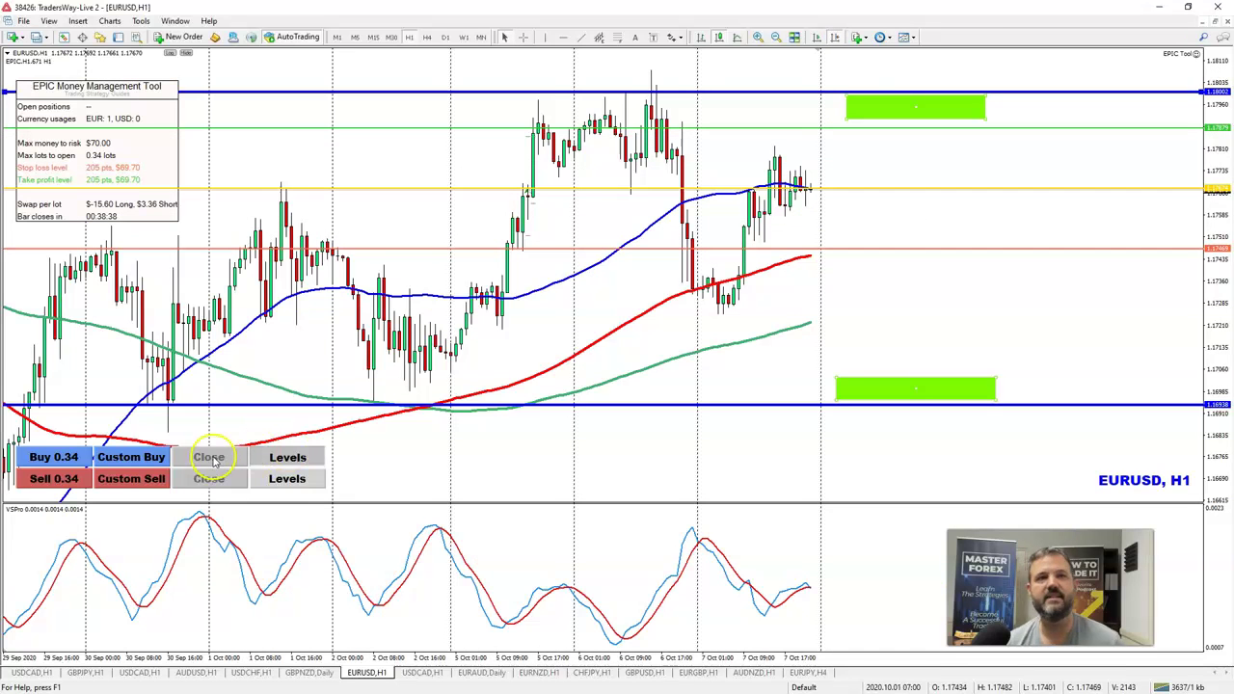
# - Hide the buy trade levels and go back along the EURUSD chart to the 25 September low at the lowest blue line
pyautogui.click(300, 458)
pyautogui.scroll(-10, 553, 325)
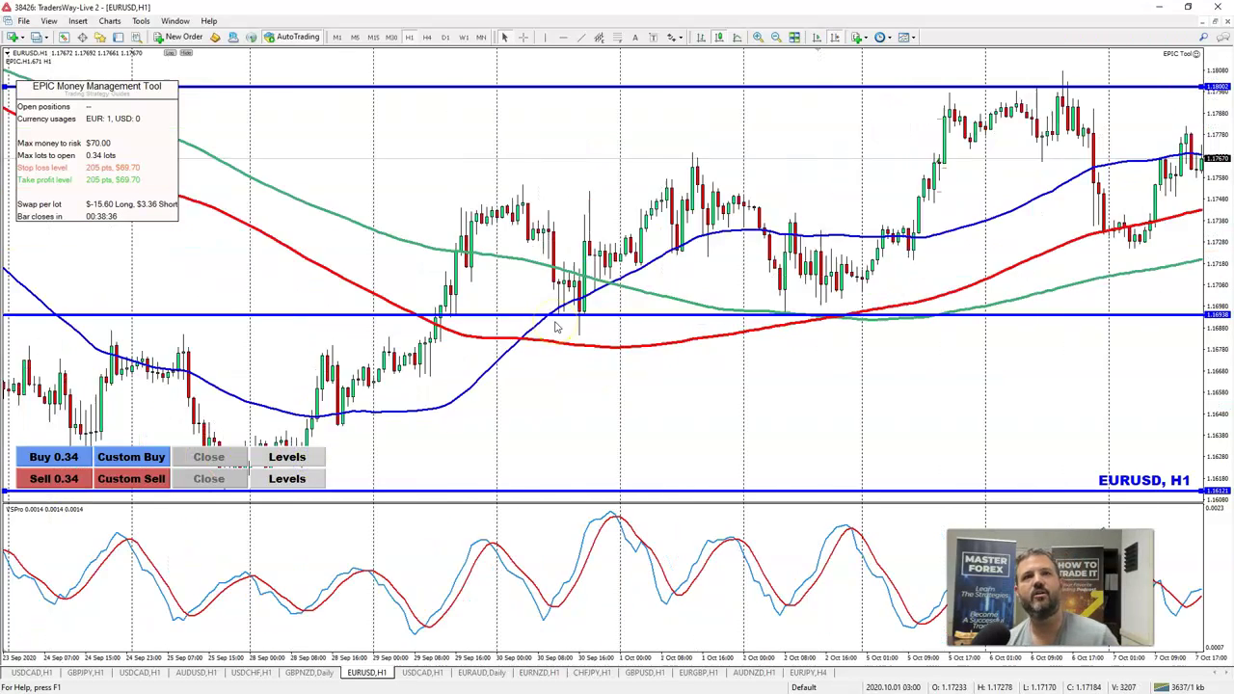
pyautogui.click(704, 391)
pyautogui.moveTo(794, 473); pyautogui.dragTo(532, 457)
pyautogui.click(607, 482)
pyautogui.click(637, 493)
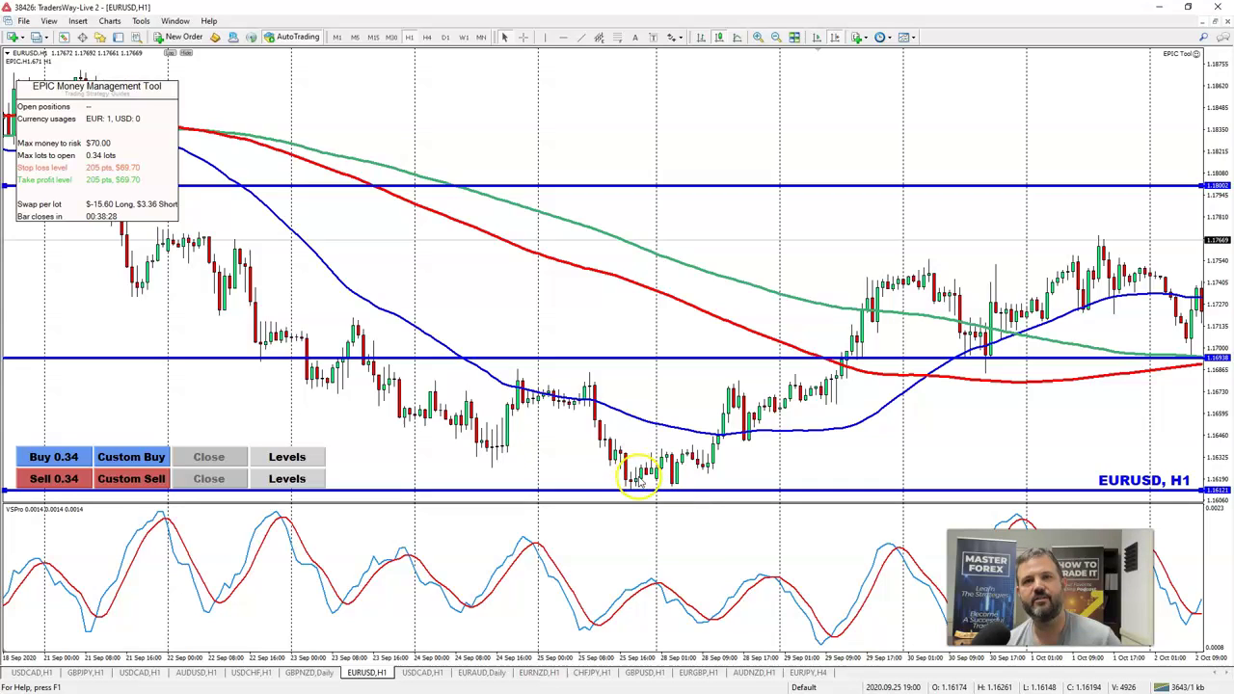
# - Measure the EURUSD rise off the late-September low and the 29 September breakout above the 1.16938 line with the crosshair
pyautogui.middleClick(644, 469)
pyautogui.moveTo(644, 468); pyautogui.dragTo(708, 450)
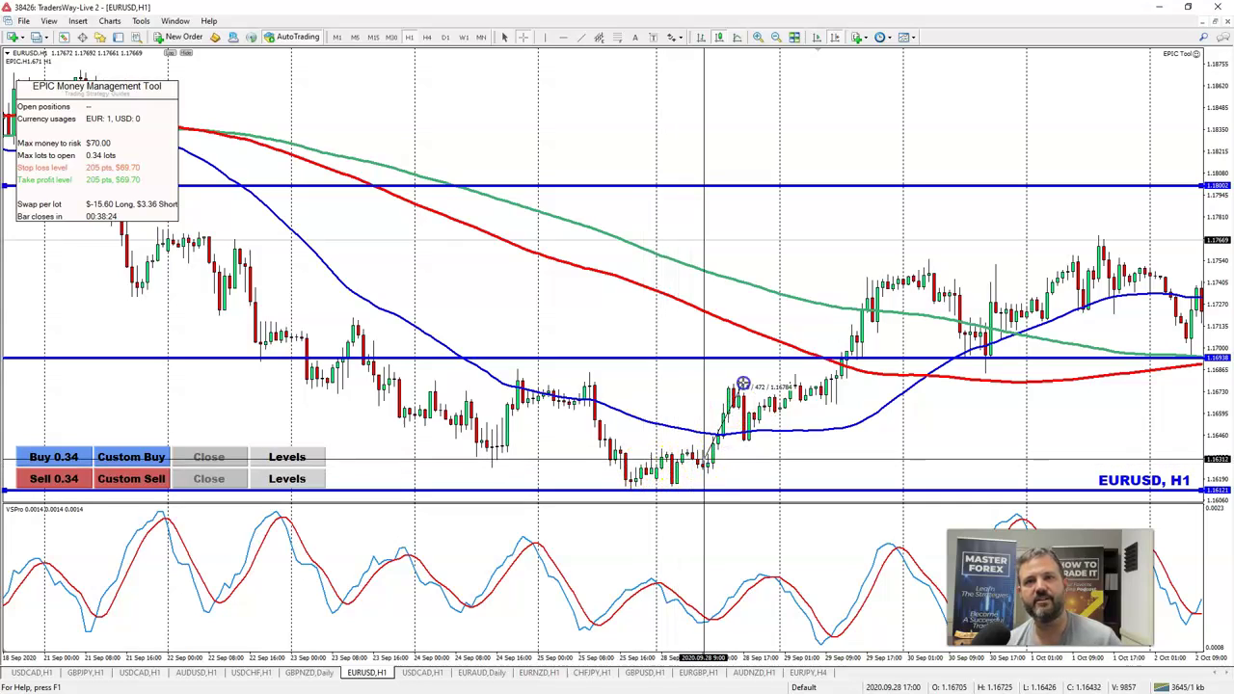
pyautogui.moveTo(738, 384); pyautogui.dragTo(739, 388)
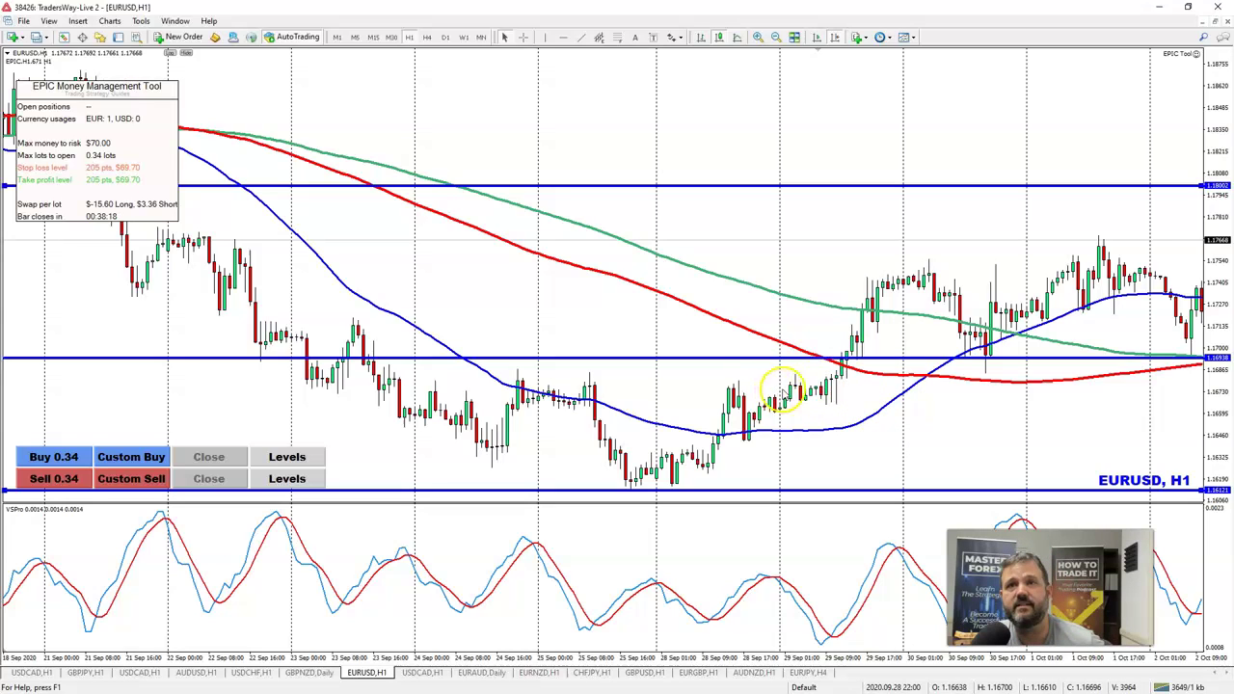
pyautogui.middleClick(838, 367)
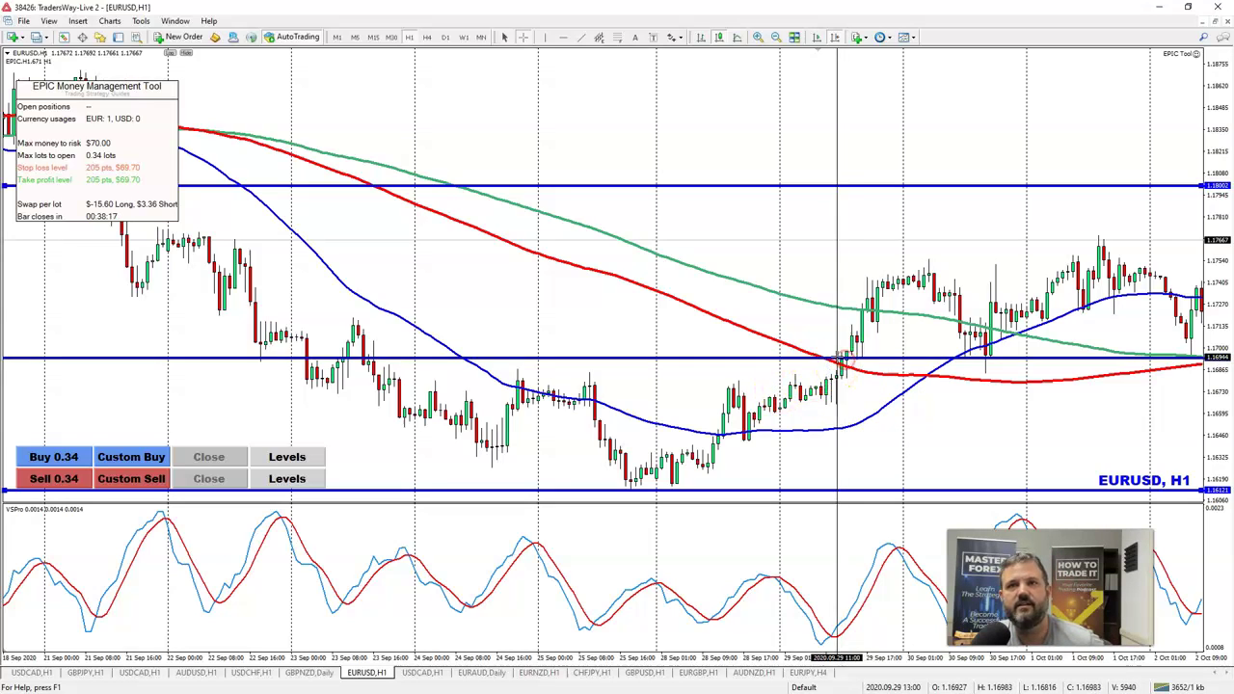
pyautogui.moveTo(842, 359)
pyautogui.mouseDown()
pyautogui.moveTo(849, 377)
pyautogui.moveTo(832, 360)
pyautogui.mouseUp()
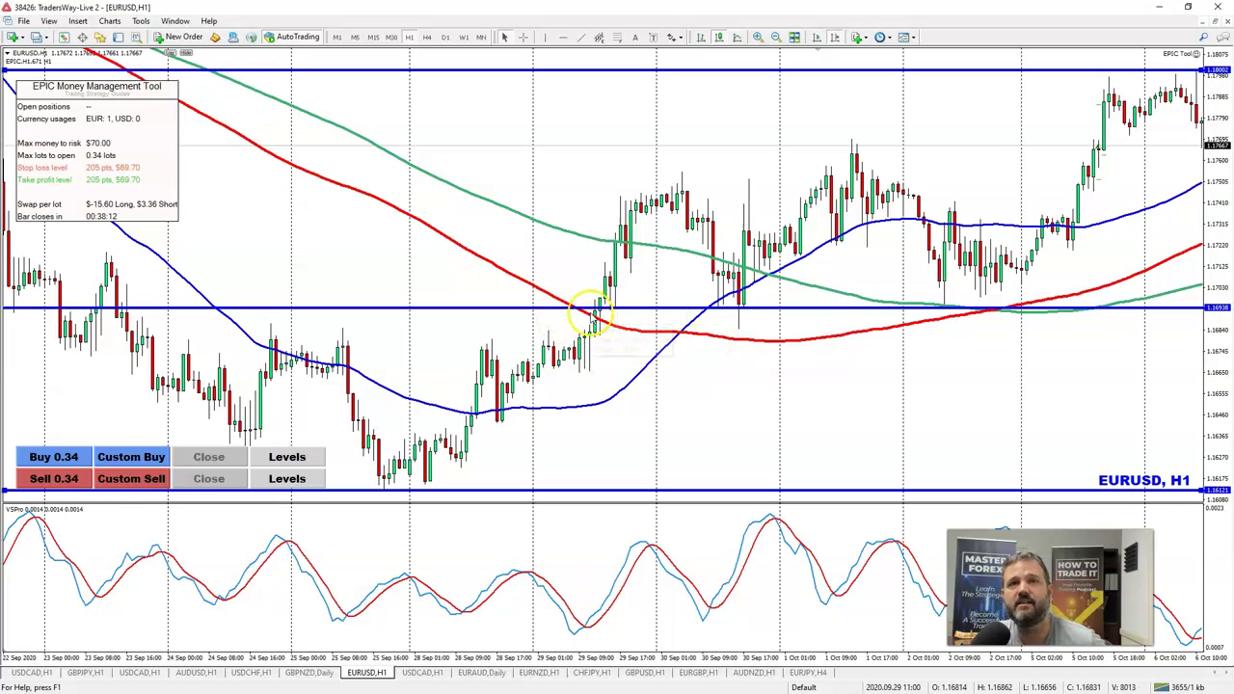
pyautogui.middleClick(595, 310)
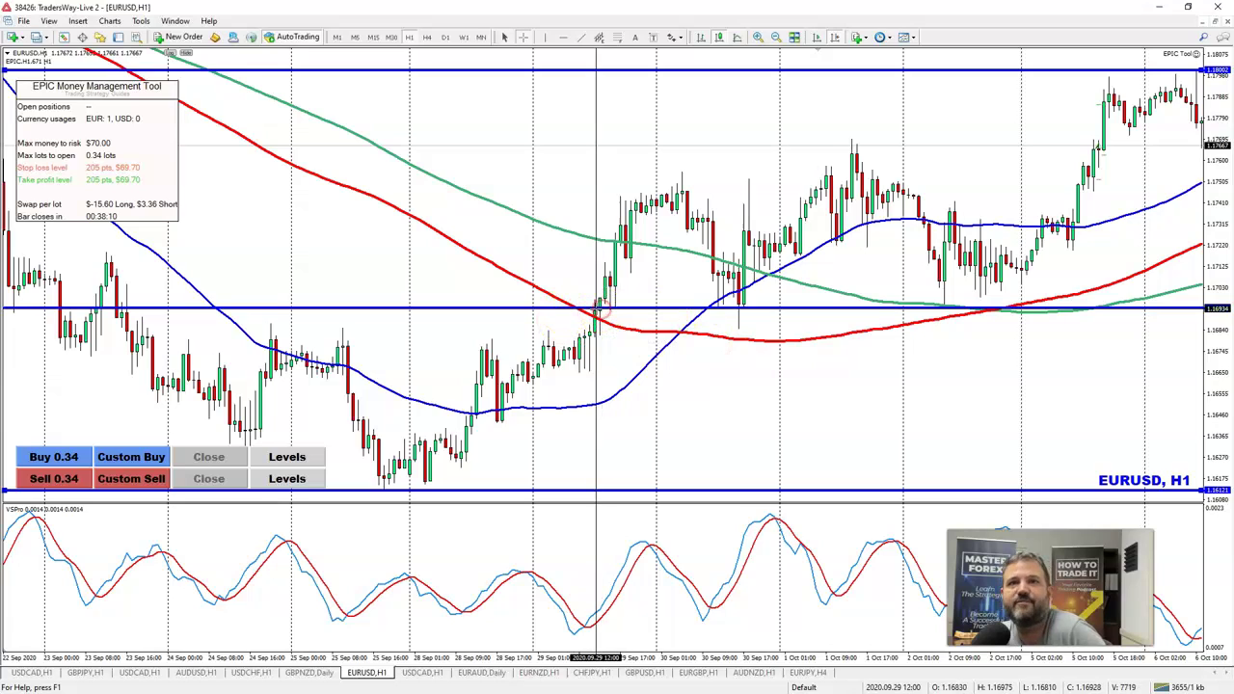
pyautogui.moveTo(595, 311); pyautogui.dragTo(678, 186)
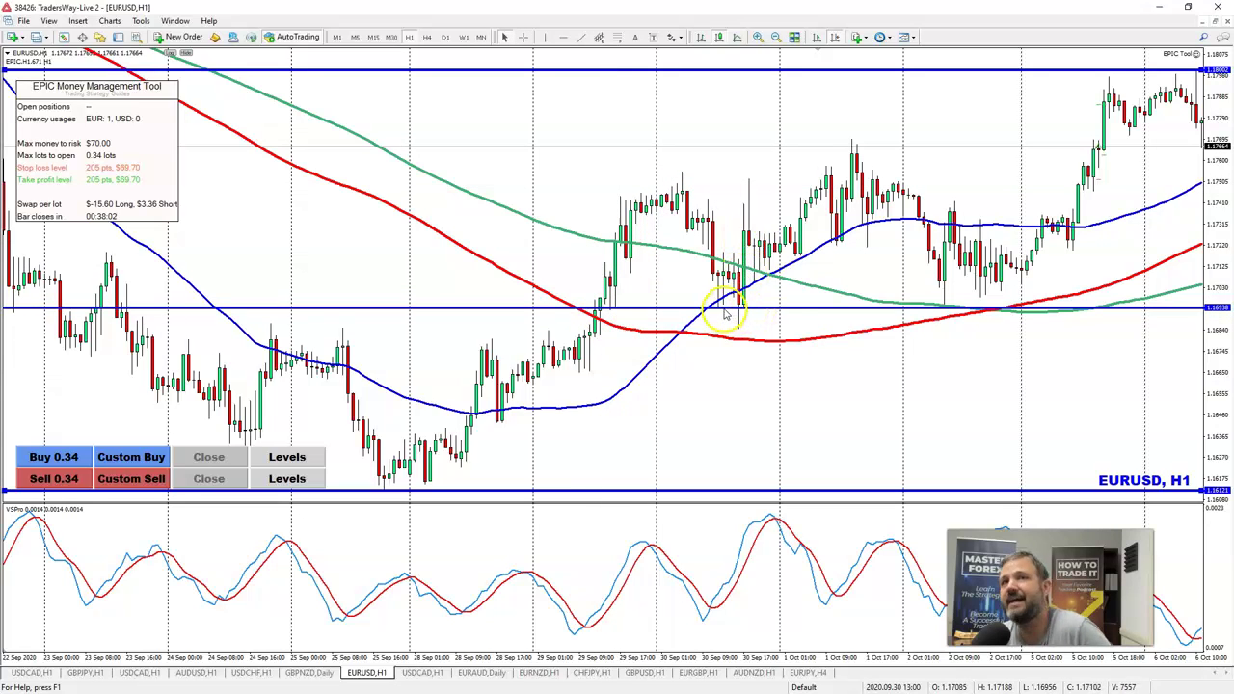
# - Measure the 30 September pullback to the 1.16938 line and the rise from there to the 1 October high
pyautogui.middleClick(744, 269)
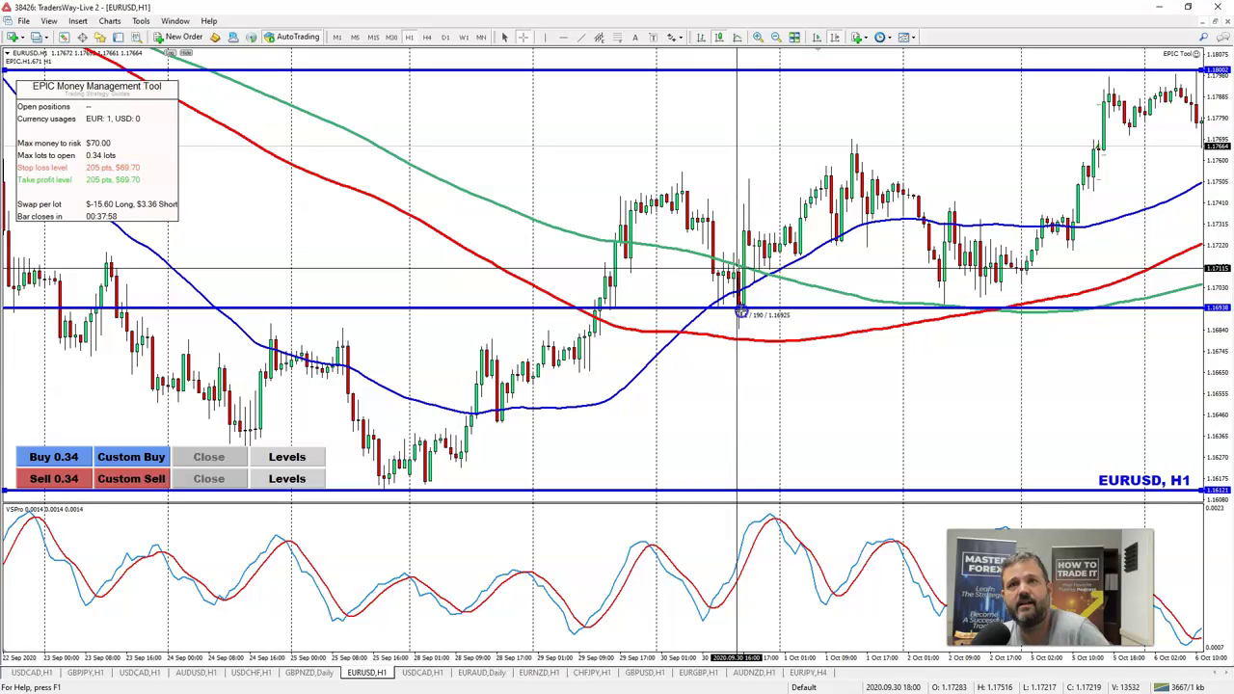
pyautogui.middleClick(735, 311)
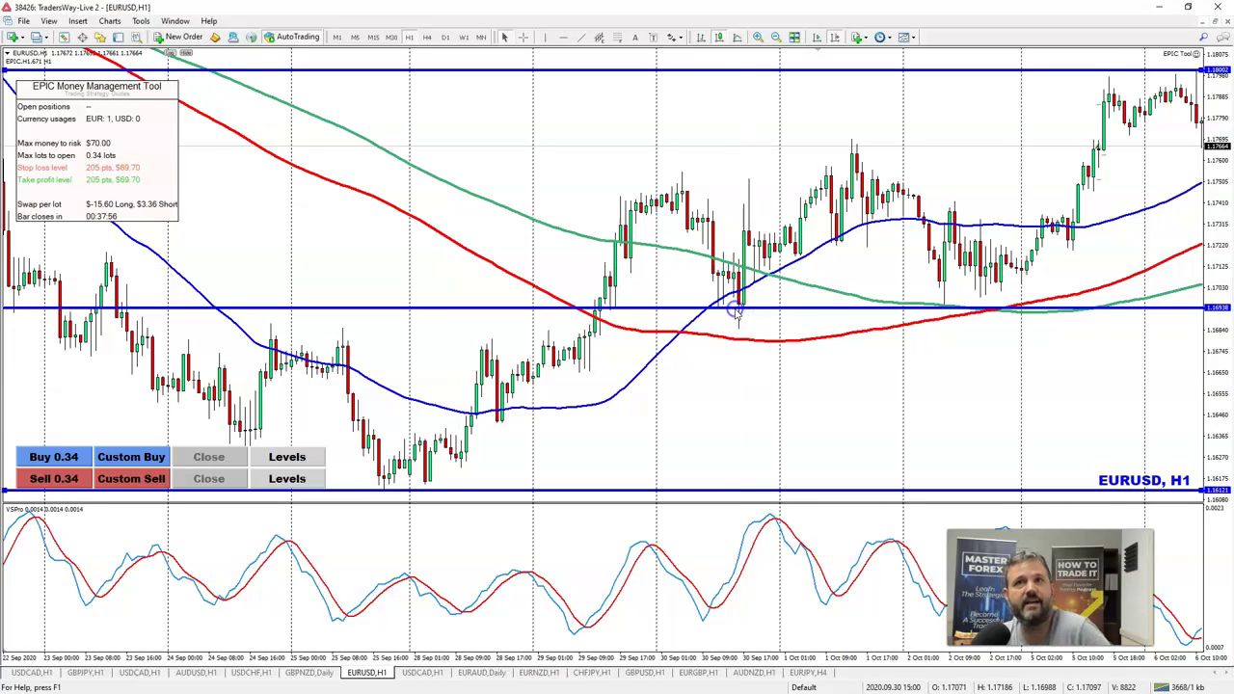
pyautogui.hscroll(-3, 735, 313)
pyautogui.hscroll(3, 734, 313)
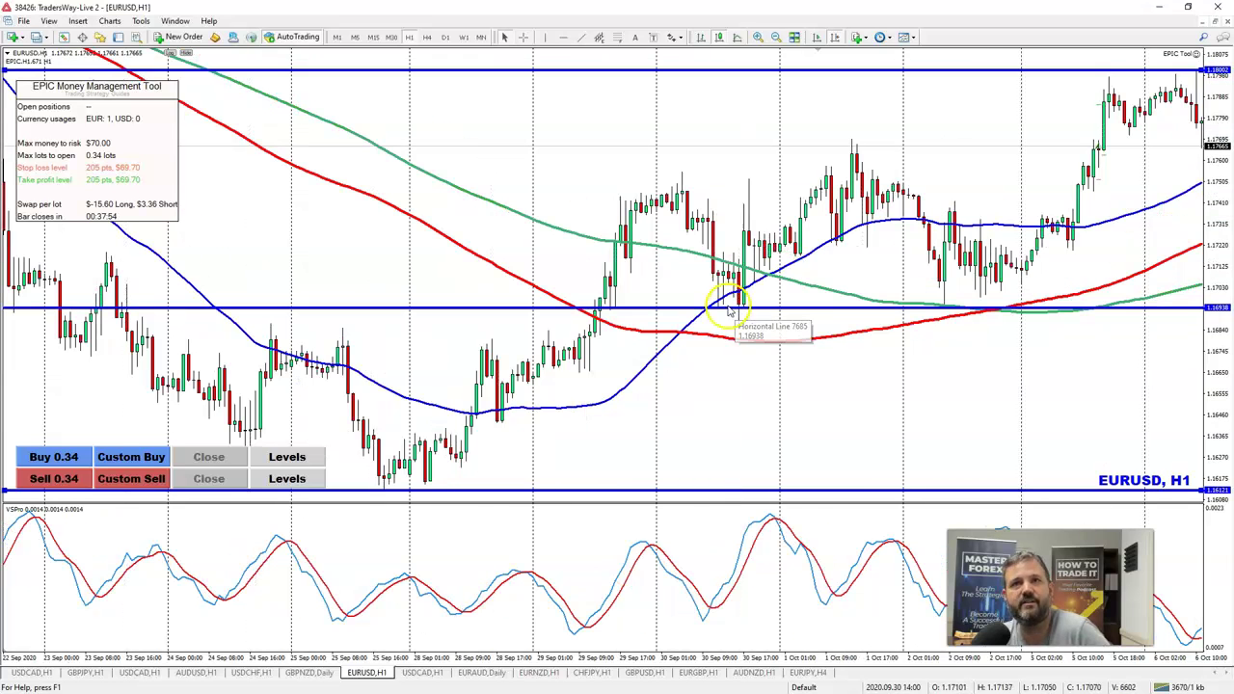
pyautogui.middleClick(740, 308)
pyautogui.moveTo(741, 308); pyautogui.dragTo(852, 159)
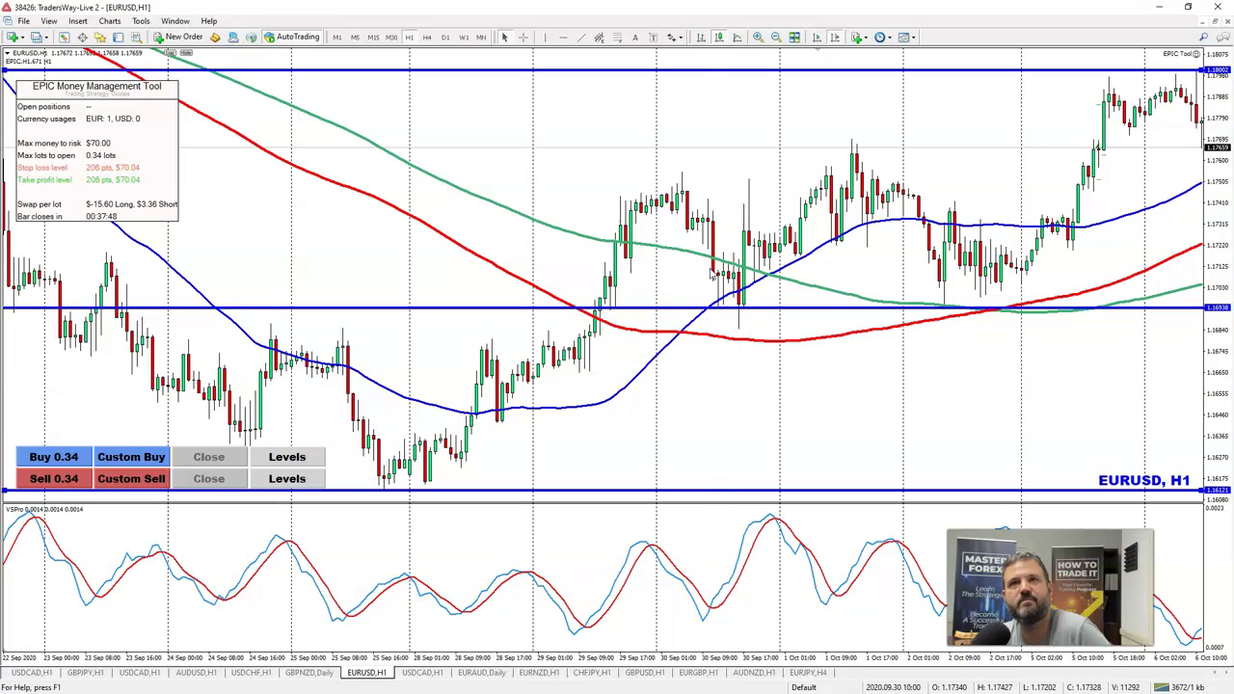
# - Draw a short horizontal trend line at about 1.1711 across the 30 September candles and measure from it to the 1 October high
pyautogui.click(581, 38)
pyautogui.moveTo(709, 271); pyautogui.dragTo(786, 270)
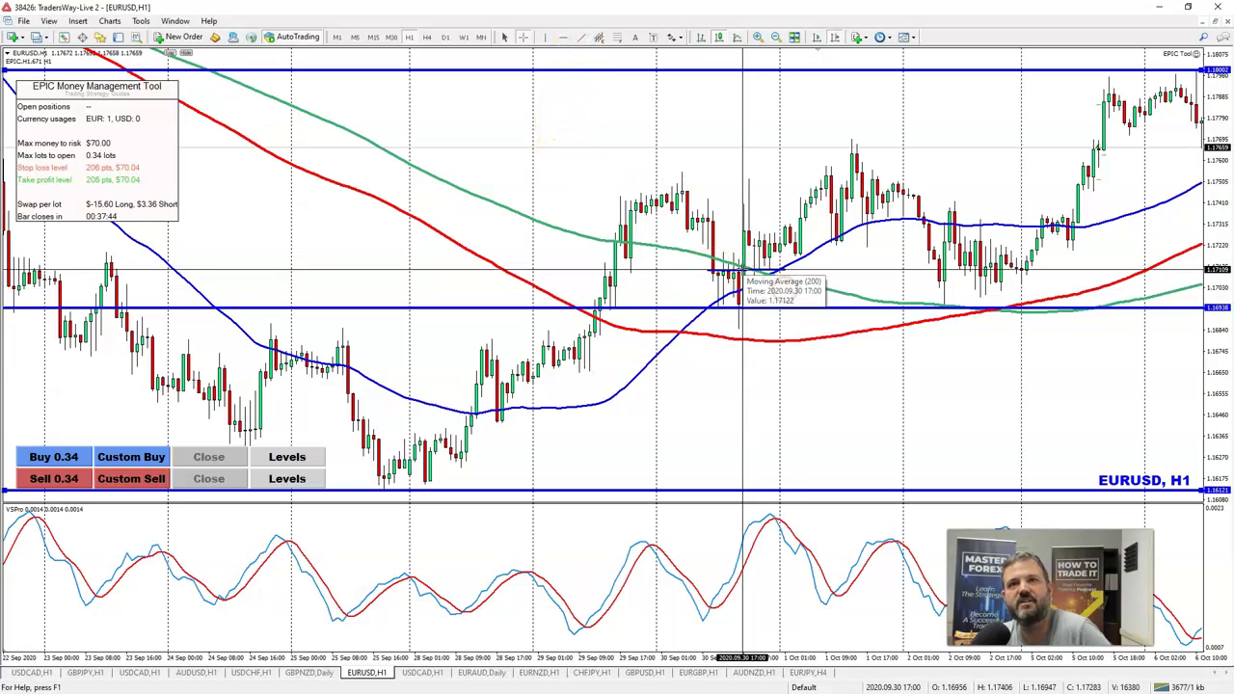
pyautogui.moveTo(744, 272); pyautogui.dragTo(853, 143)
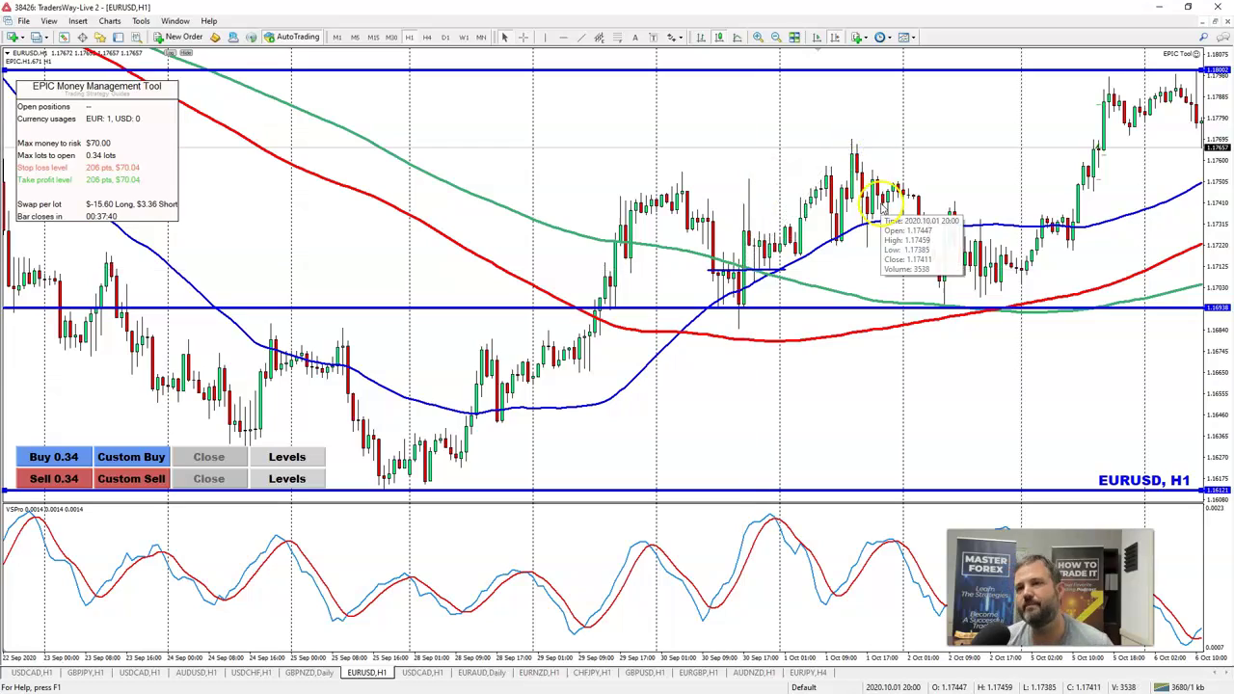
# - Return the EURUSD chart to the latest 7 October candles, with both green zones in view
pyautogui.press('End')
pyautogui.scroll(-4, 794, 342)
pyautogui.scroll(3, 794, 343)
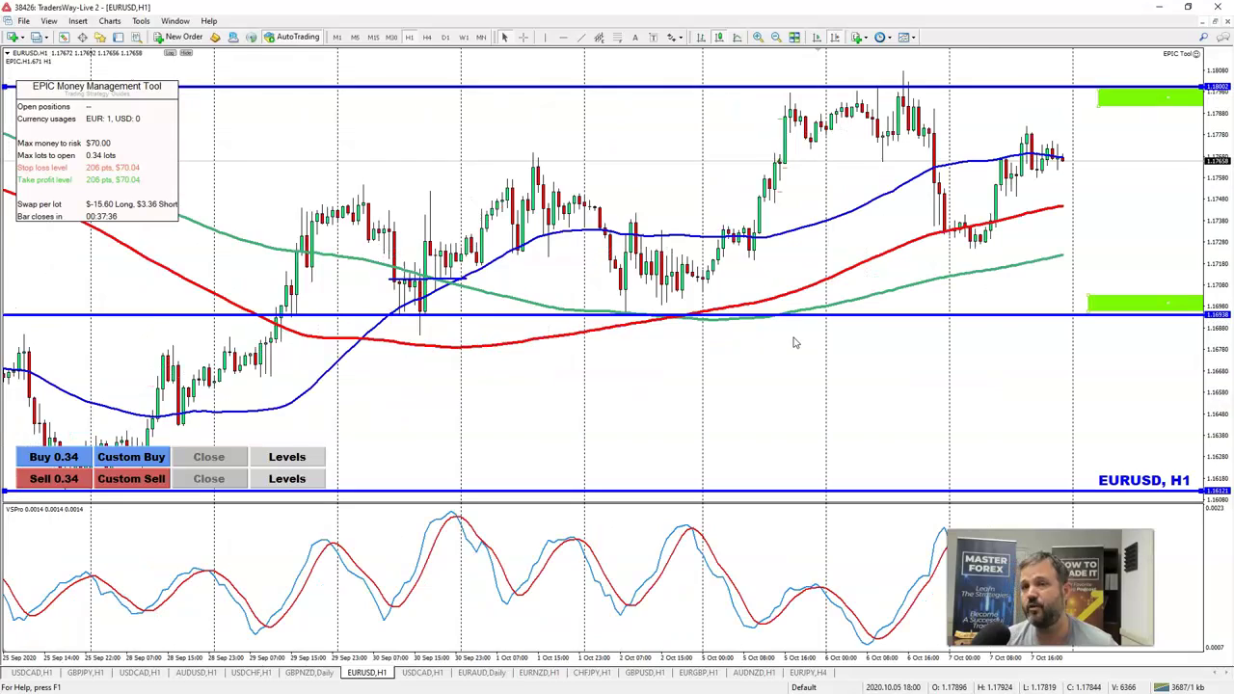
pyautogui.scroll(-1, 794, 342)
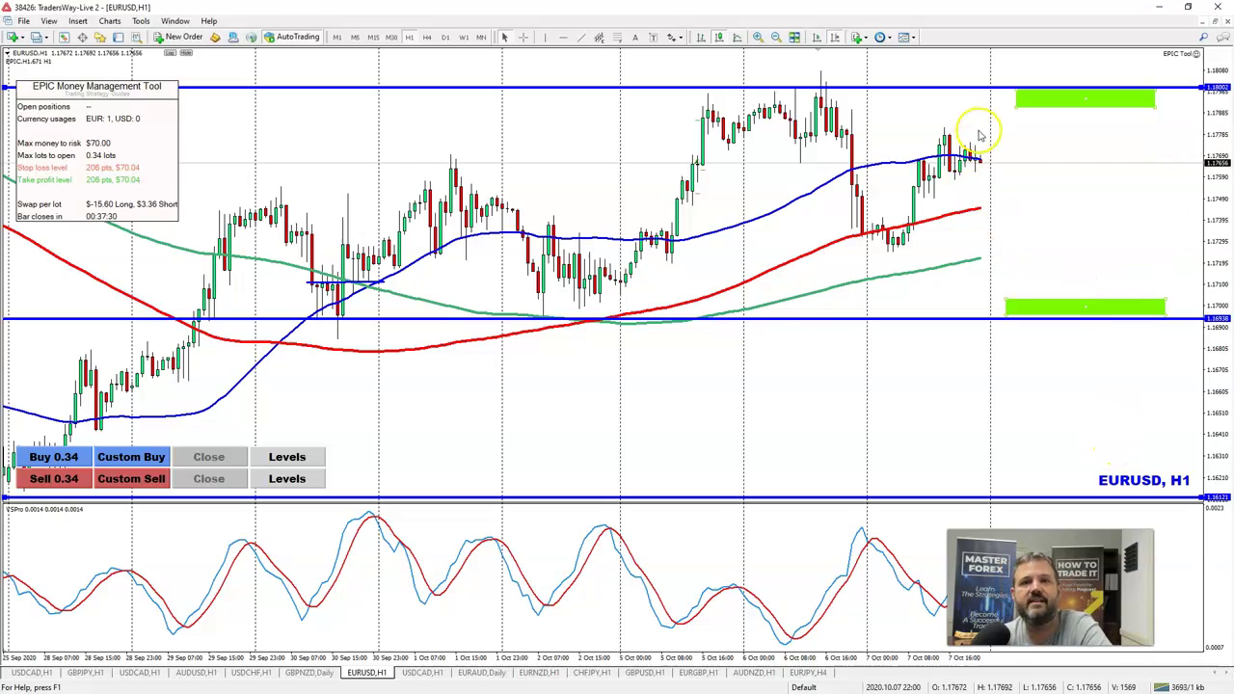
# - Switch to the USDCAD one-hour chart and delete the large green rectangle between the 1.33306 and 1.32421 lines
pyautogui.click(424, 674)
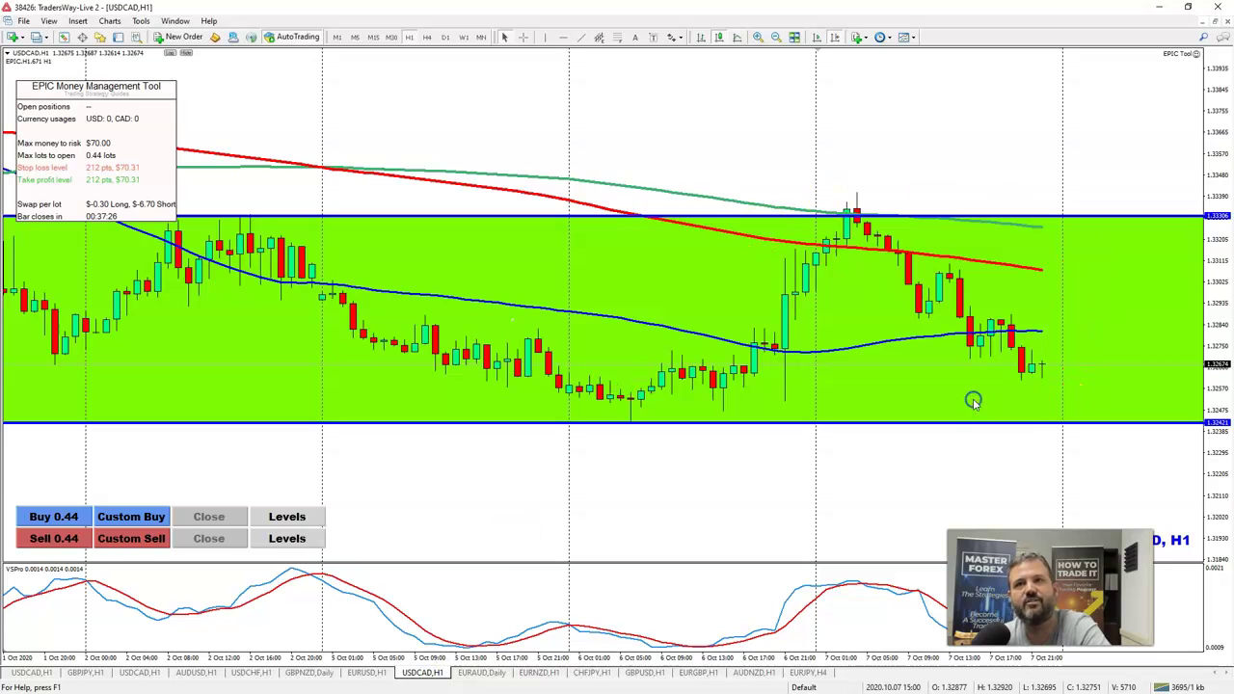
pyautogui.scroll(-5, 959, 420)
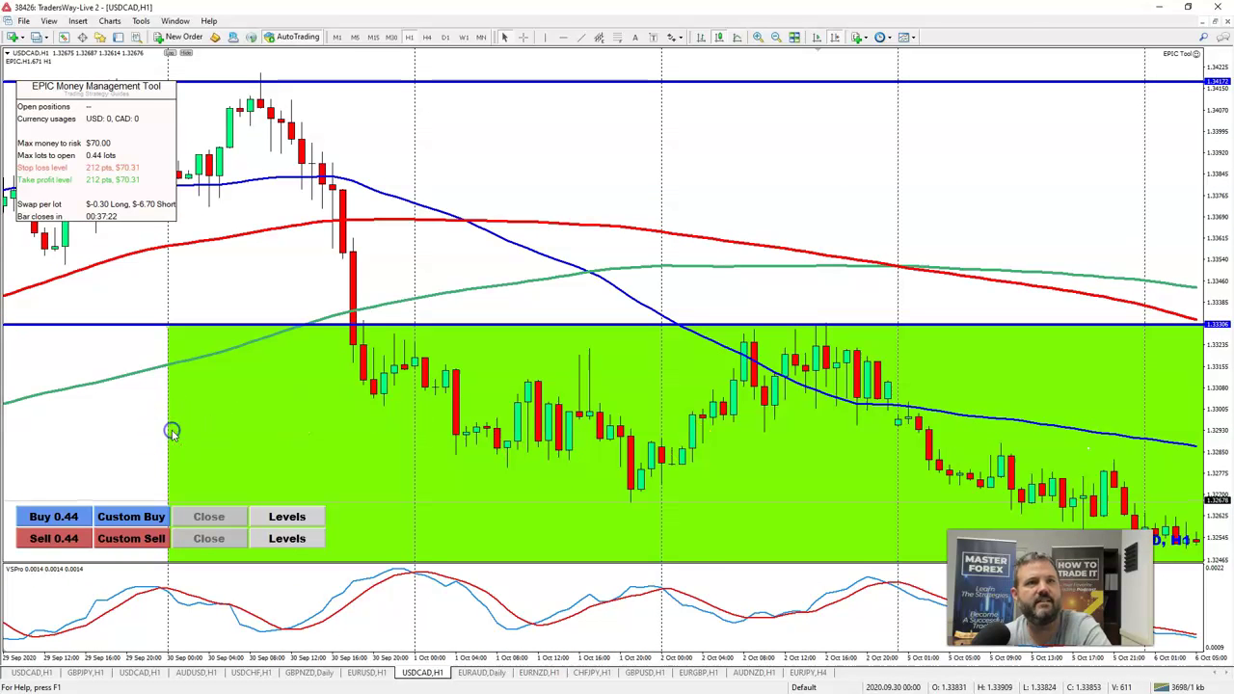
pyautogui.moveTo(873, 464); pyautogui.dragTo(256, 414)
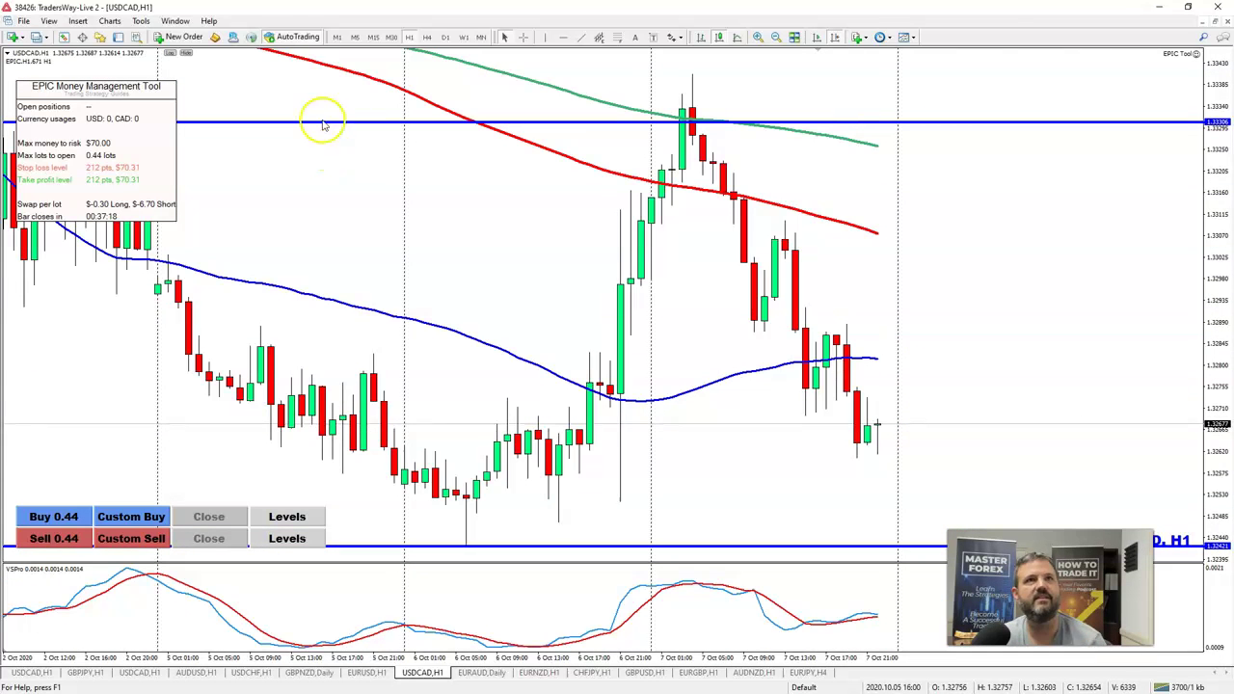
# - Draw a green rectangle ahead of the latest USDCAD candles, just above the 1.32421 line, as the lower zone
pyautogui.click(77, 20)
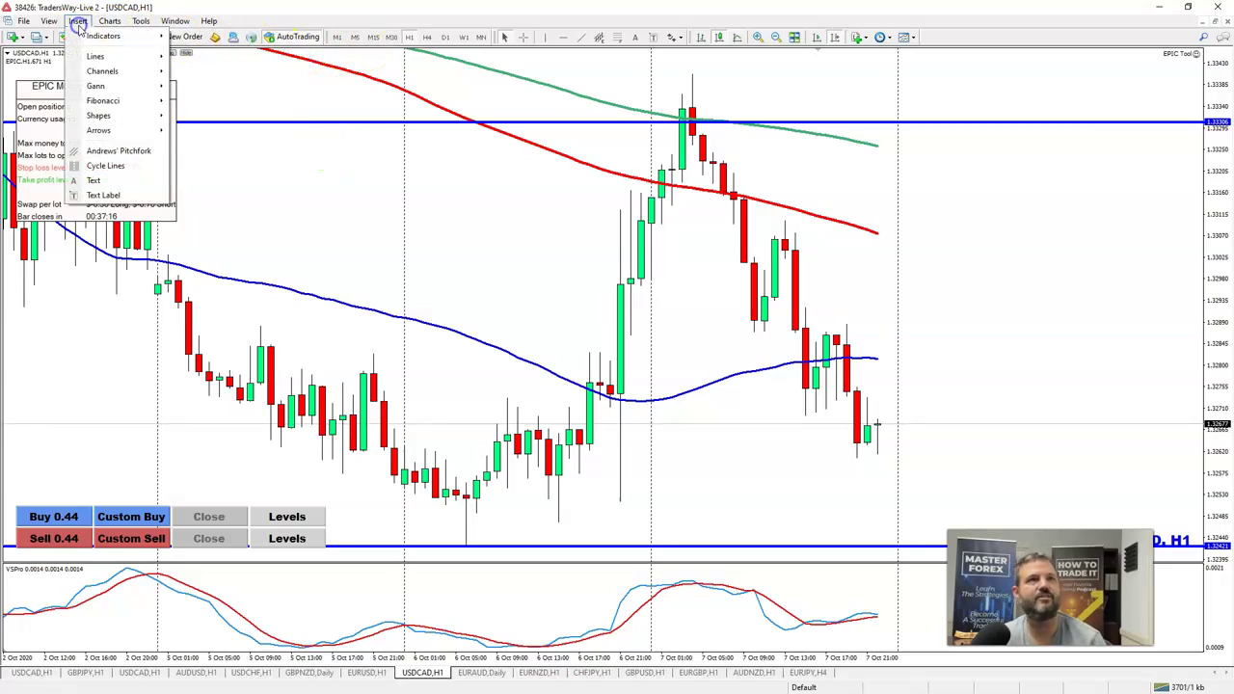
pyautogui.moveTo(122, 38)
pyautogui.moveTo(145, 115)
pyautogui.click(190, 117)
pyautogui.moveTo(918, 490); pyautogui.dragTo(1220, 550)
pyautogui.moveTo(1113, 408); pyautogui.dragTo(1041, 408)
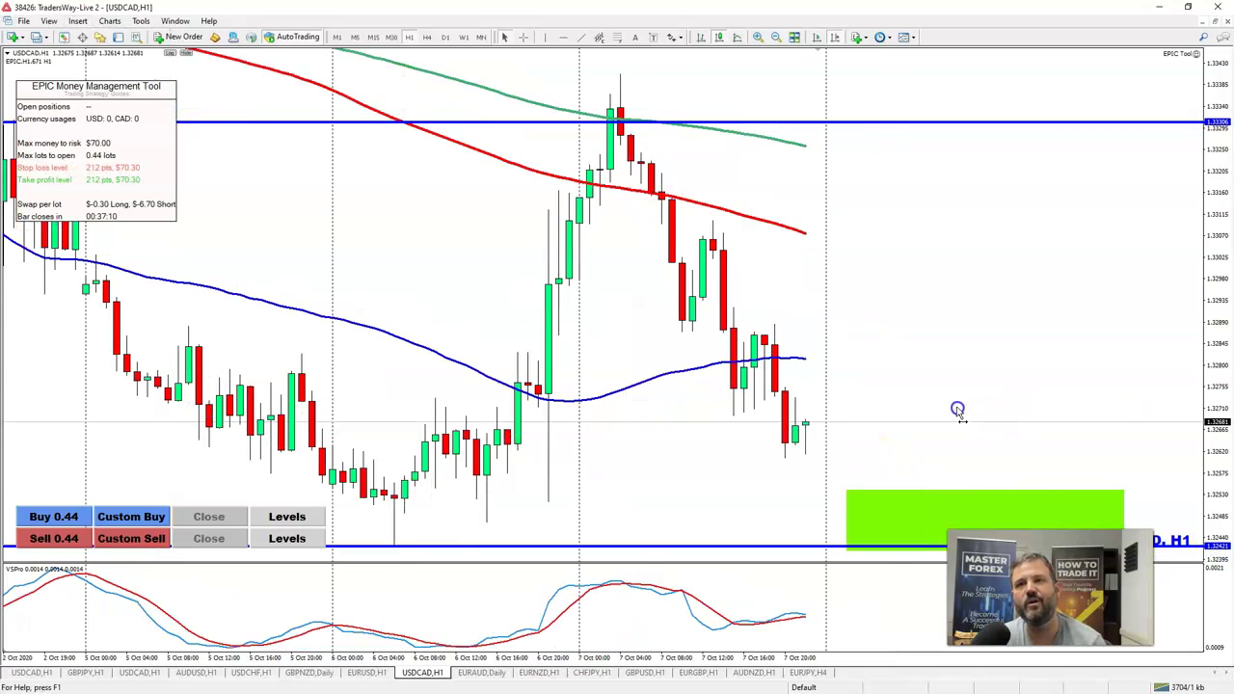
# - Draw a second green rectangle ahead of the latest USDCAD candles, just below the 1.33306 line, as the upper zone
pyautogui.click(77, 20)
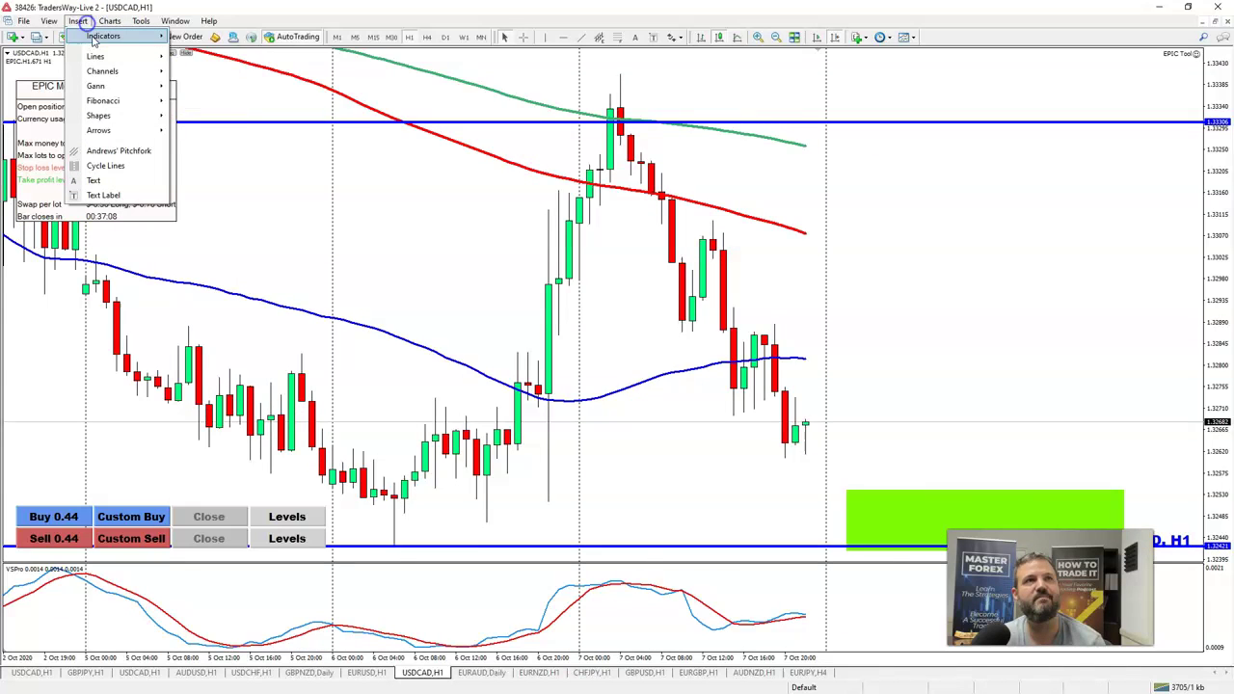
pyautogui.moveTo(100, 38)
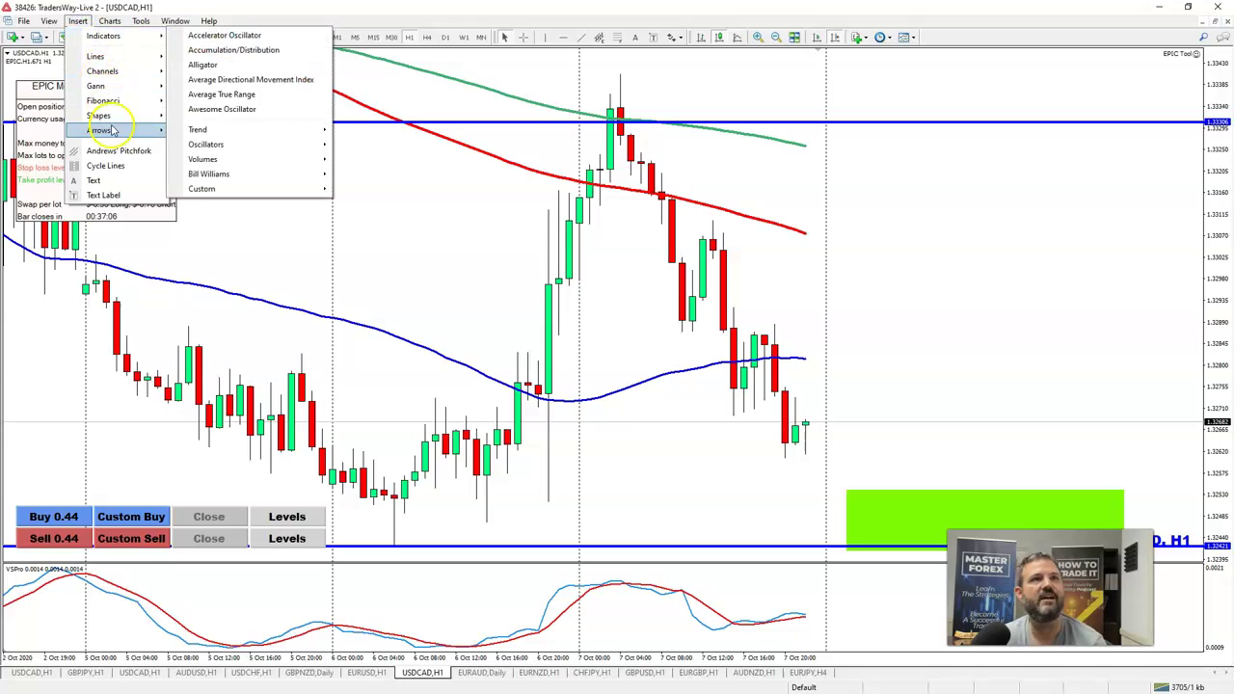
pyautogui.moveTo(135, 115)
pyautogui.click(176, 117)
pyautogui.moveTo(960, 127)
pyautogui.mouseDown()
pyautogui.moveTo(1047, 158)
pyautogui.moveTo(1196, 159)
pyautogui.mouseUp()
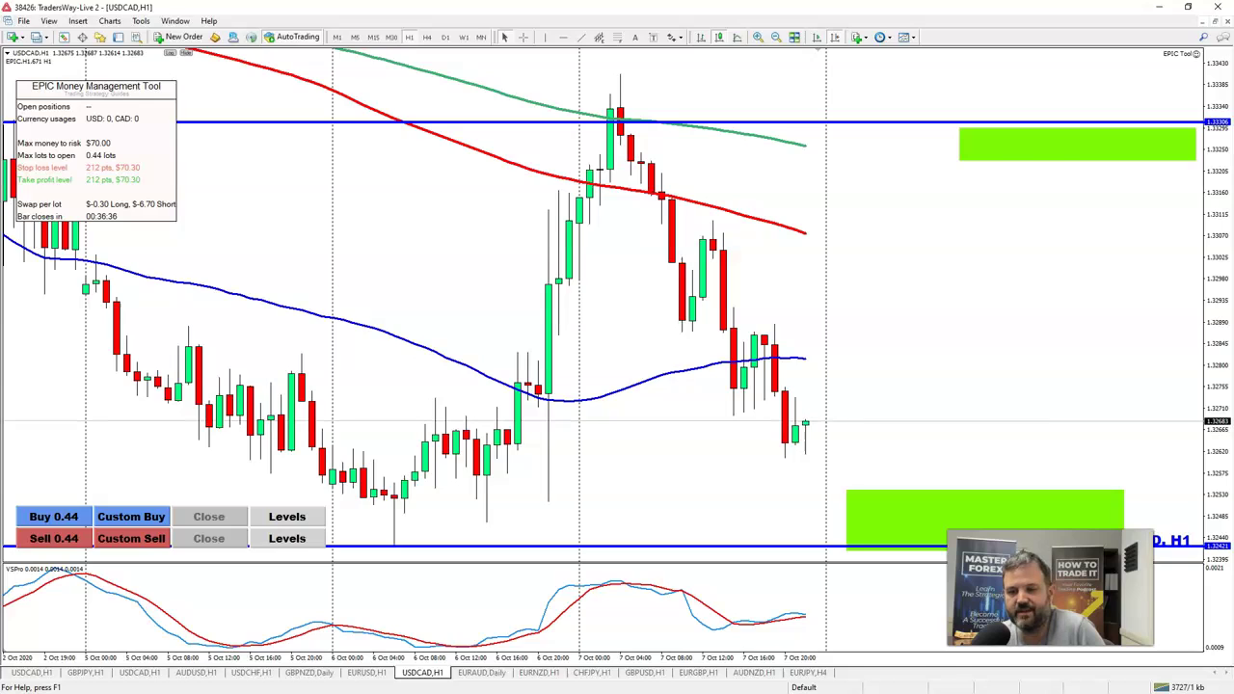
# - Switch to the trade tracker in Google Sheets and review September's risk, return and balance and both August balances on the Goals sheet
pyautogui.hotkey('alt', 'Tab')
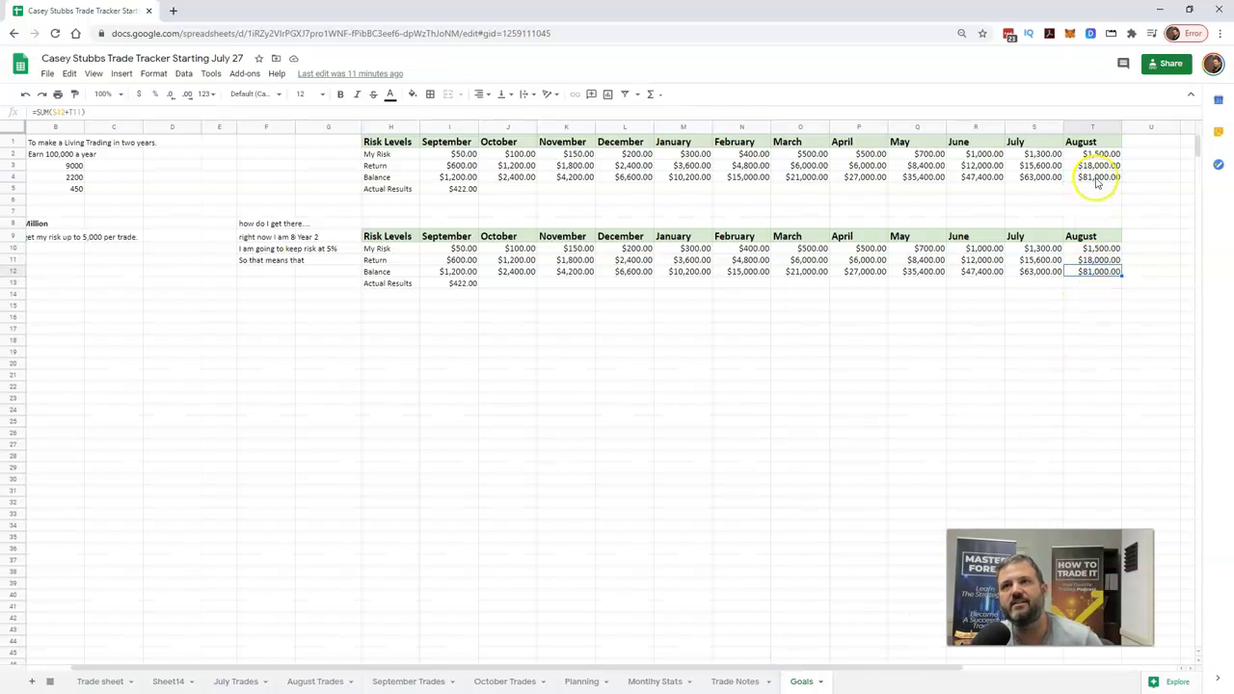
pyautogui.click(455, 154)
pyautogui.click(462, 166)
pyautogui.click(451, 177)
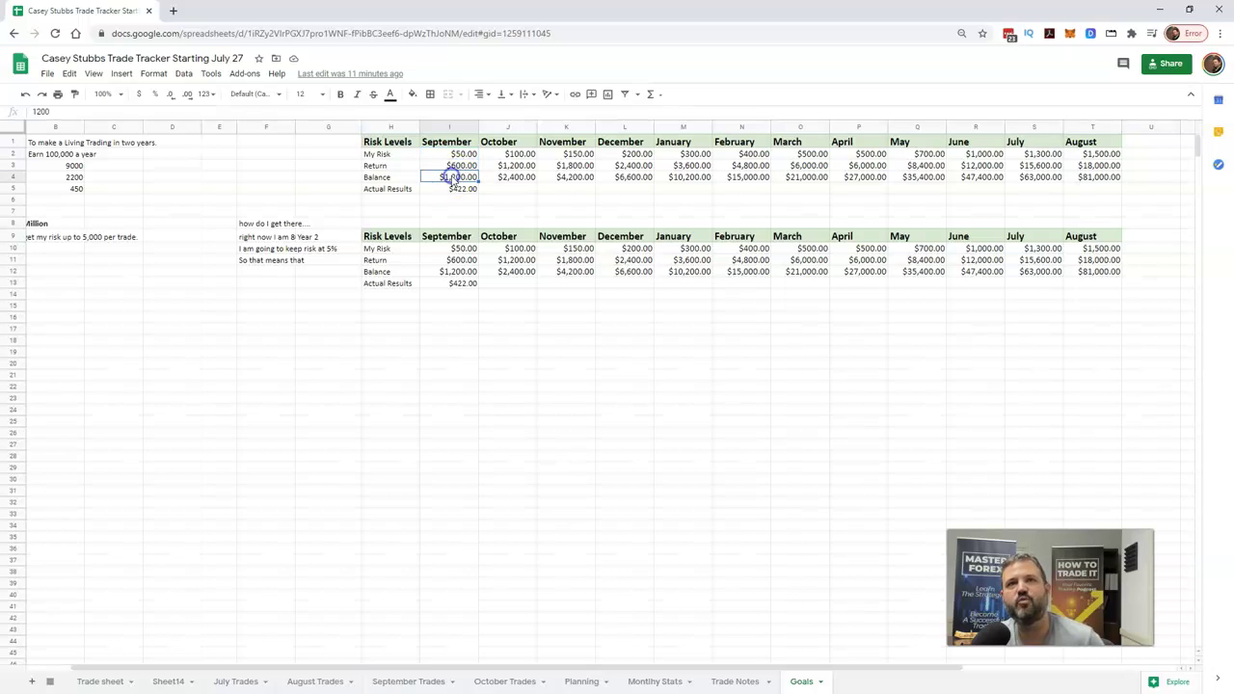
pyautogui.click(1094, 177)
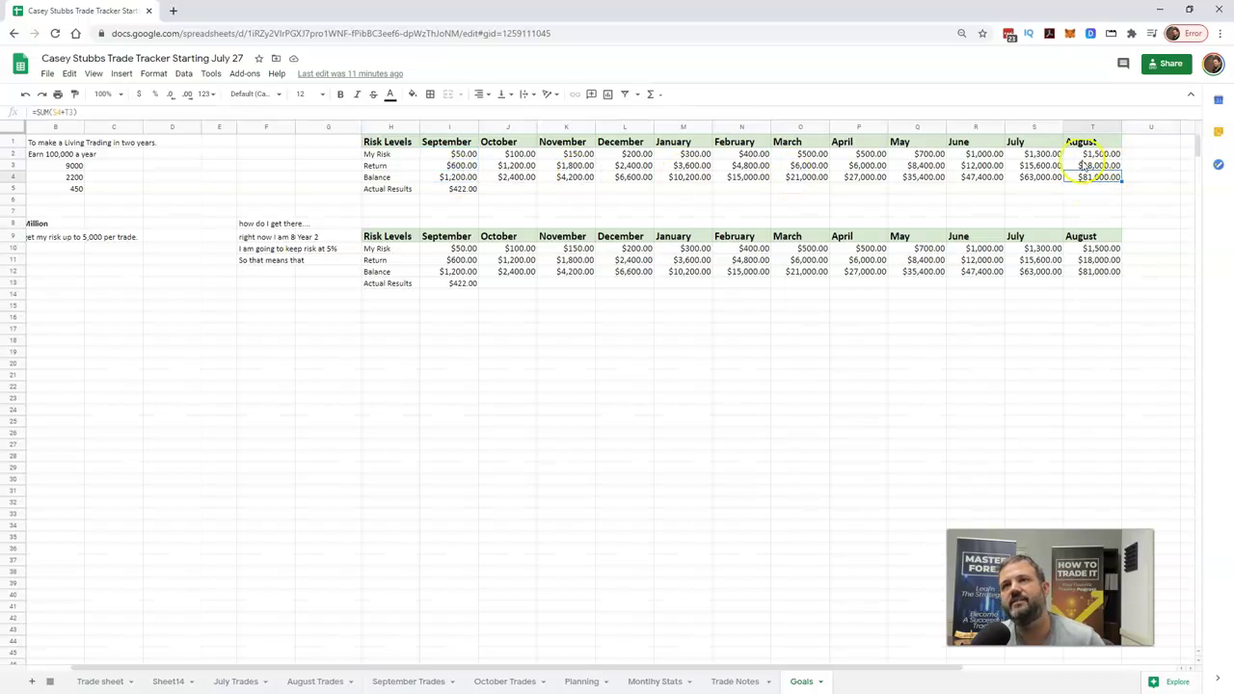
pyautogui.click(1095, 272)
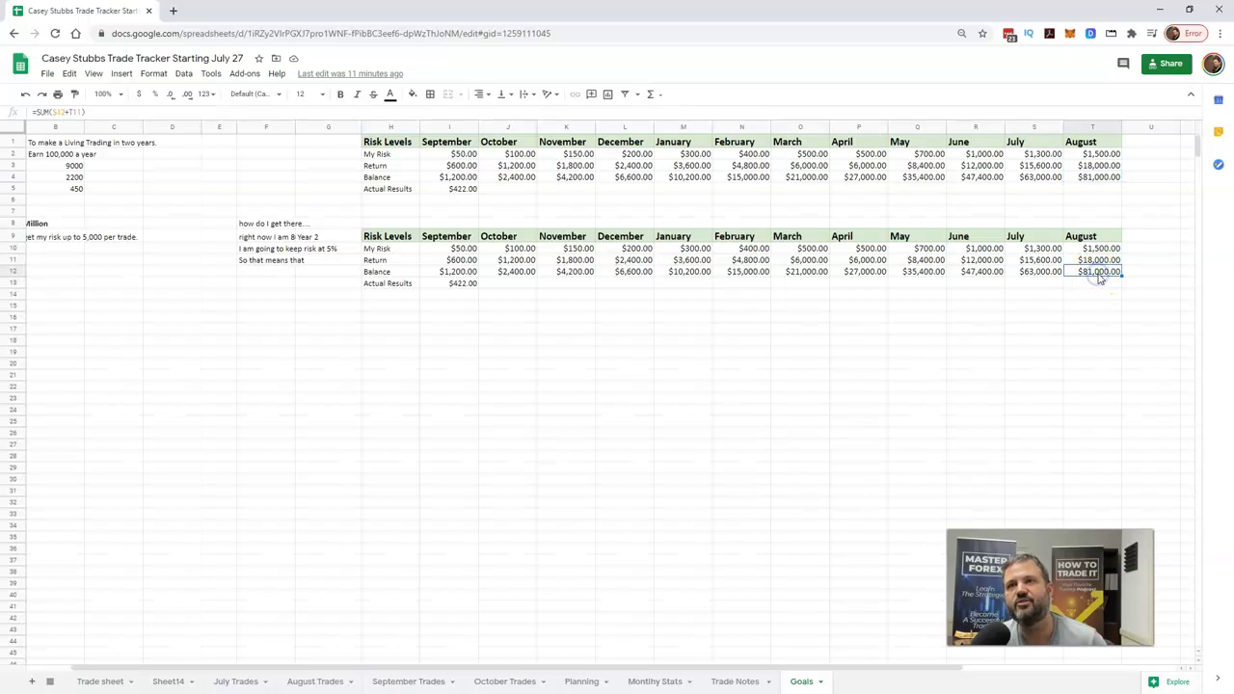